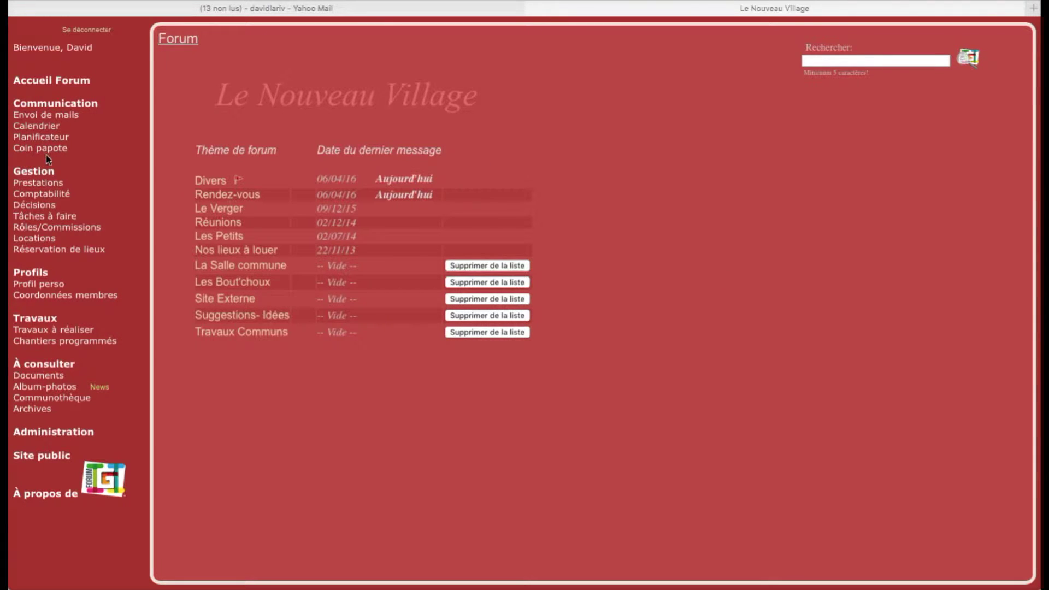
Open the mail sending page and review its external recipient, message, attachment, member and role/commission options
left_click(72, 123)
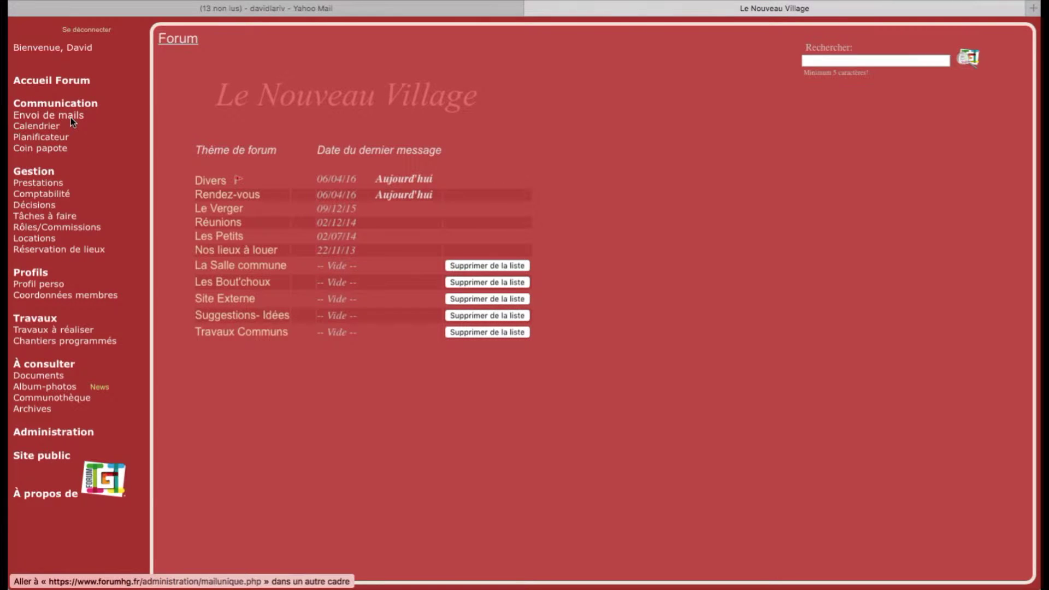
left_click(70, 117)
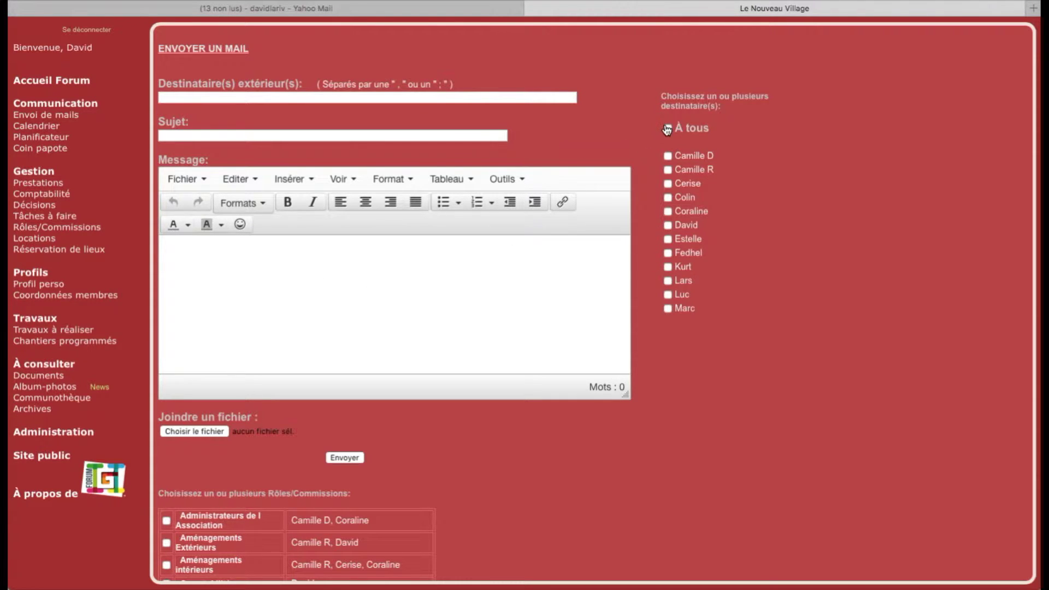
scroll(221, 434, "down", 5)
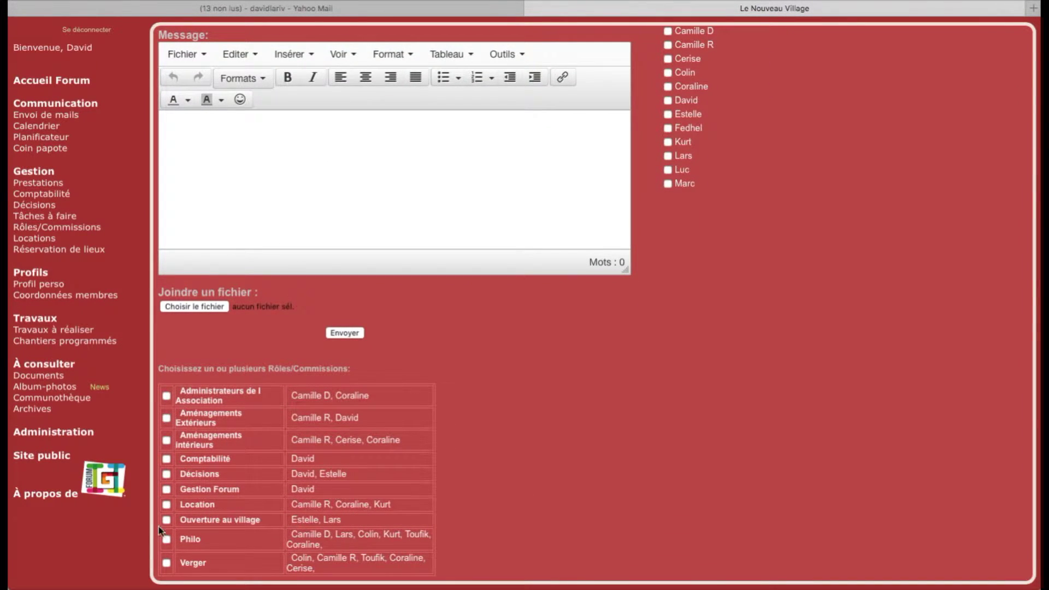
scroll(254, 454, "up", 5)
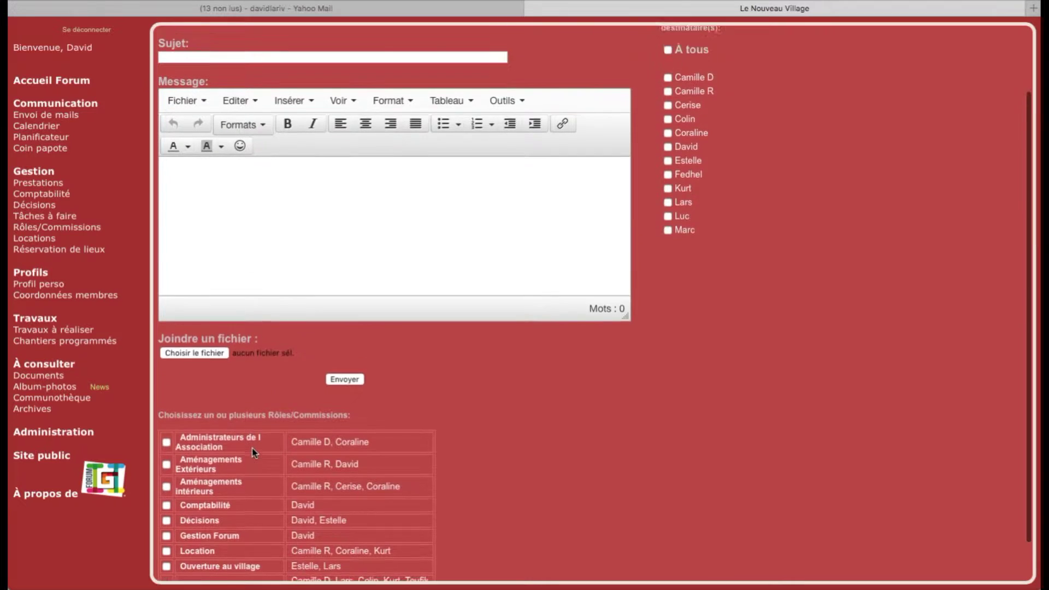
left_click(271, 99)
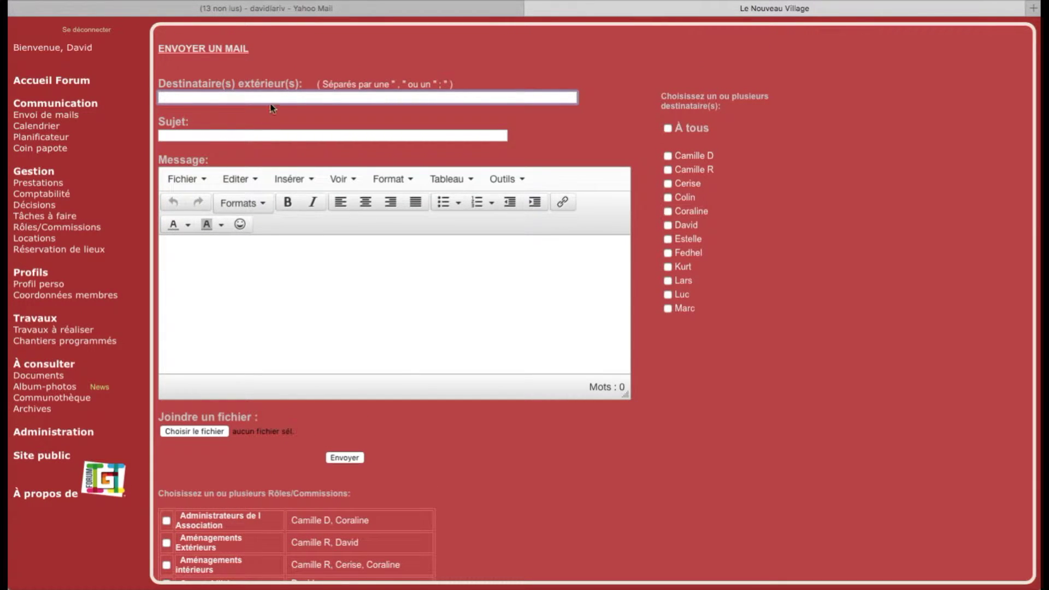
scroll(257, 273, "down", 1)
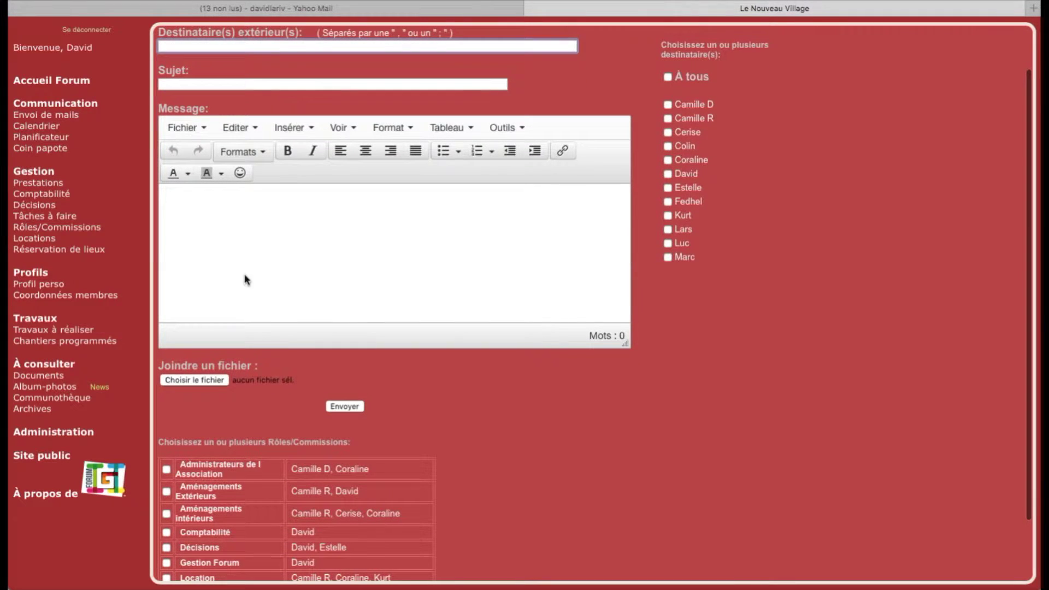
left_click(180, 383)
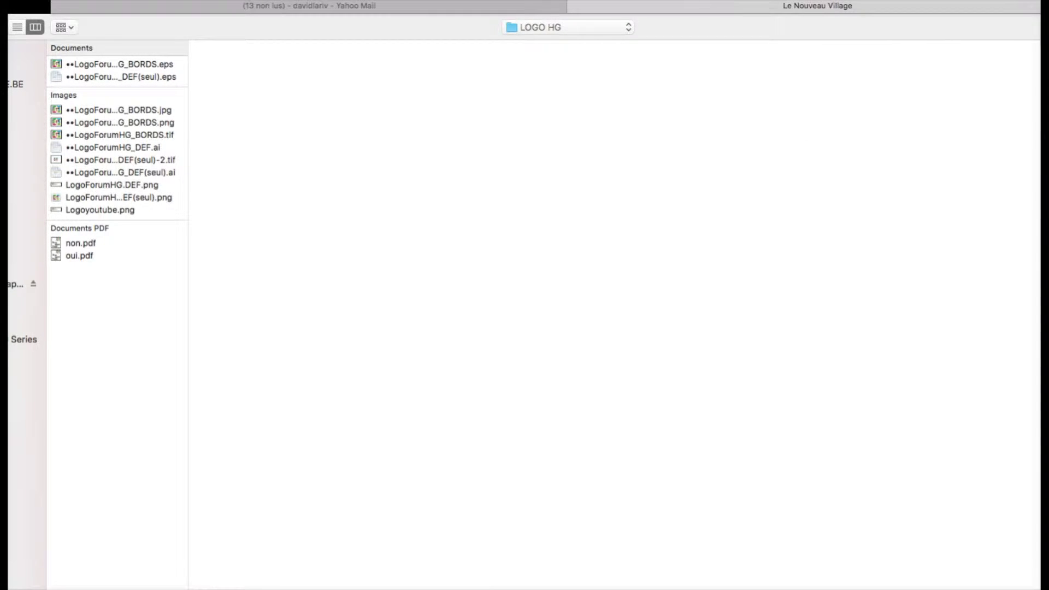
key("Escape")
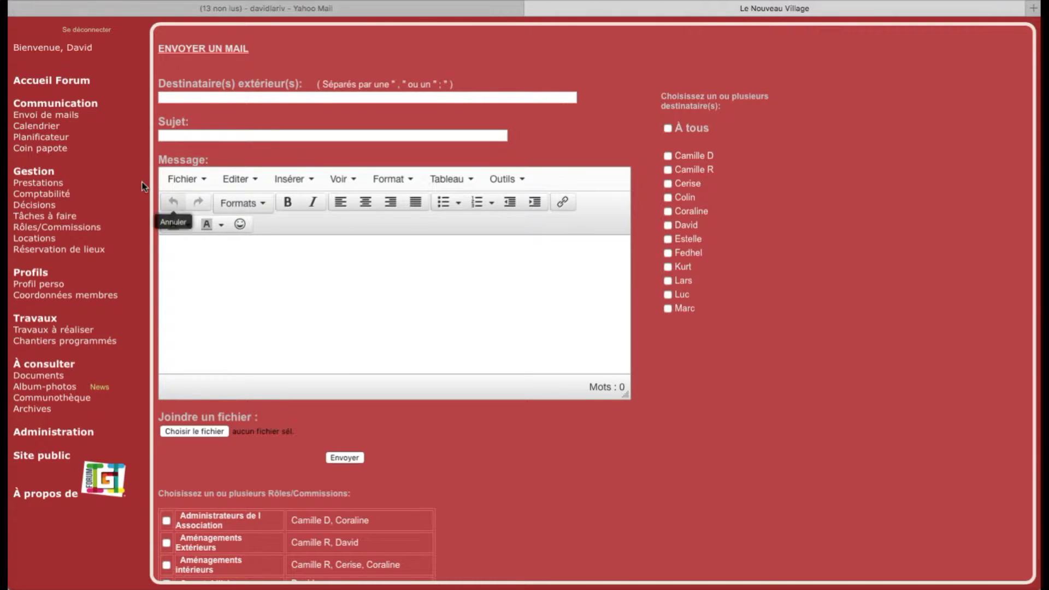
Open the calendar, view the entry form for a Réunion Spéciale on 16 April 2016, and leave it without saving
left_click(46, 127)
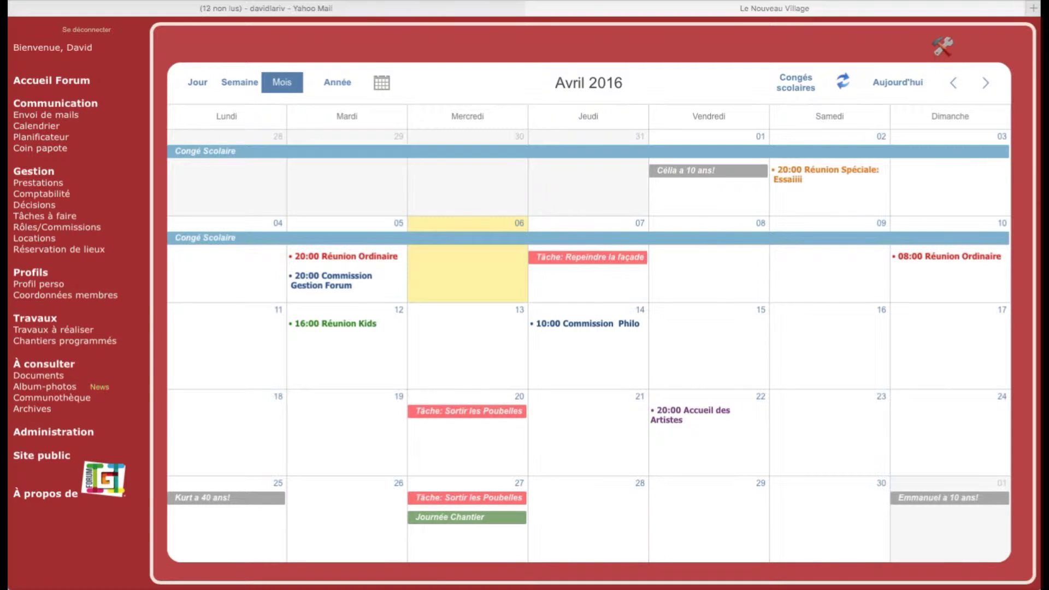
left_click(850, 342)
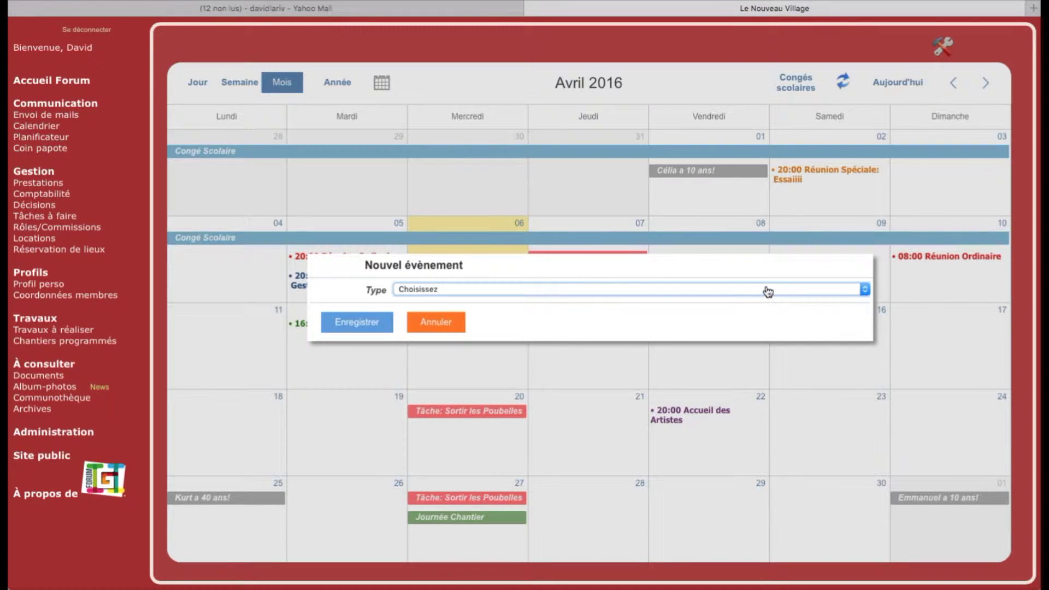
left_click(768, 291)
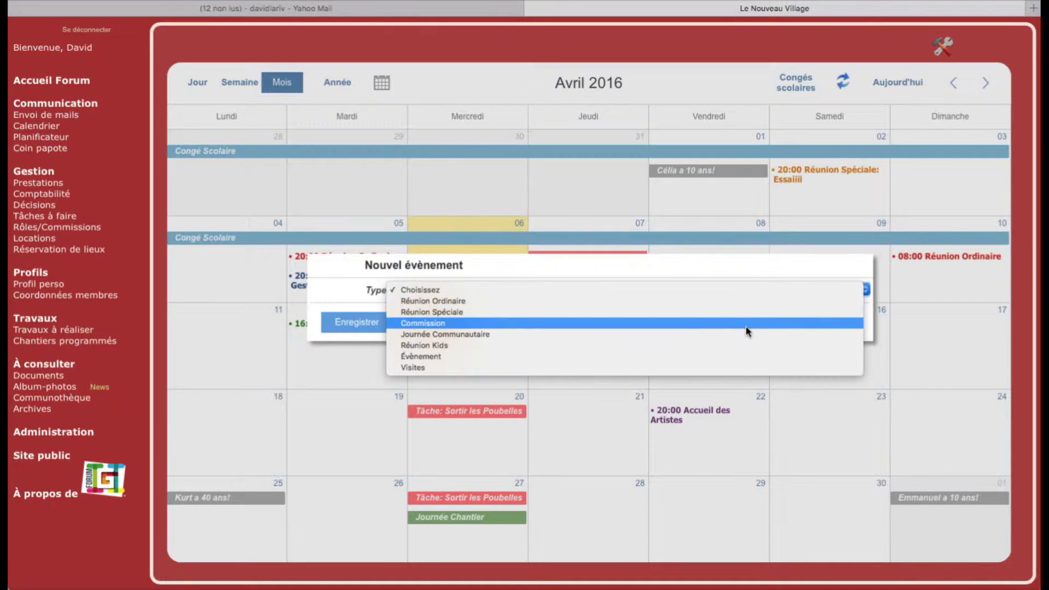
left_click(448, 312)
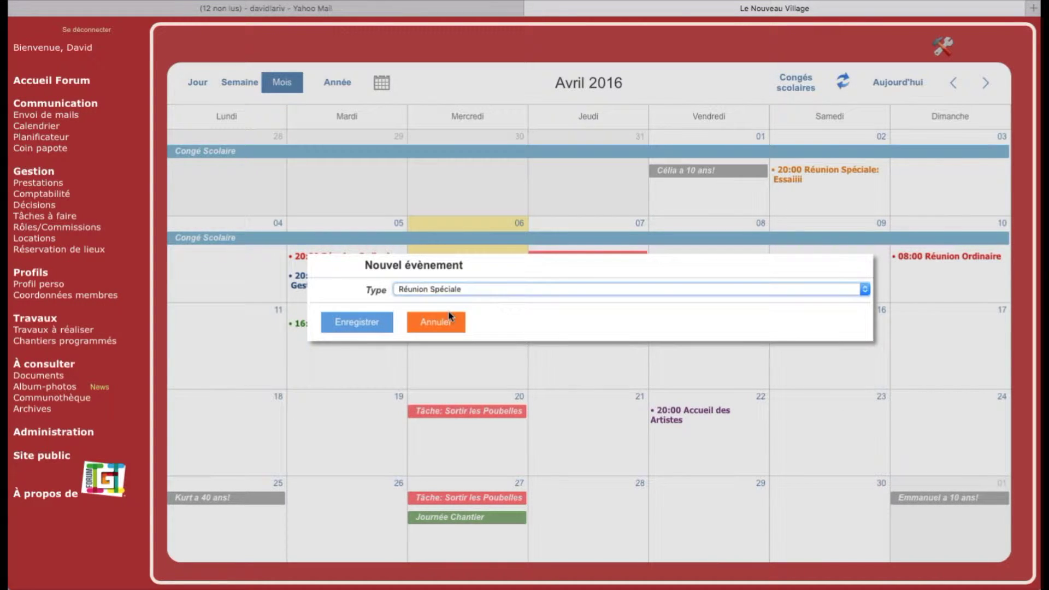
left_click(374, 326)
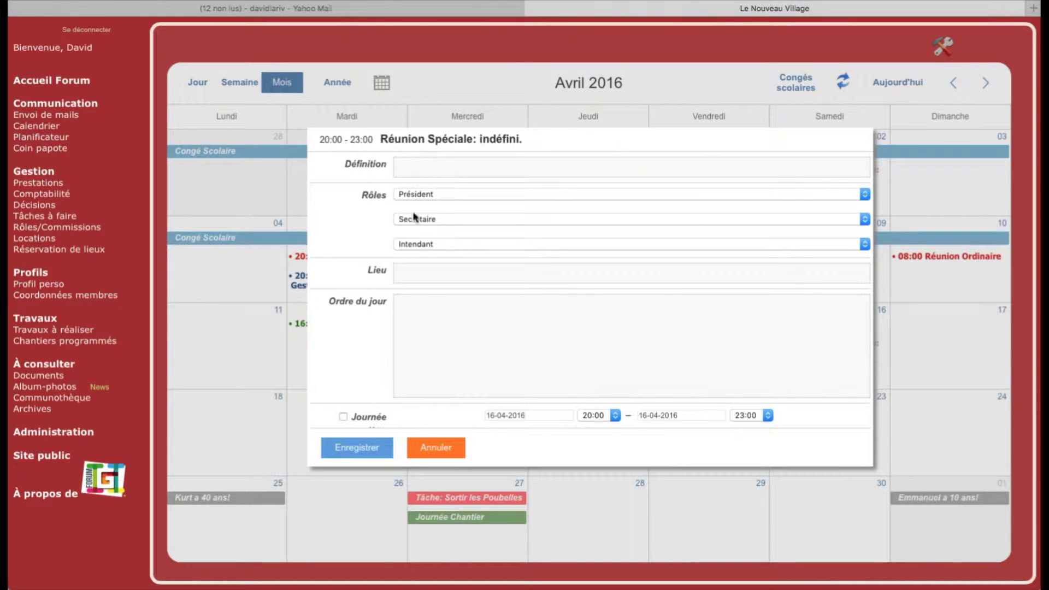
left_click(428, 448)
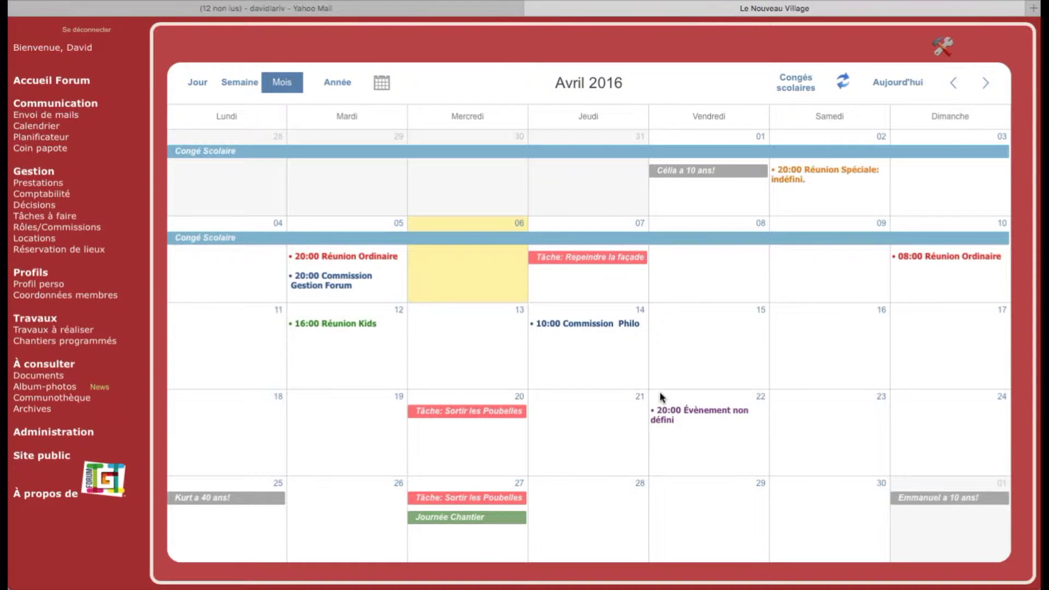
View the entry form for a Journée Communautaire on 15 April 2016 without saving any new event
left_click(676, 353)
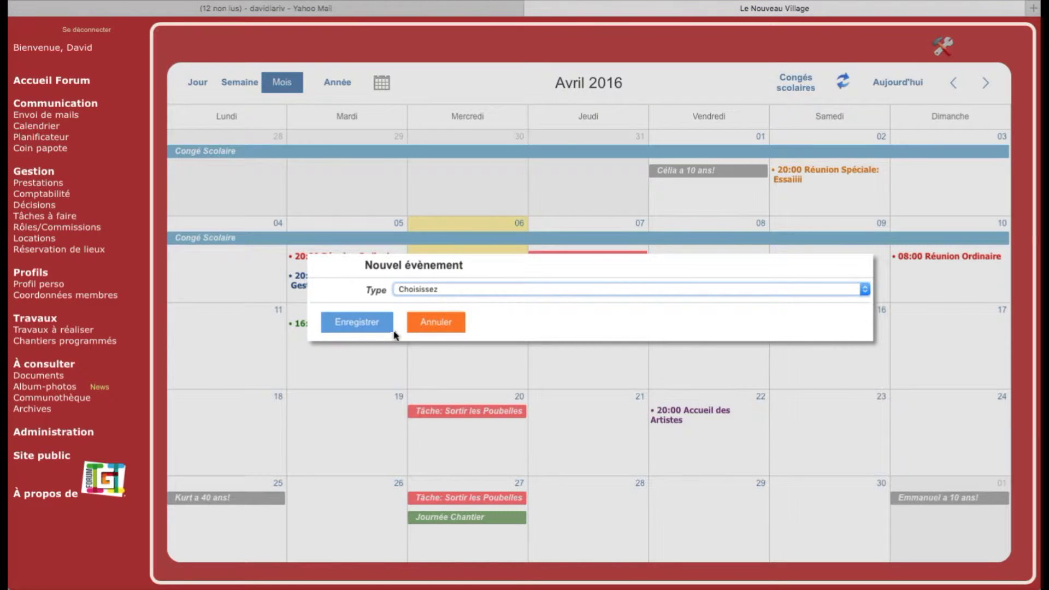
left_click(441, 295)
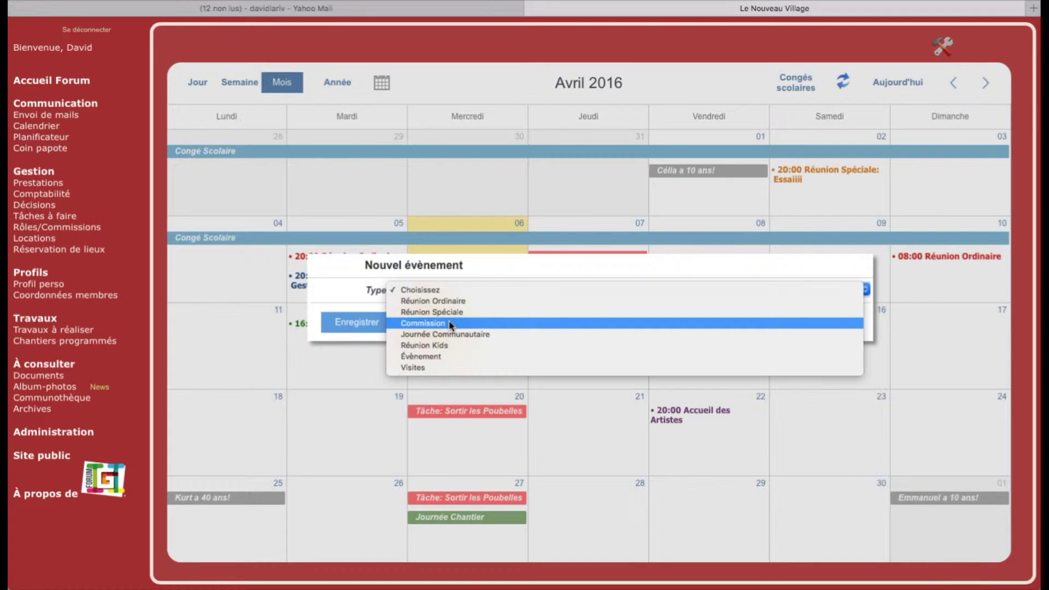
left_click(353, 294)
left_click(426, 291)
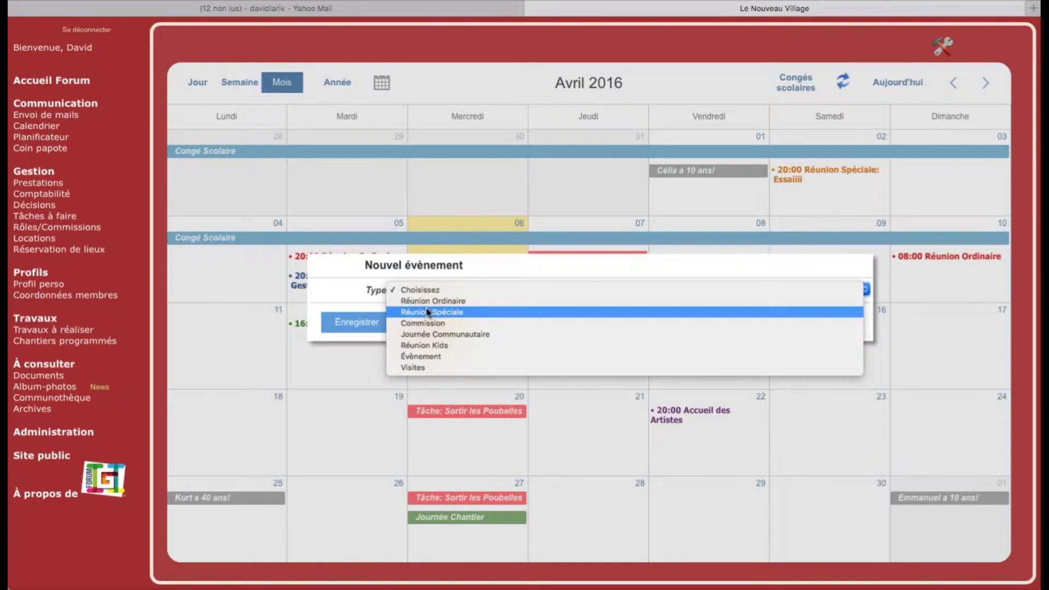
left_click(445, 334)
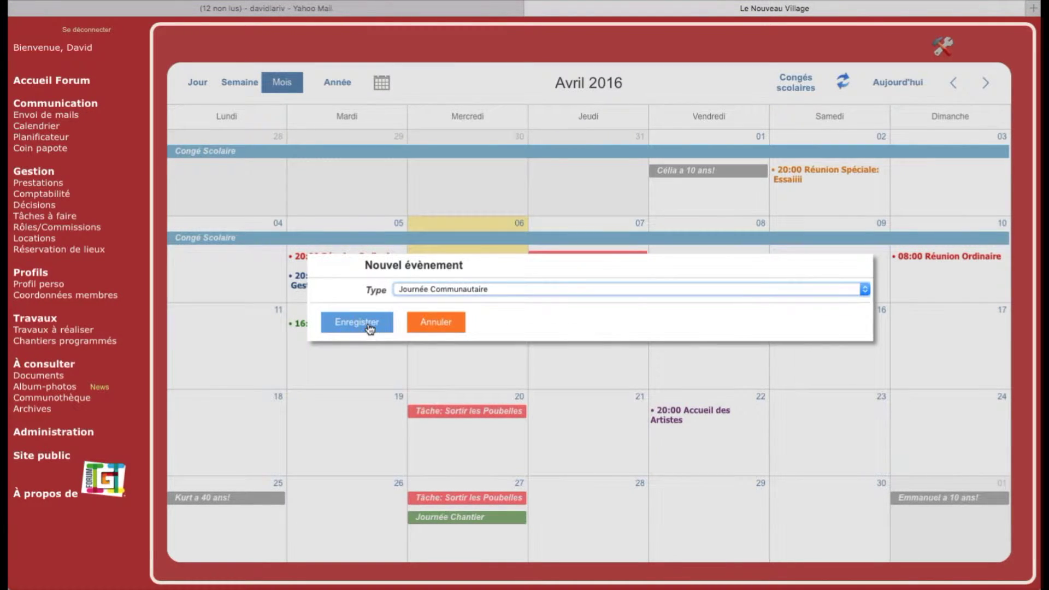
left_click(369, 327)
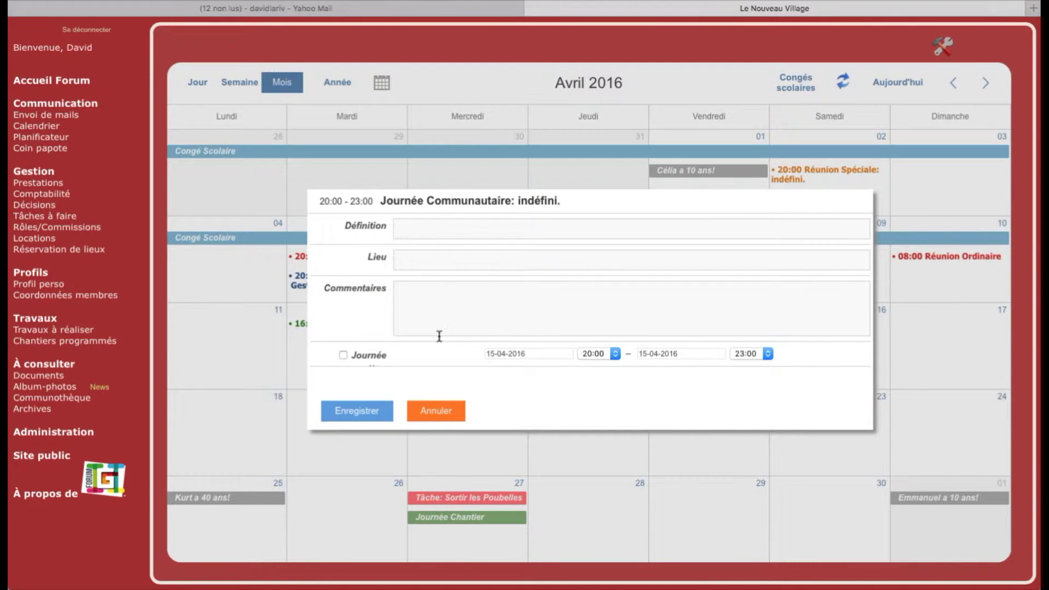
left_click(425, 414)
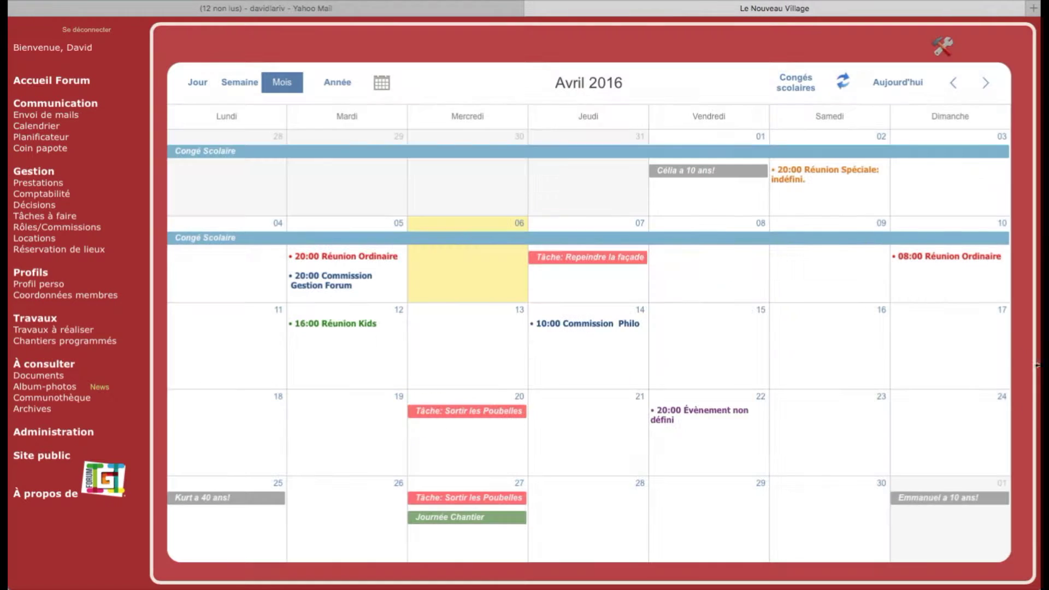
left_click(505, 340)
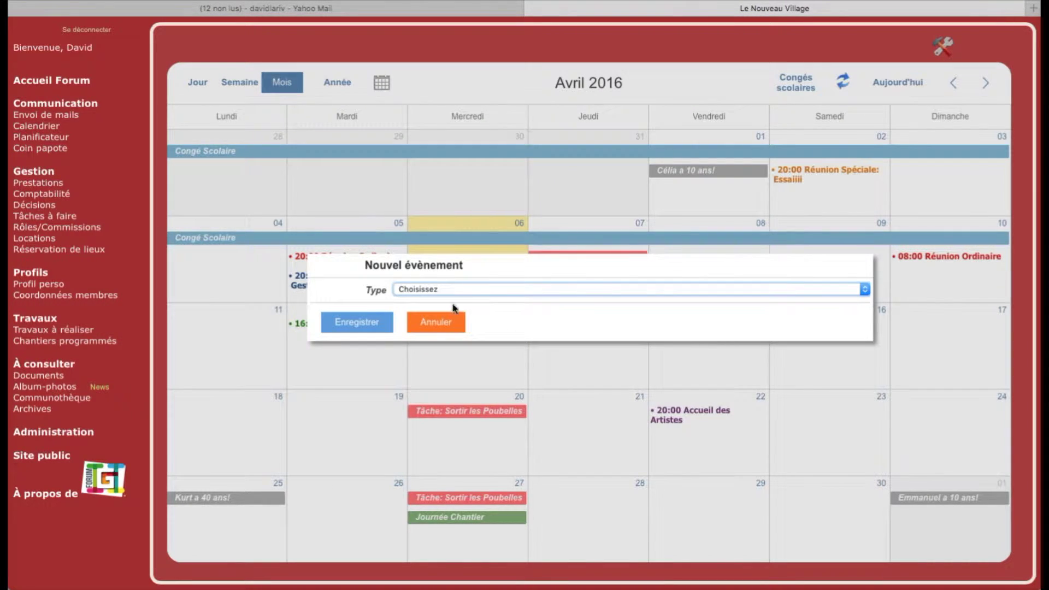
left_click(445, 320)
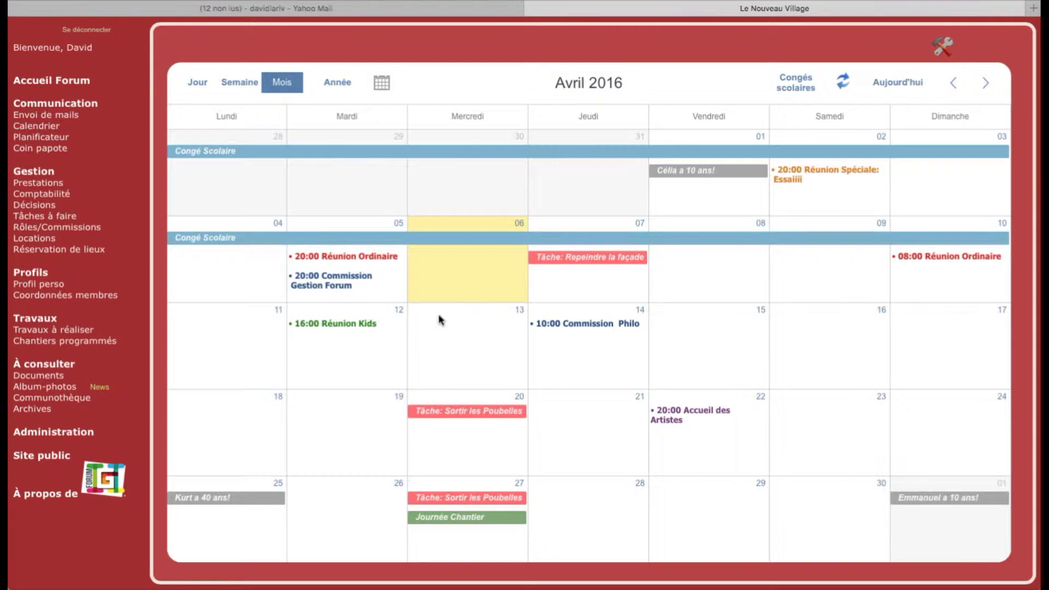
Examine the Réunion Kids event on 12 April, including its list of expected children, and close it without changes
left_click(350, 324)
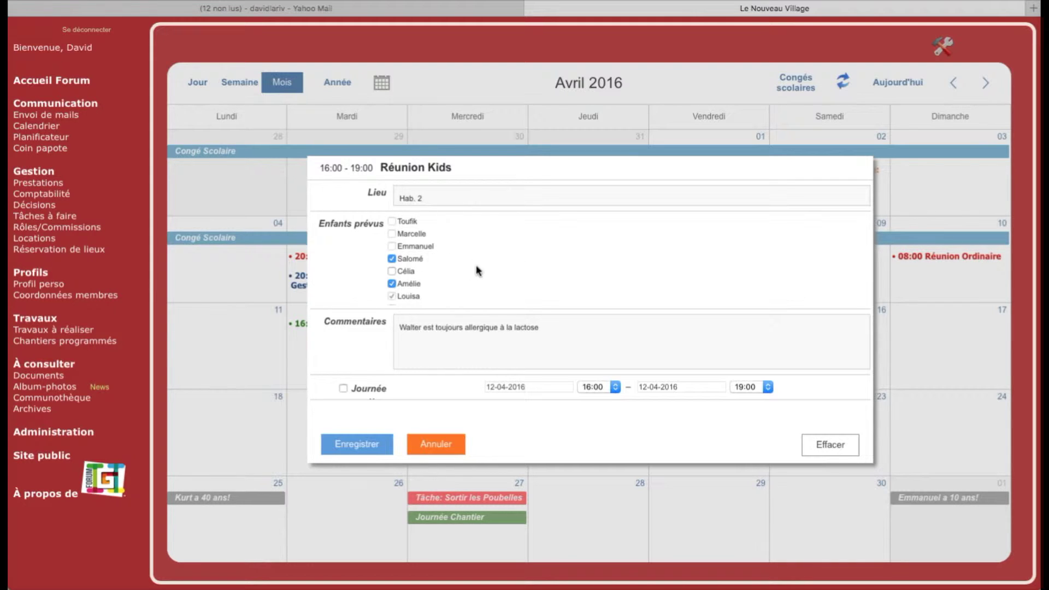
scroll(437, 260, "down", 2)
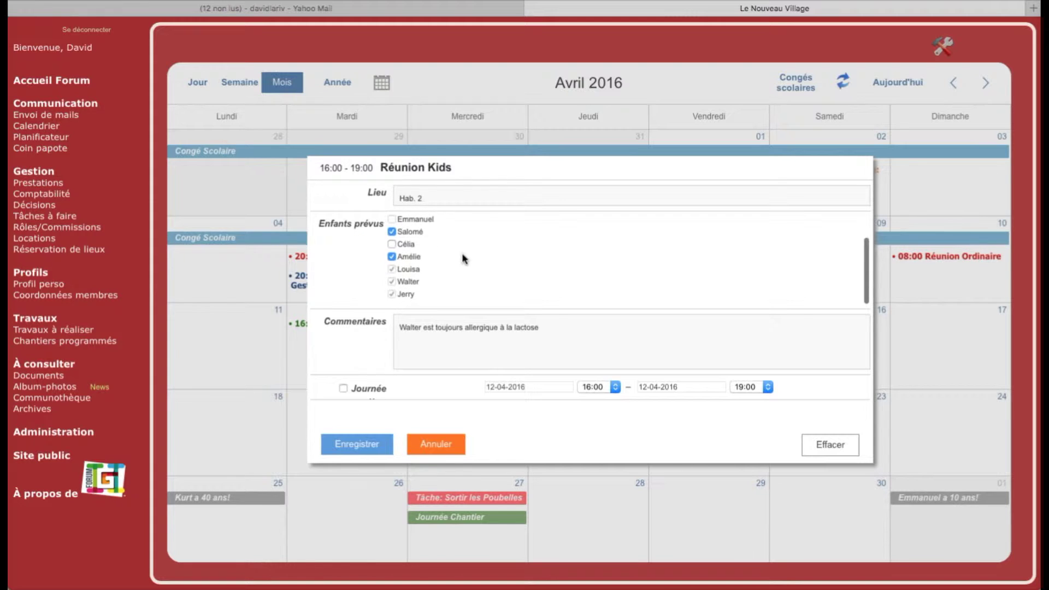
scroll(461, 257, "up", 1)
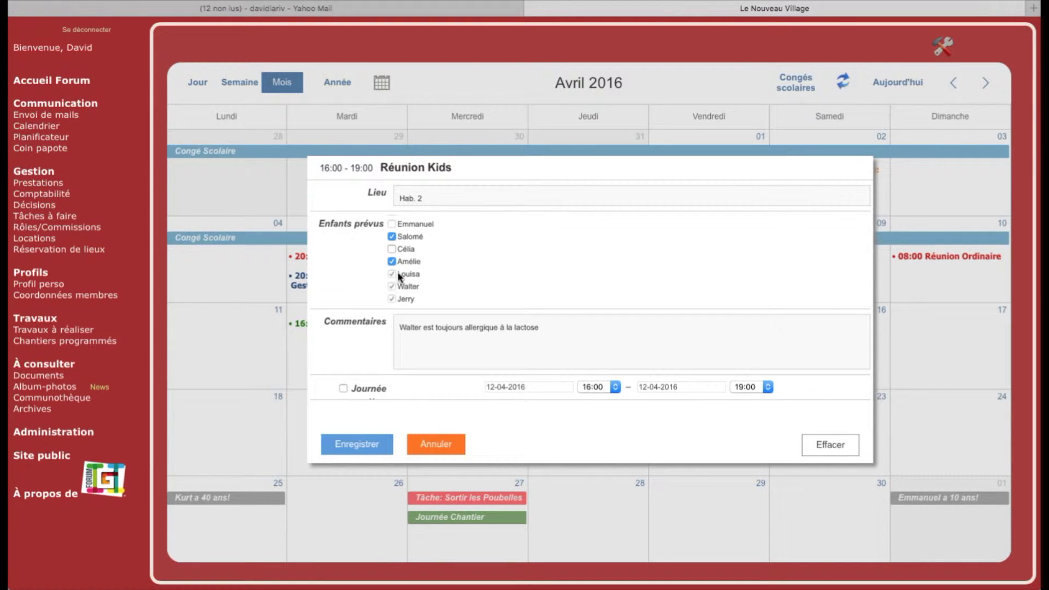
scroll(478, 270, "up", 1)
scroll(478, 268, "up", 2)
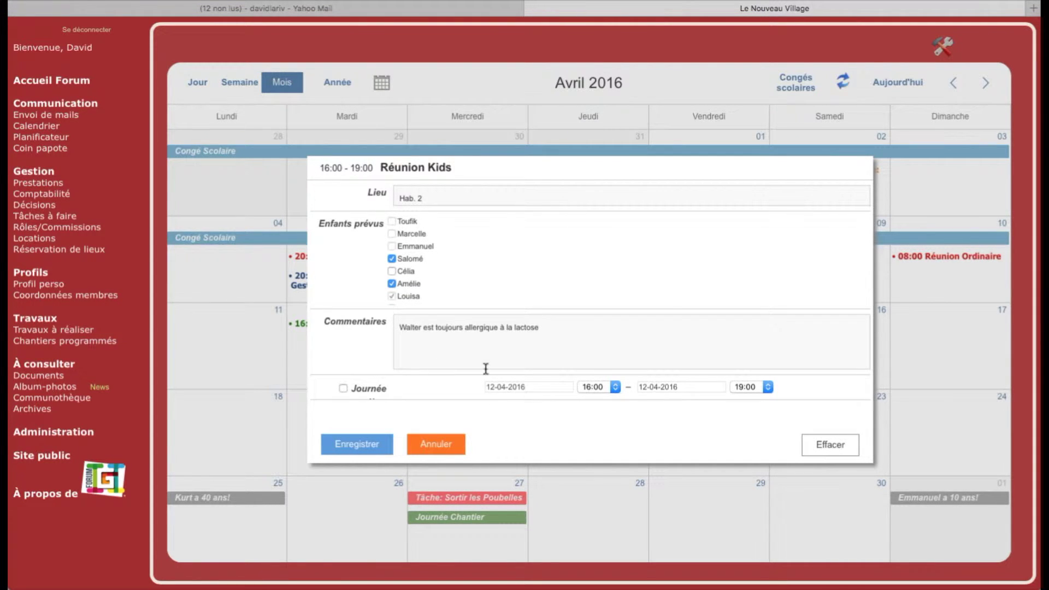
left_click(447, 448)
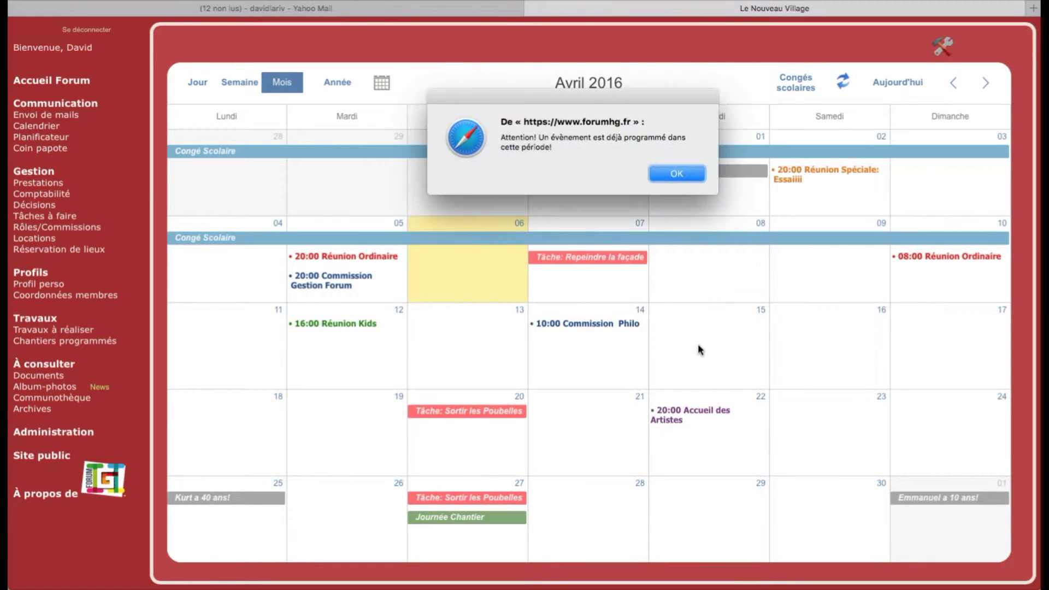
Start a new event of type Évènement on 15 April 2016, accepting the overlap with existing events
left_click(686, 175)
left_click(497, 296)
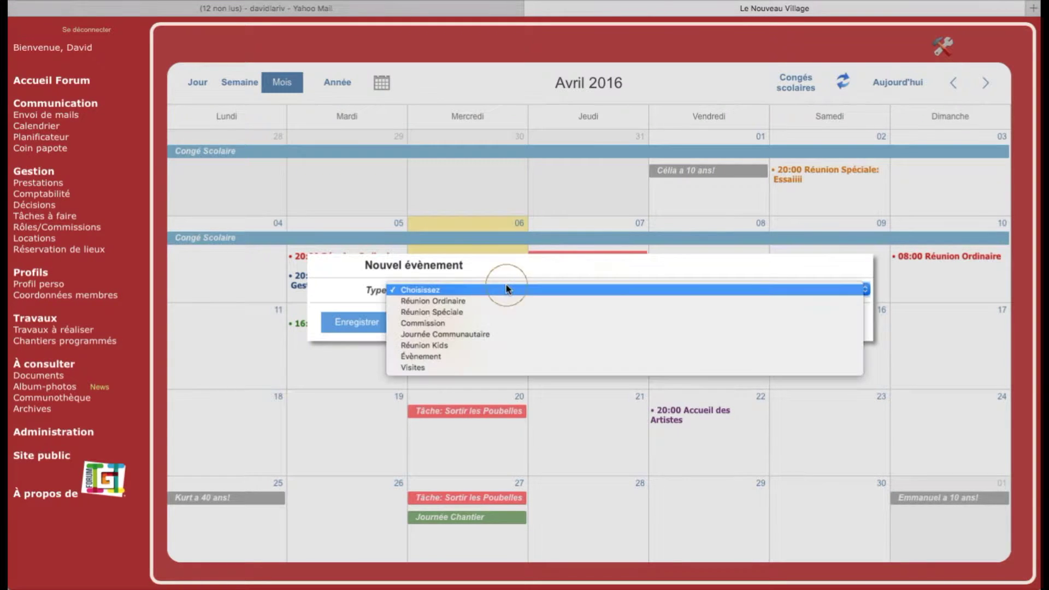
left_click(461, 357)
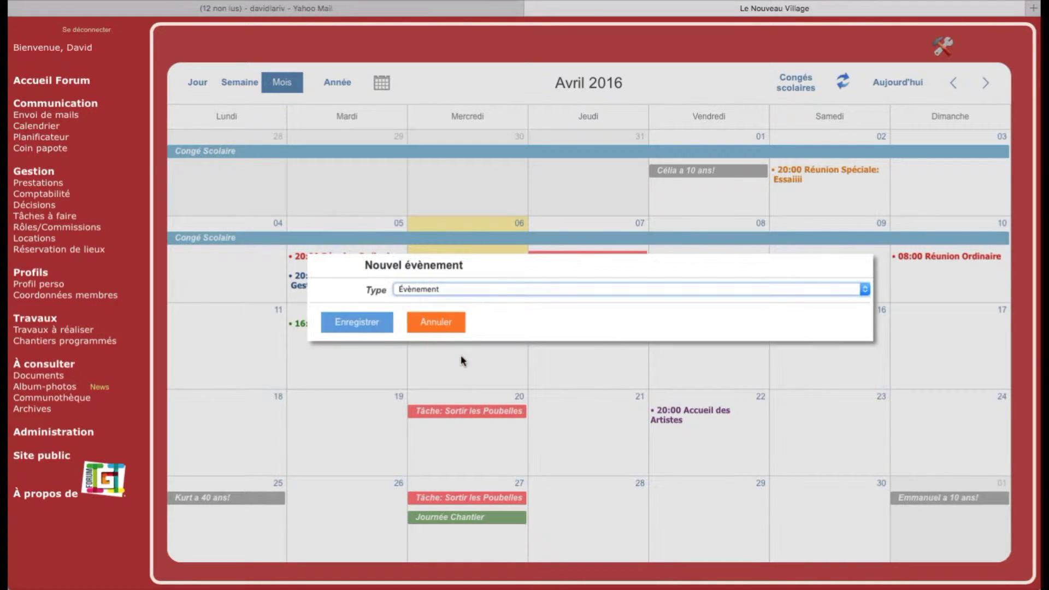
left_click(377, 325)
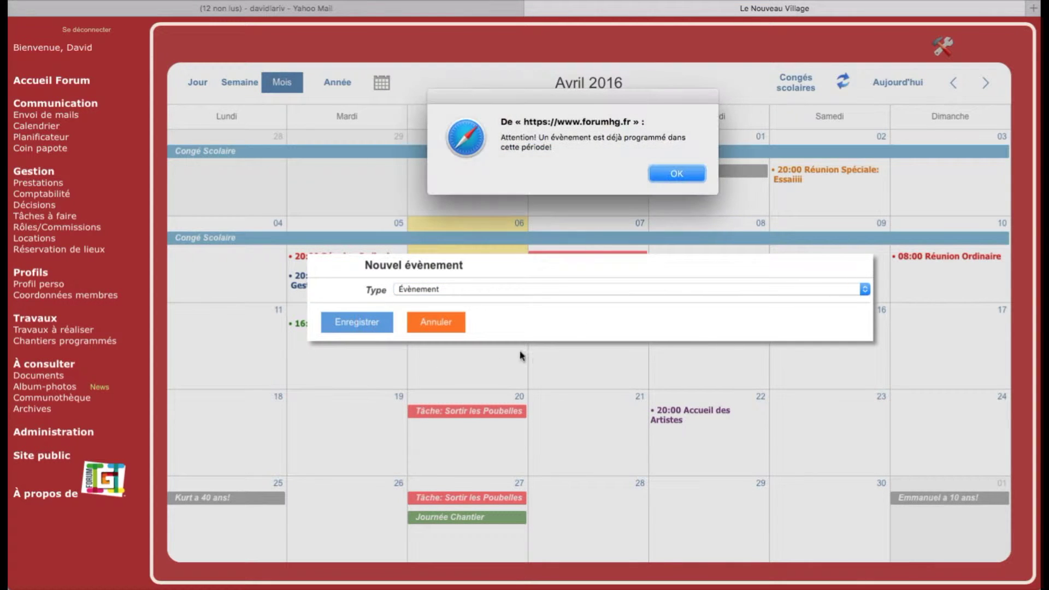
left_click(675, 174)
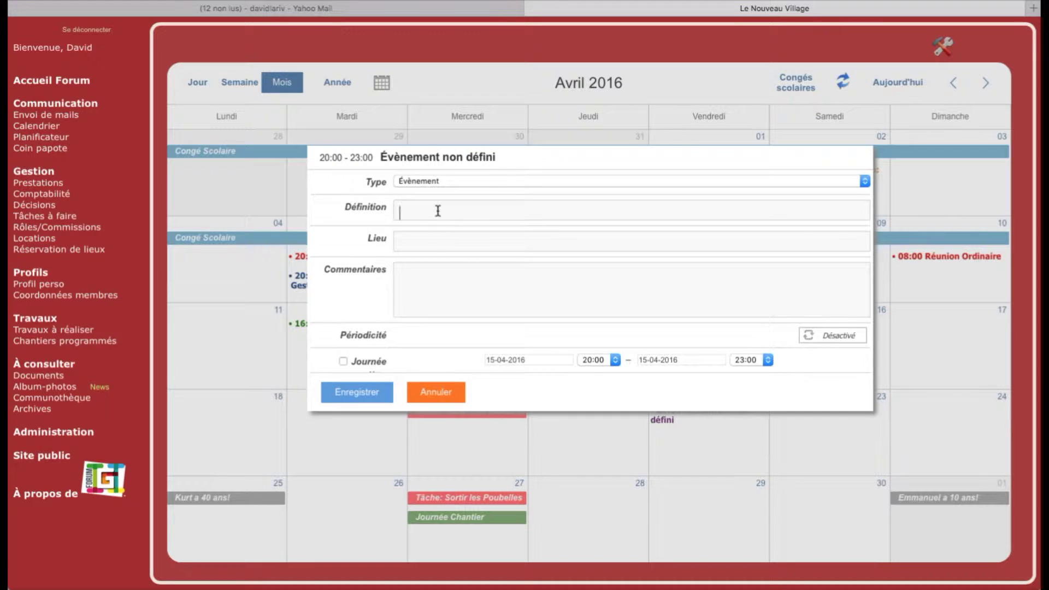
Set the new event's definition to "Test" and its comments to "ffff", and save it
type("Test")
key("Return")
key("BackSpace")
left_click(403, 283)
type("ffff")
left_click(383, 393)
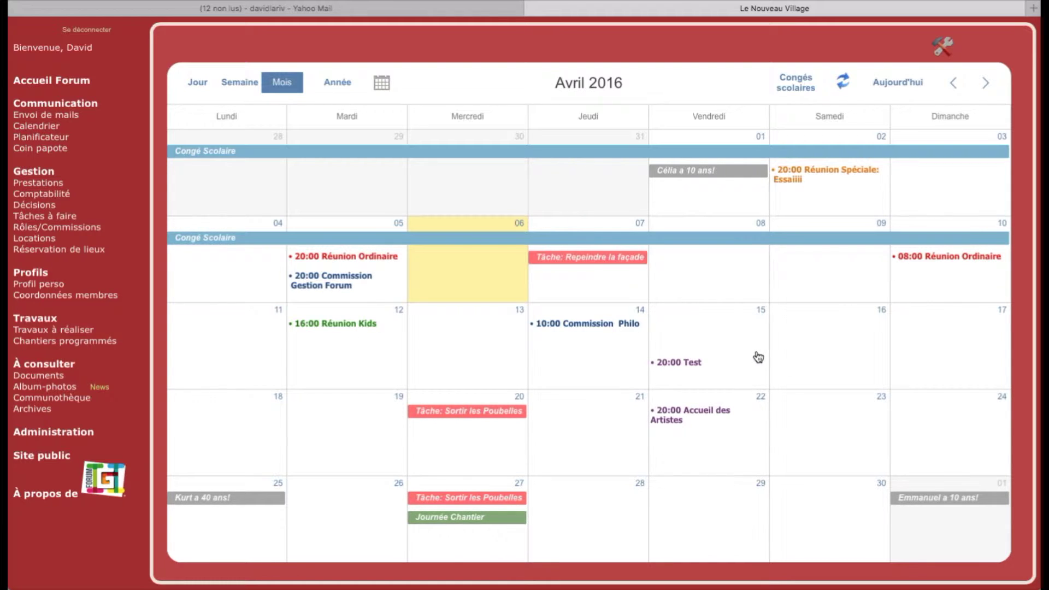
Move the 08:00 Réunion Ordinaire from 10 April to 9 April and open its details
left_click_drag(931, 263, 788, 271)
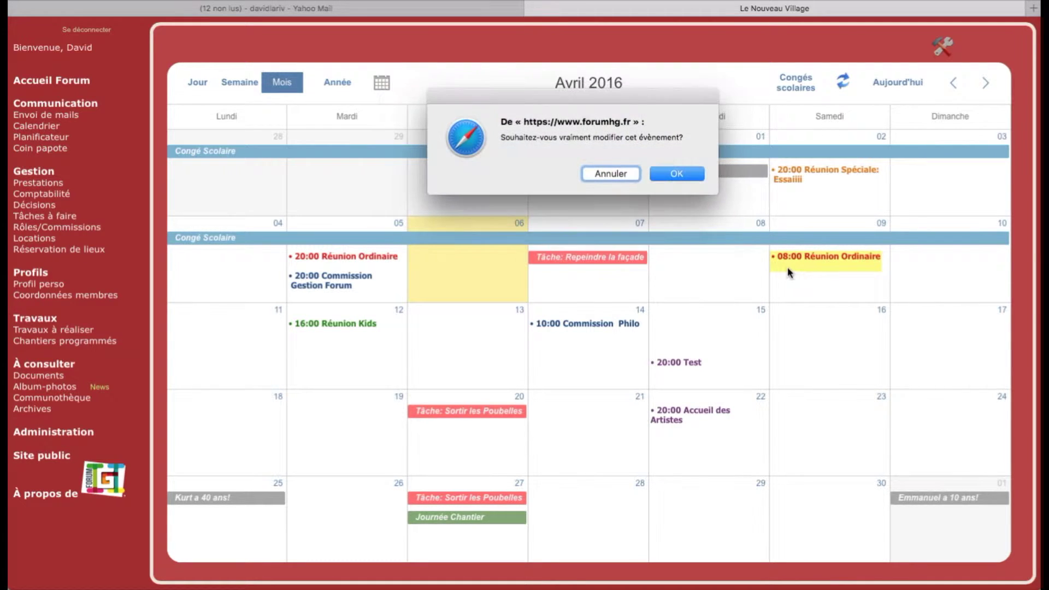
left_click(676, 174)
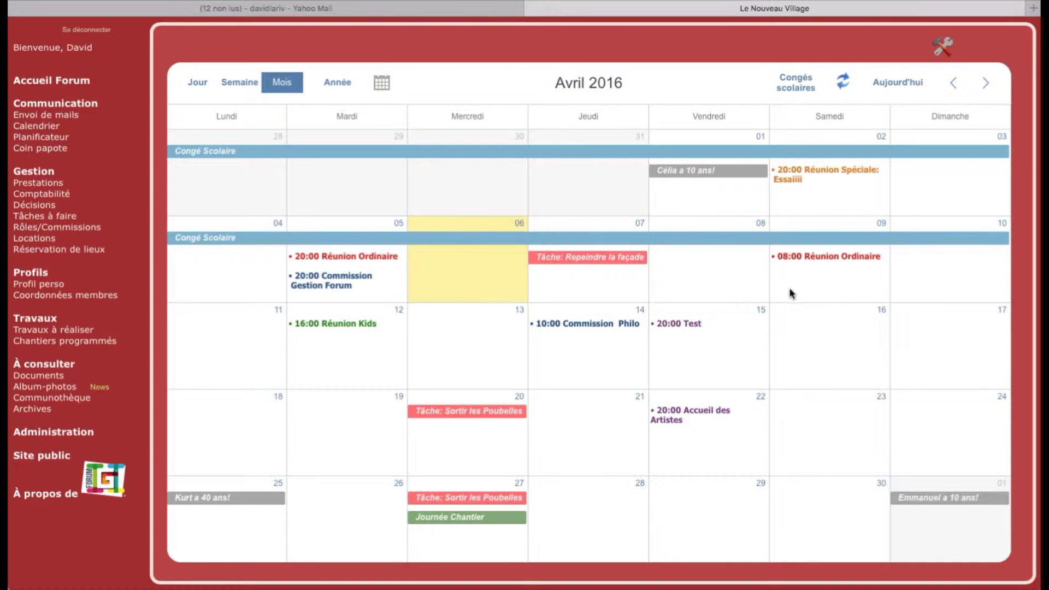
mouse_move(537, 264)
left_click(857, 263)
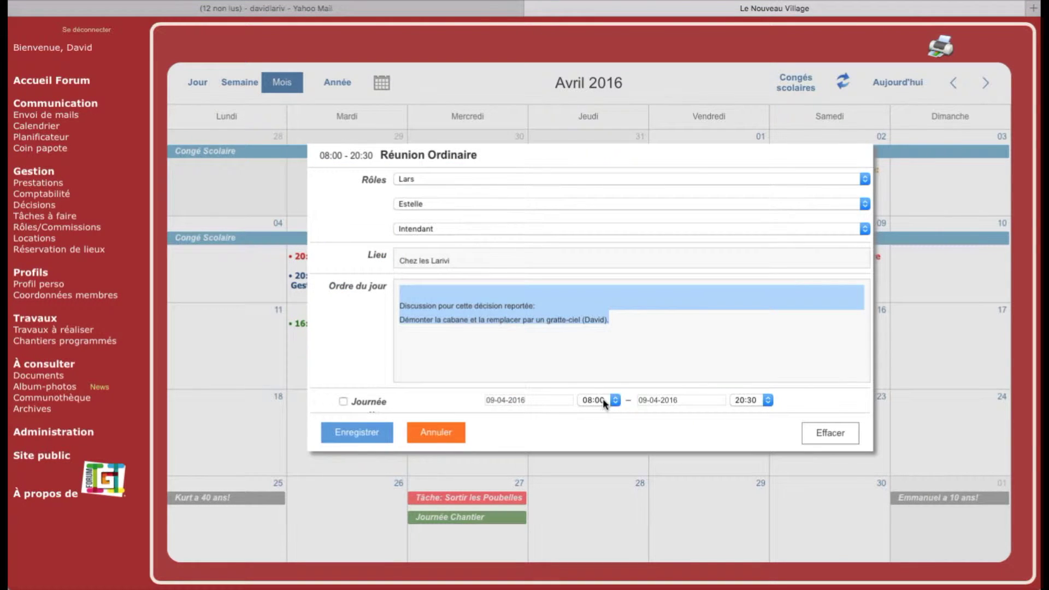
Make the Réunion Ordinaire on 9 April an all-day event and save it
left_click(343, 401)
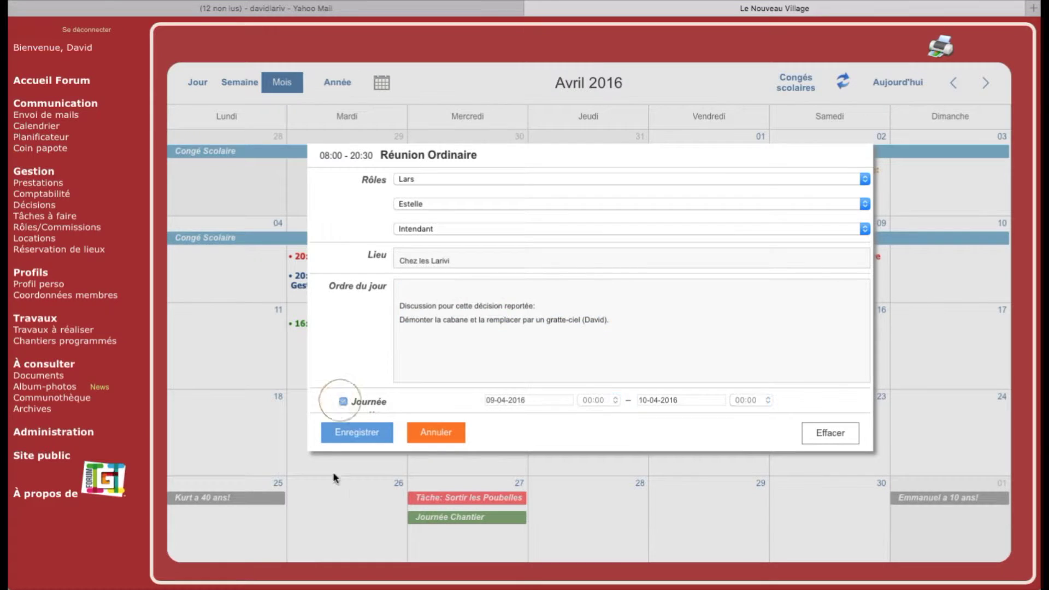
left_click(371, 434)
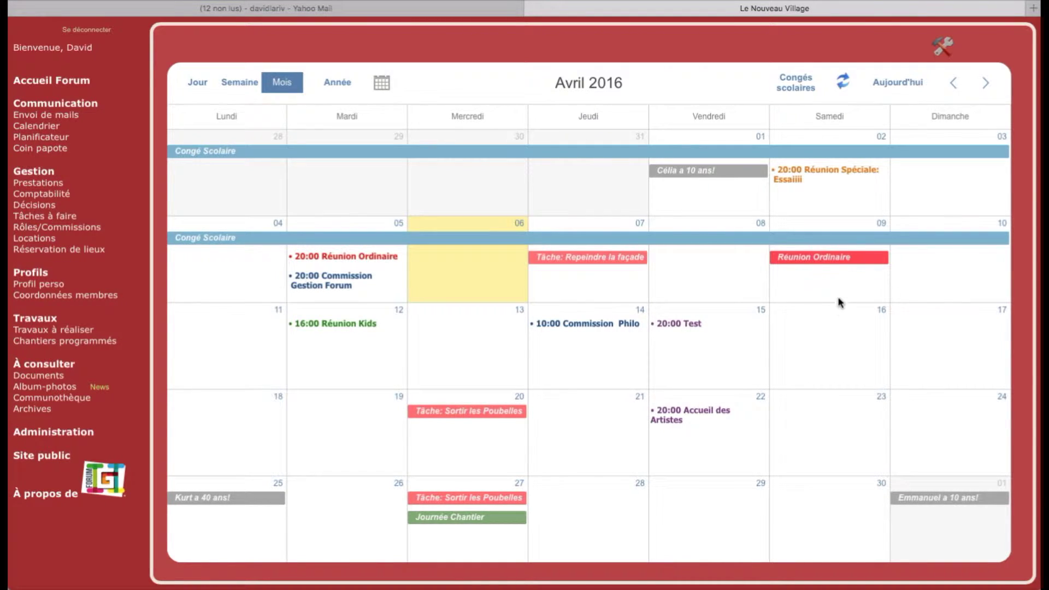
Move the all-day Réunion Ordinaire to 15 April and extend it through 17 April, accepting both modifications
left_click_drag(837, 264, 731, 365)
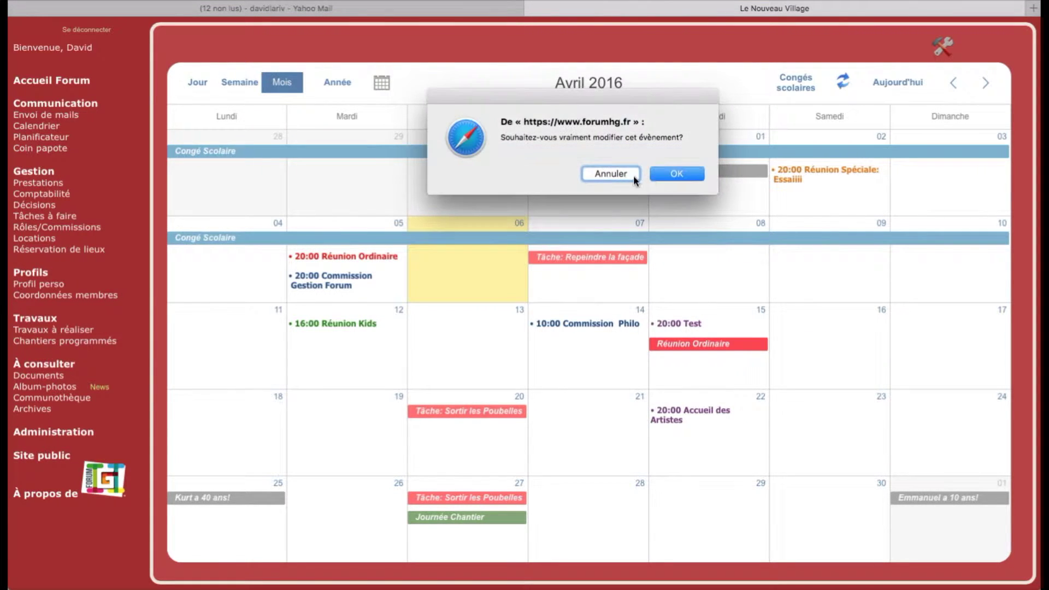
left_click(685, 170)
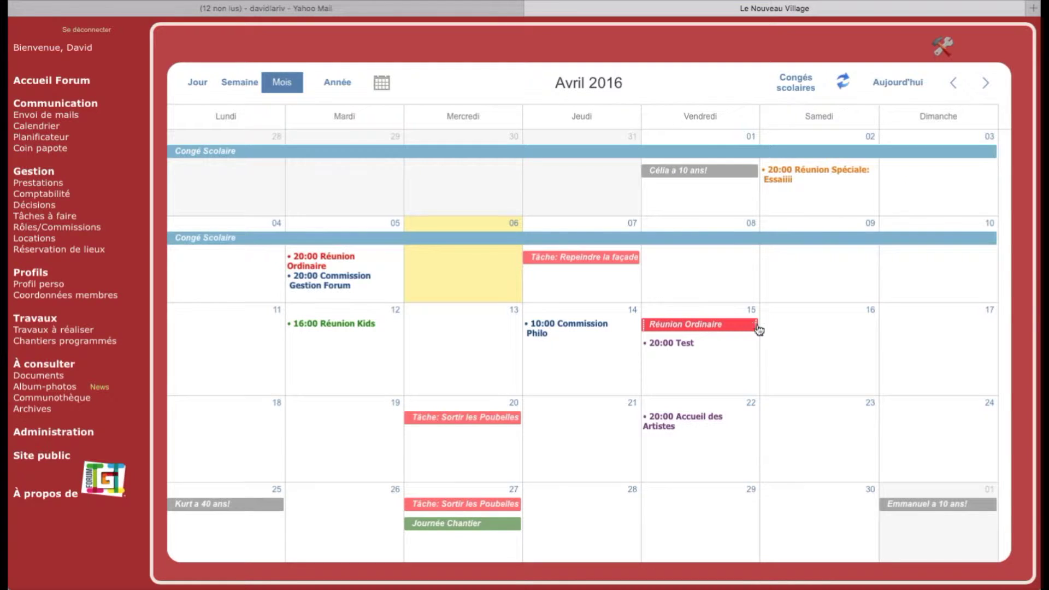
left_click_drag(755, 325, 899, 330)
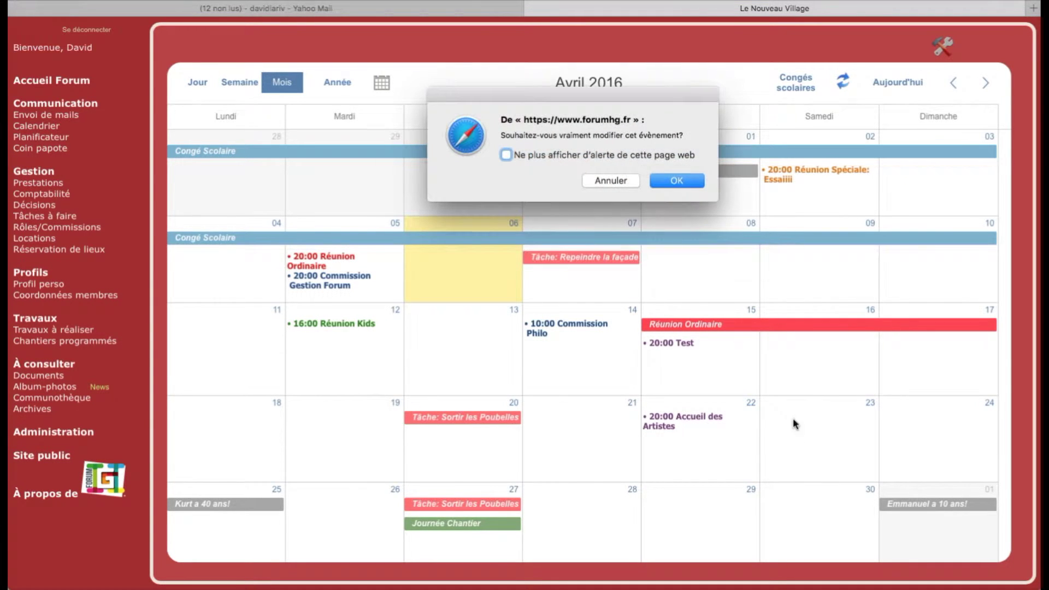
left_click(666, 181)
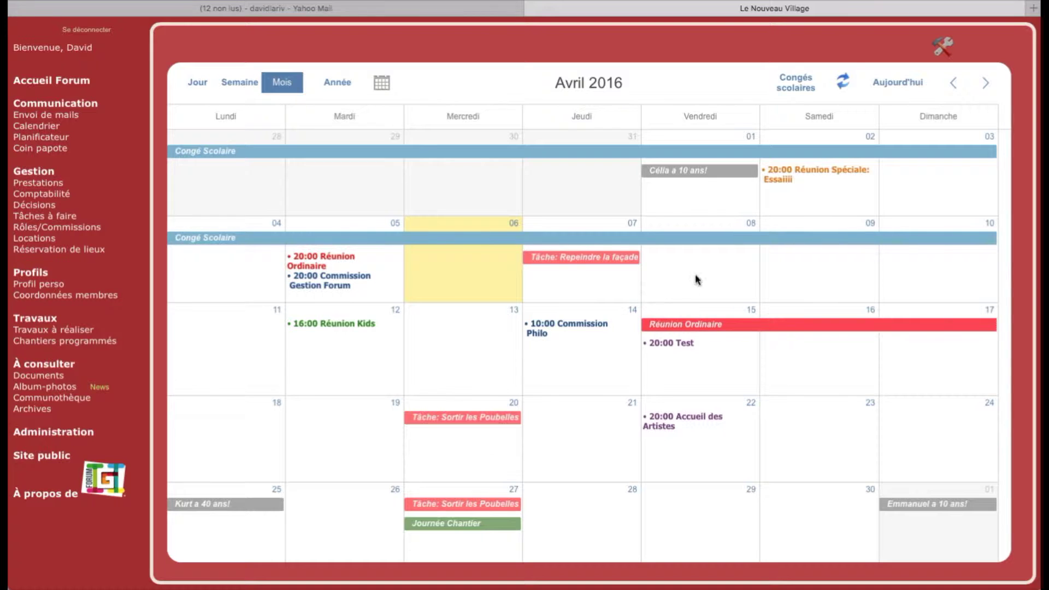
Turn off the all-day option for the Réunion Ordinaire, set its end date to 15-04-2016 and save it
left_click(769, 328)
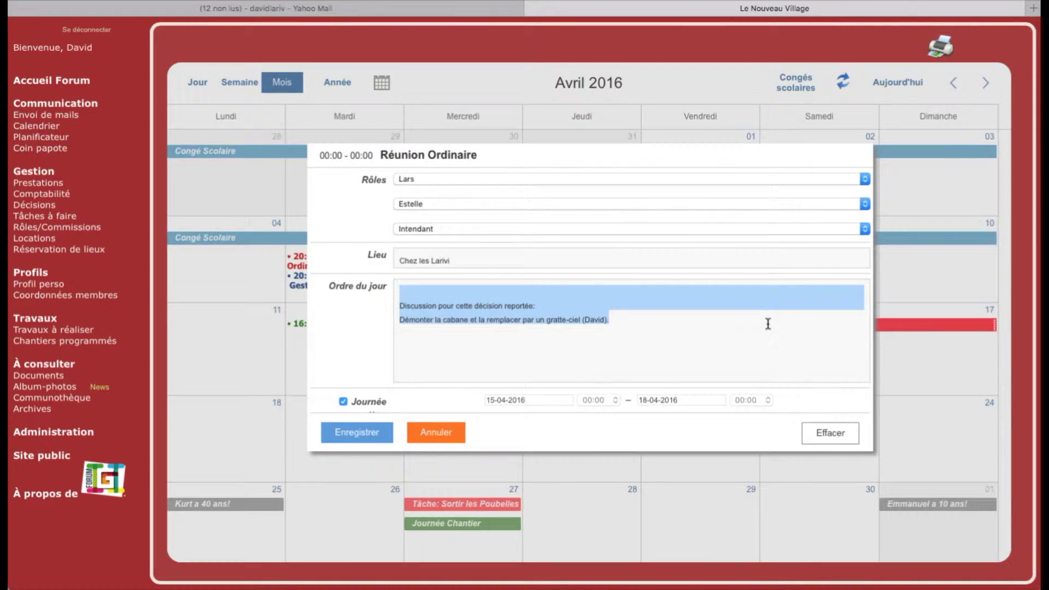
left_click(343, 402)
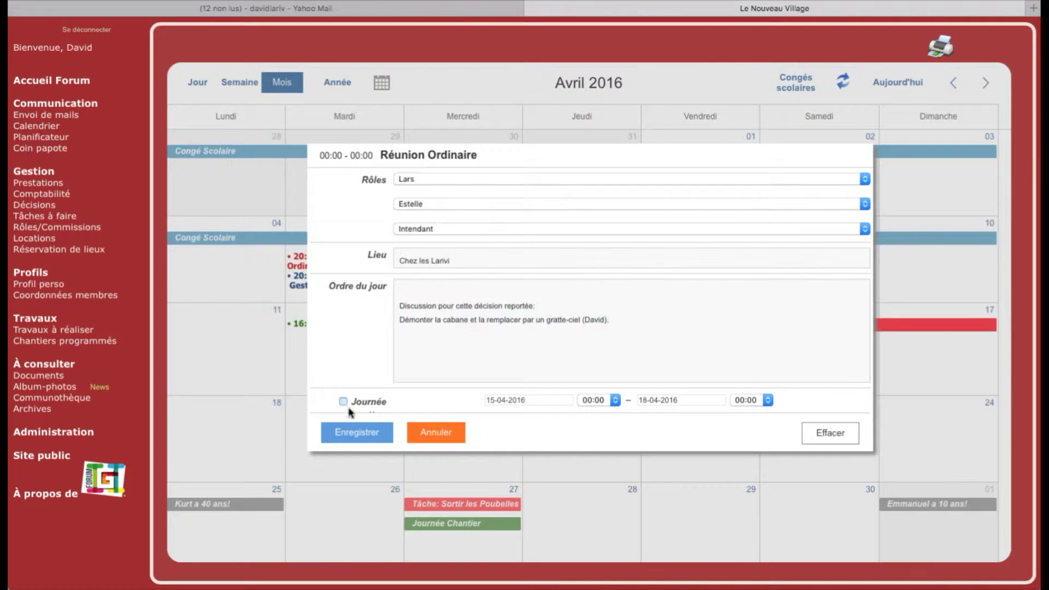
left_click(693, 400)
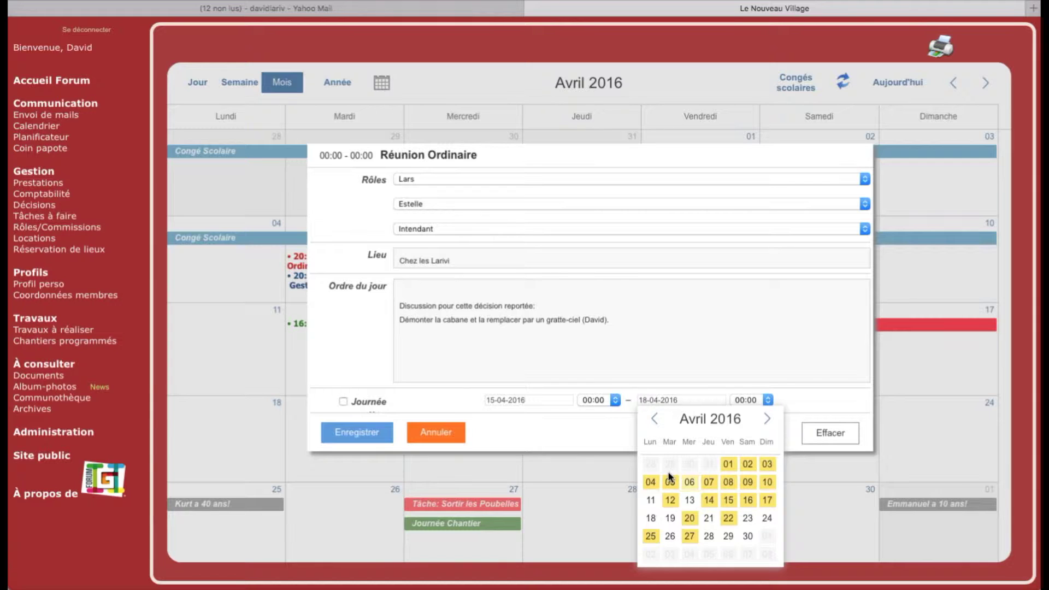
left_click(709, 501)
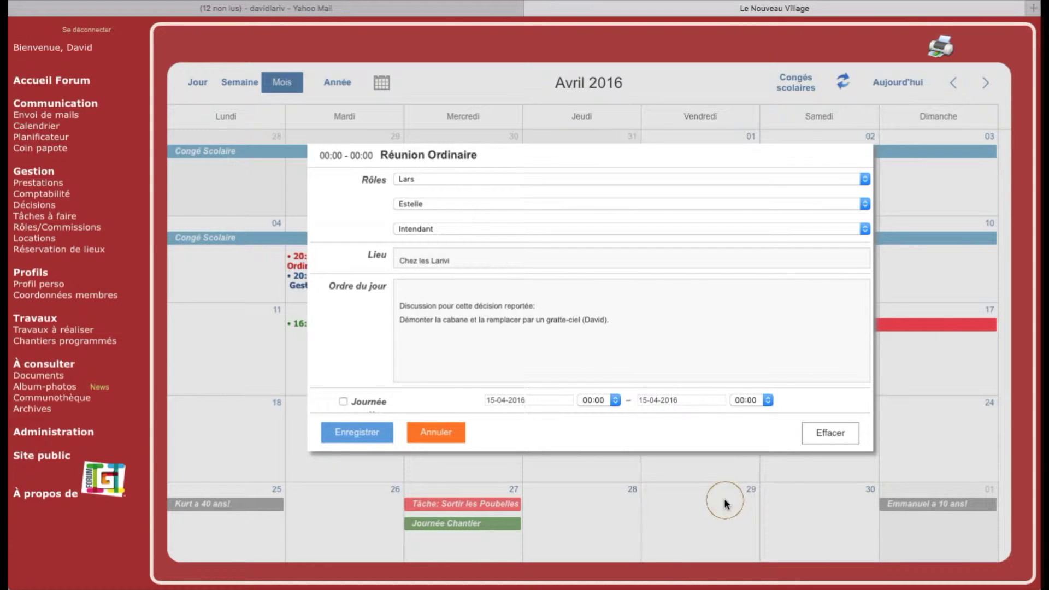
left_click(355, 432)
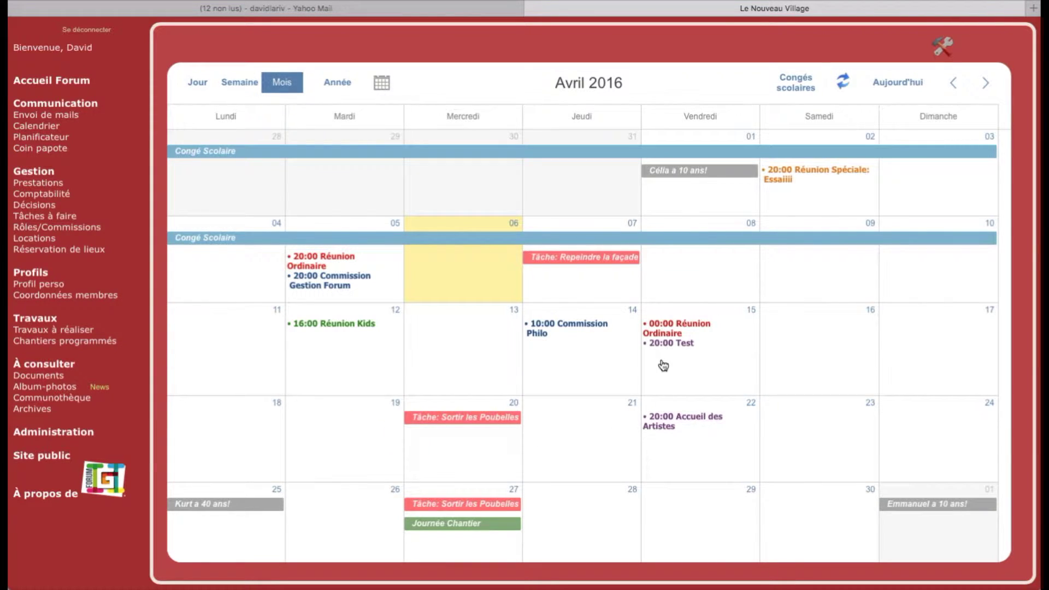
Move the Réunion Ordinaire to 16 April, set its start time to 03:30, choose a new end time and save it
left_click_drag(655, 327, 770, 328)
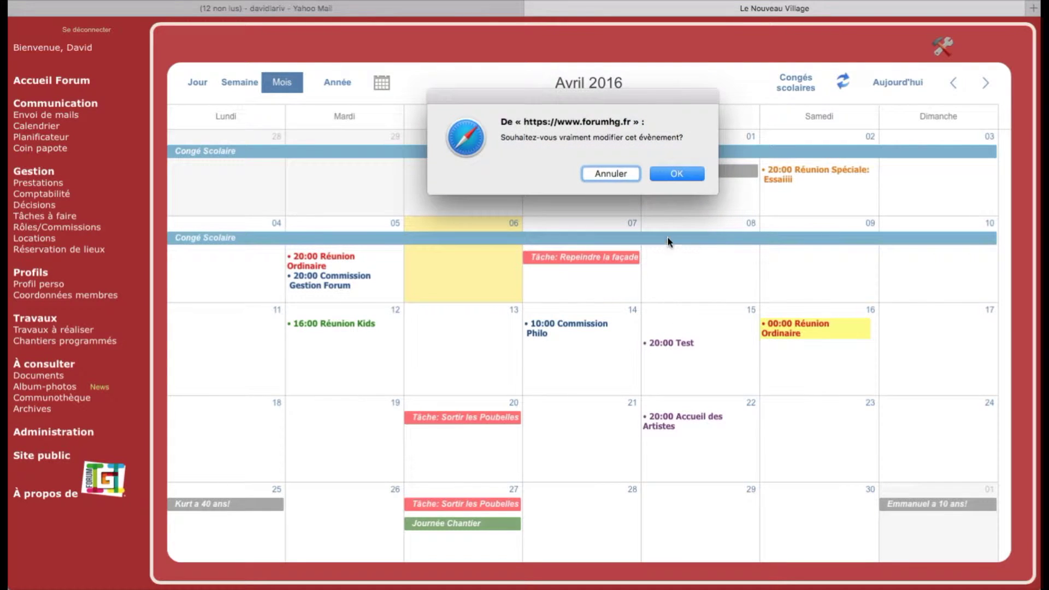
left_click(677, 170)
left_click(785, 334)
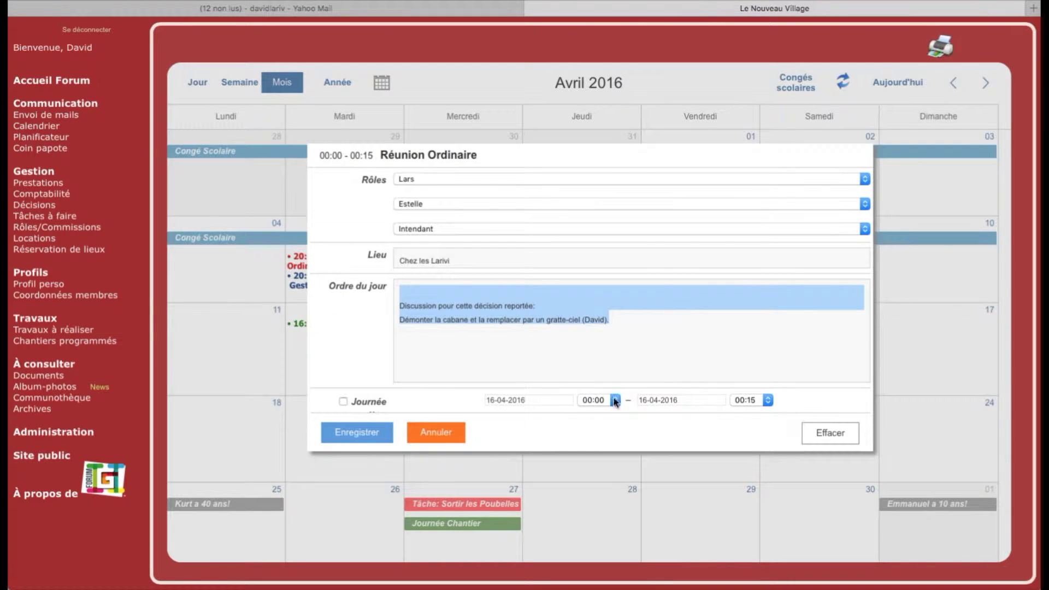
left_click(600, 402)
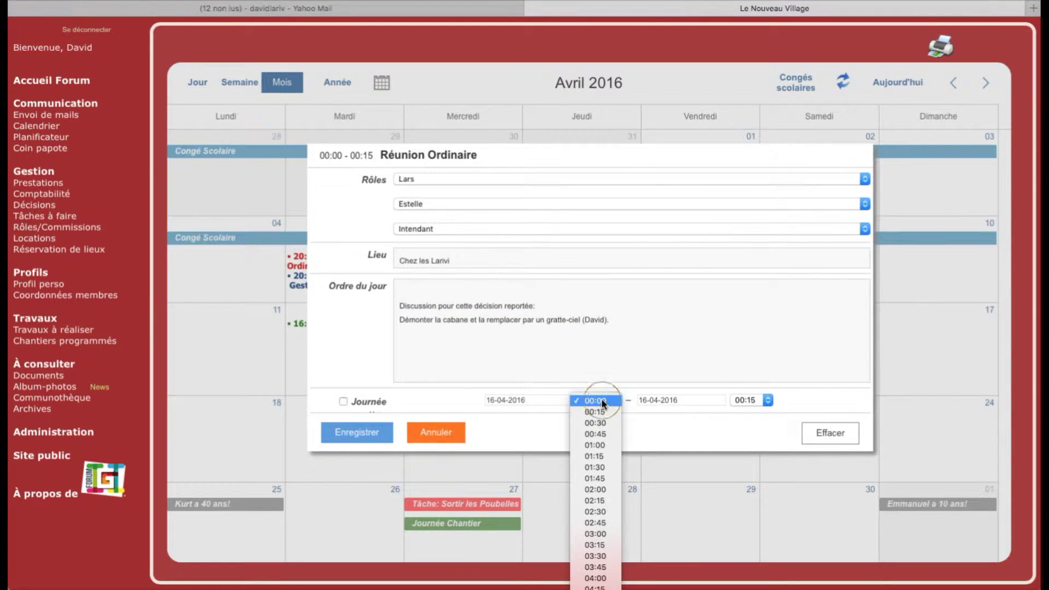
left_click(594, 556)
left_click(748, 399)
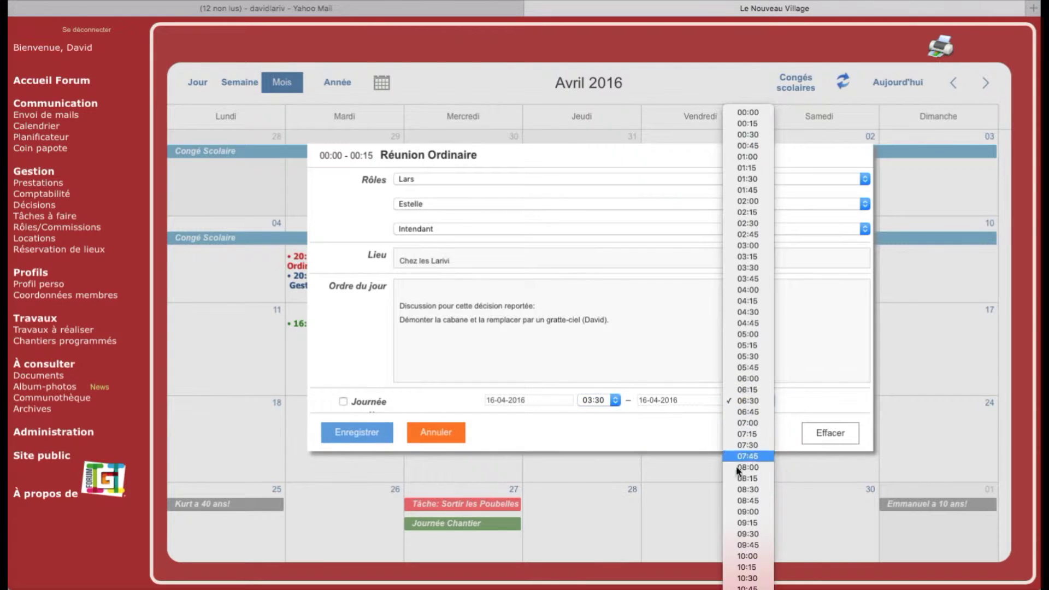
left_click(749, 505)
left_click(362, 433)
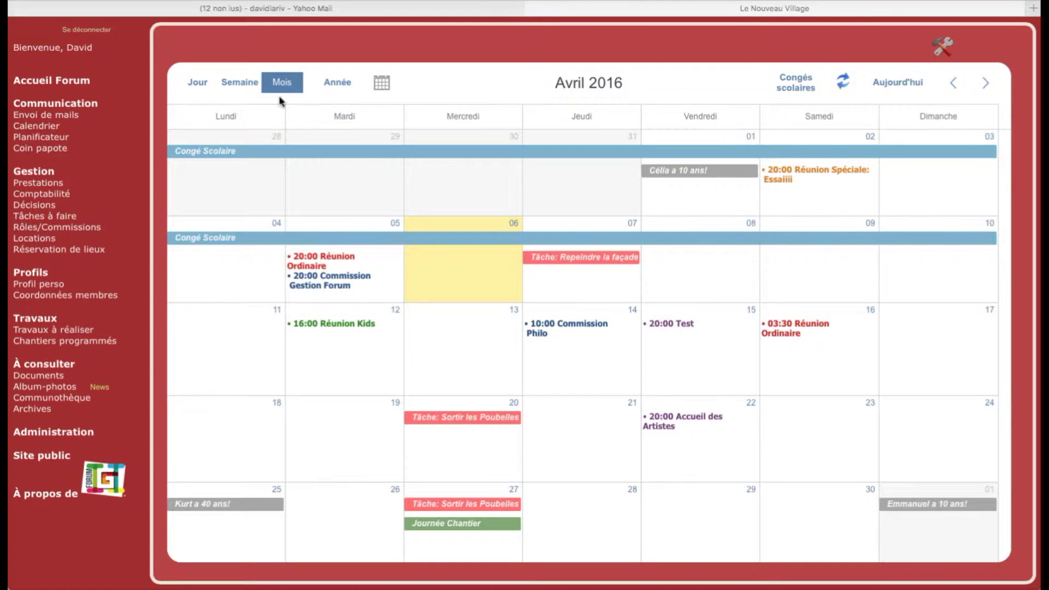
View the calendar by day, week, month and year
left_click(195, 81)
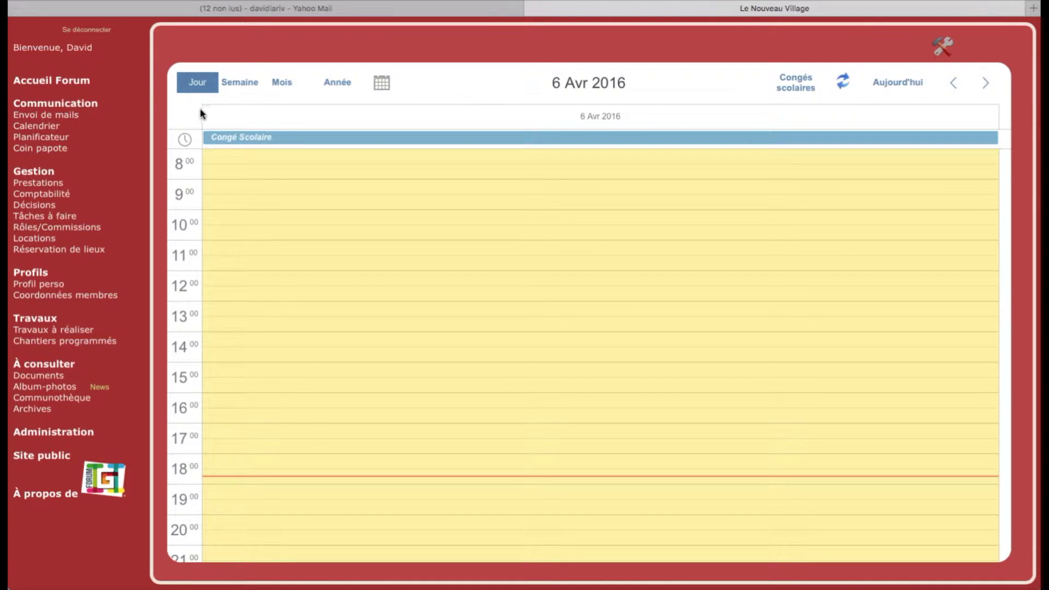
left_click(241, 85)
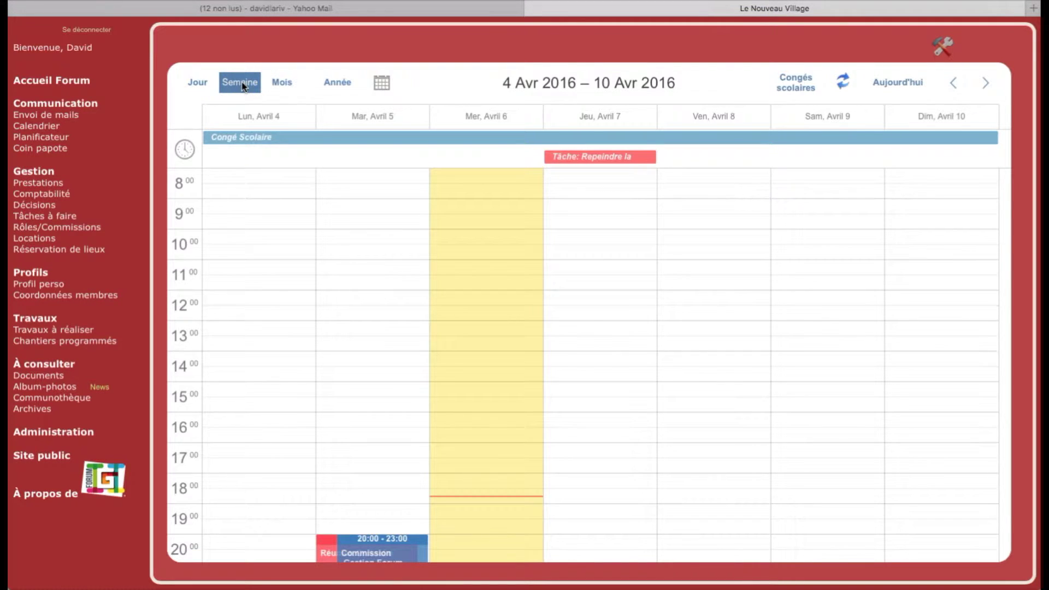
left_click(282, 83)
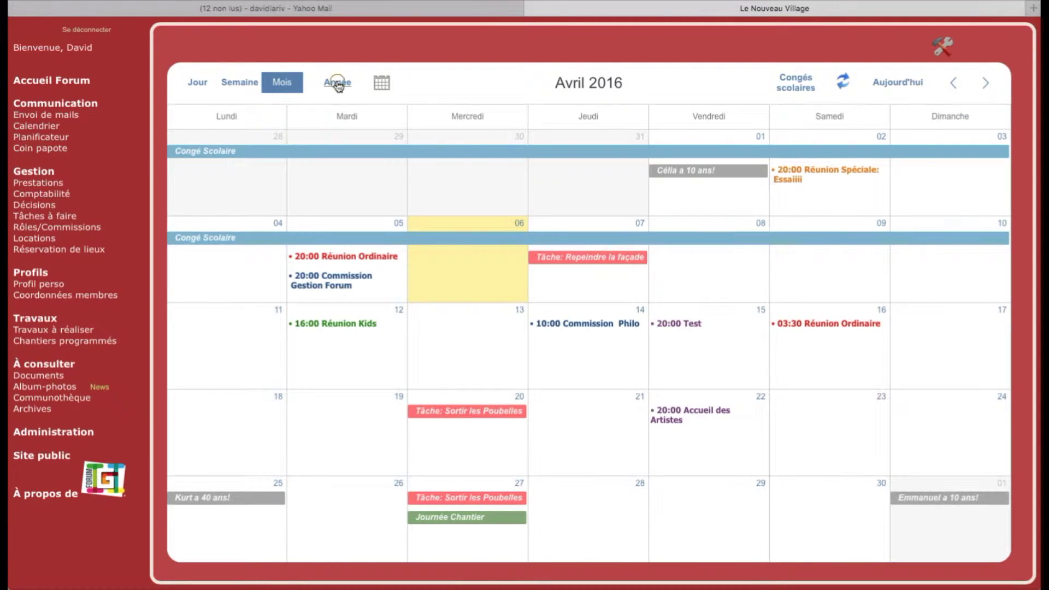
left_click(337, 84)
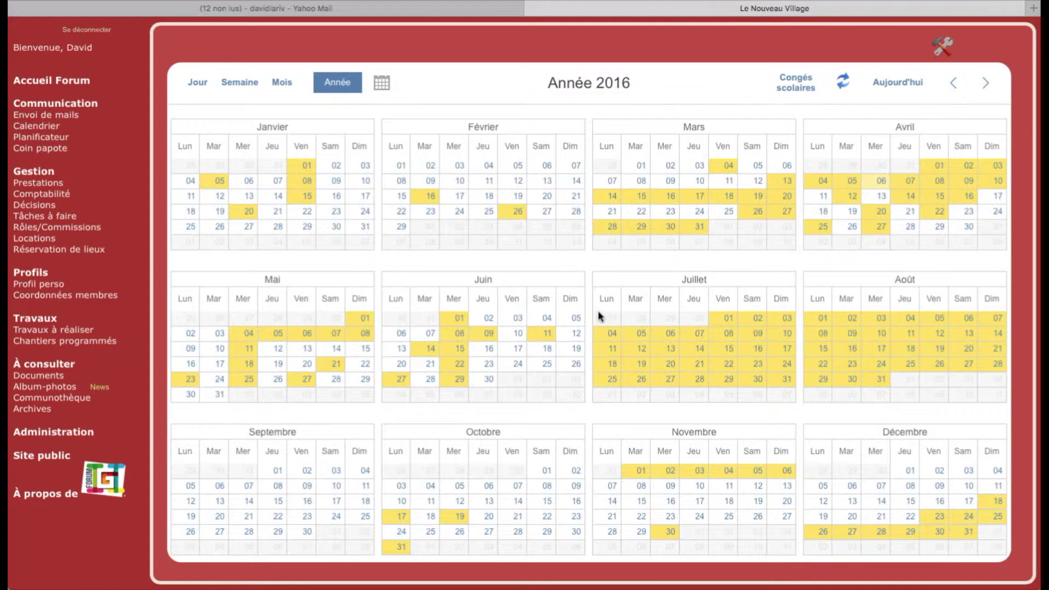
Jump to June 2016 with the date picker and display it as a month
left_click(383, 85)
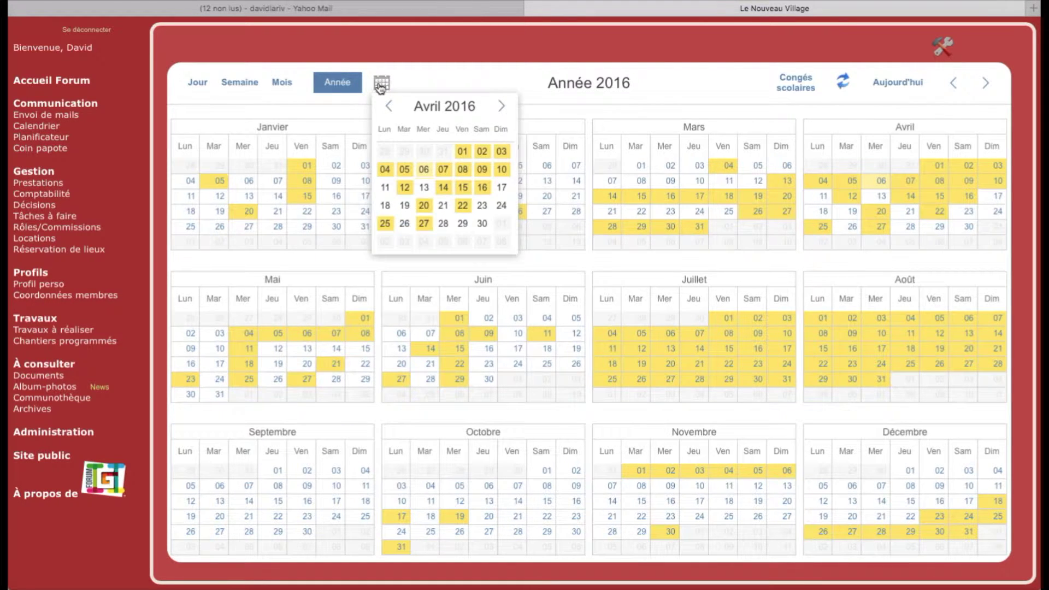
left_click(501, 106)
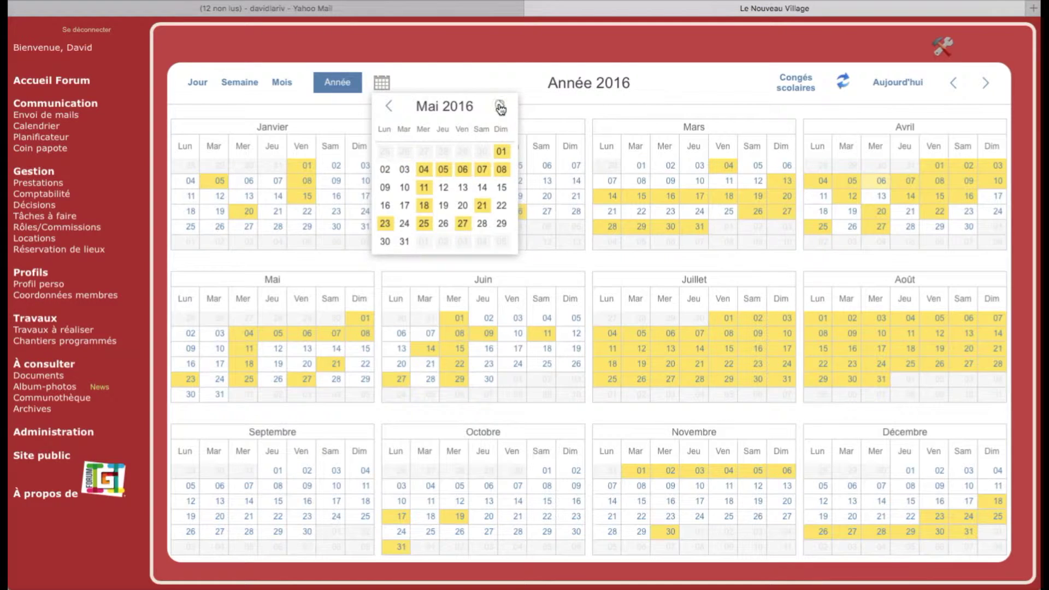
left_click(500, 106)
left_click(498, 188)
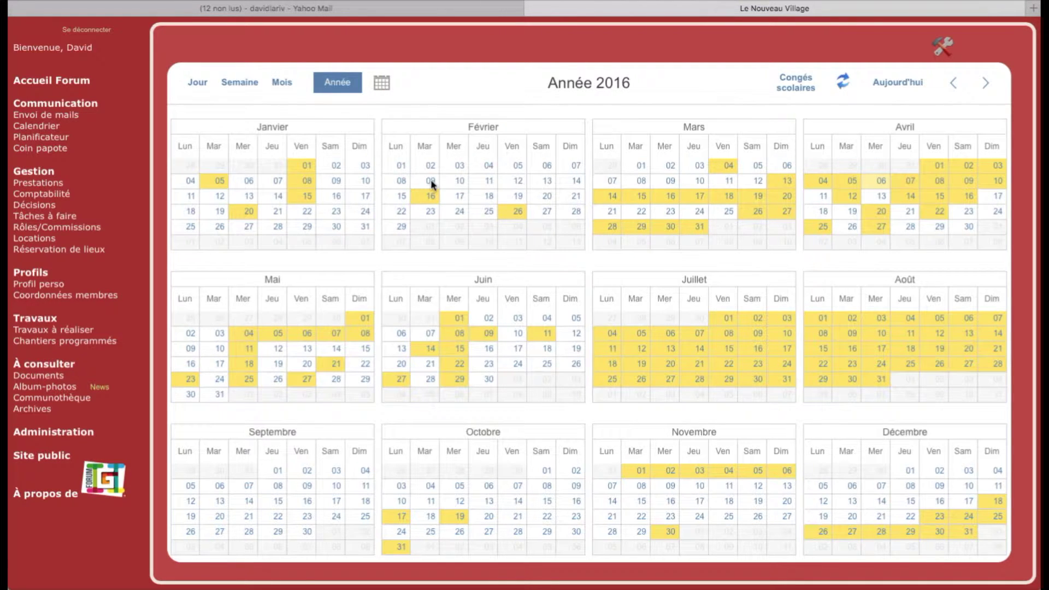
left_click(280, 83)
left_click(381, 83)
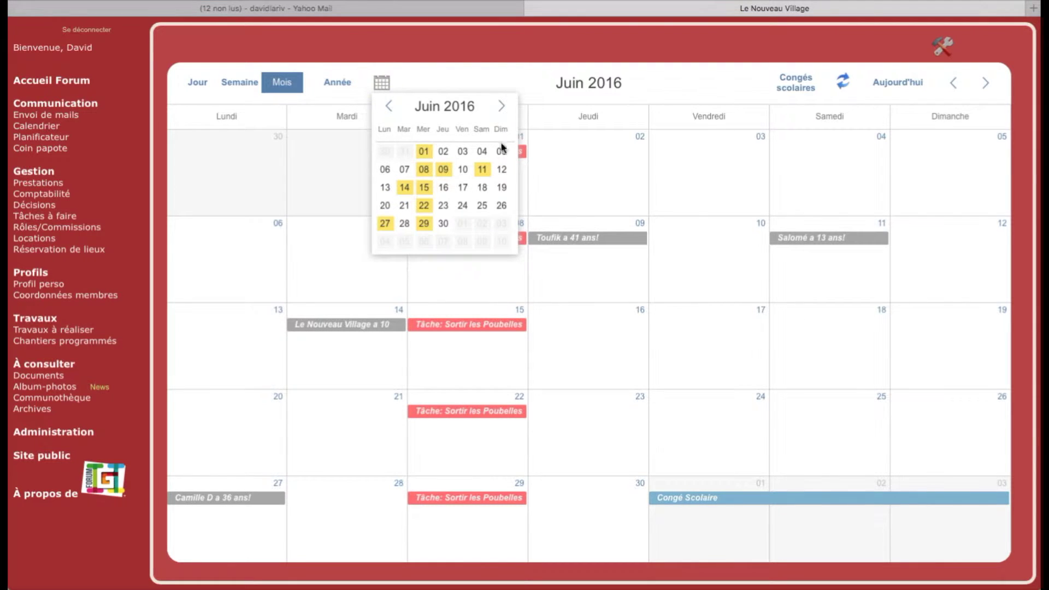
left_click(502, 207)
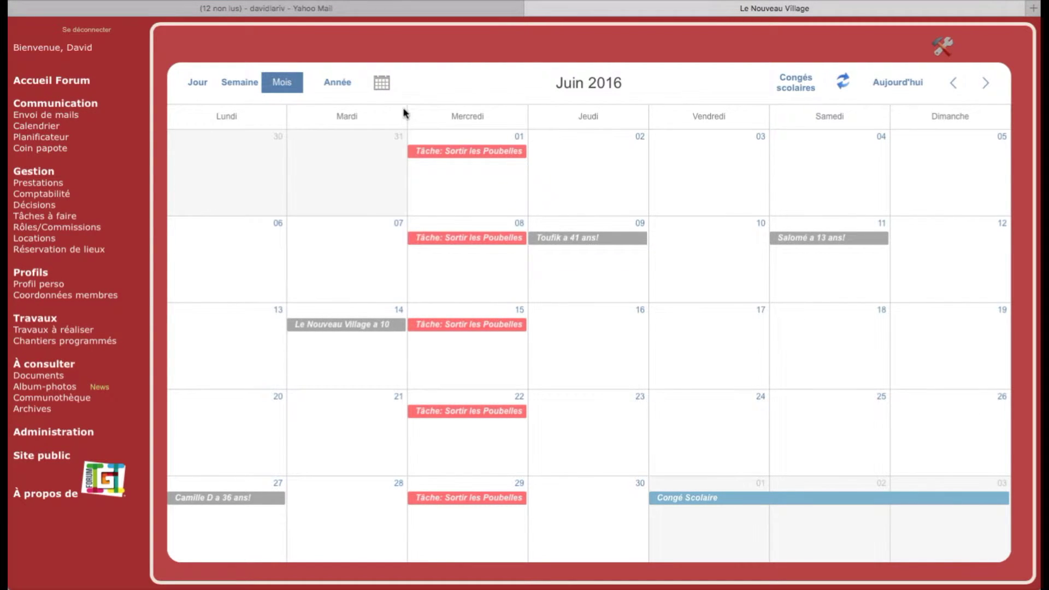
Go back through the date picker from June to March 2016 and pick a day there
left_click(382, 82)
left_click(389, 106)
left_click(389, 106)
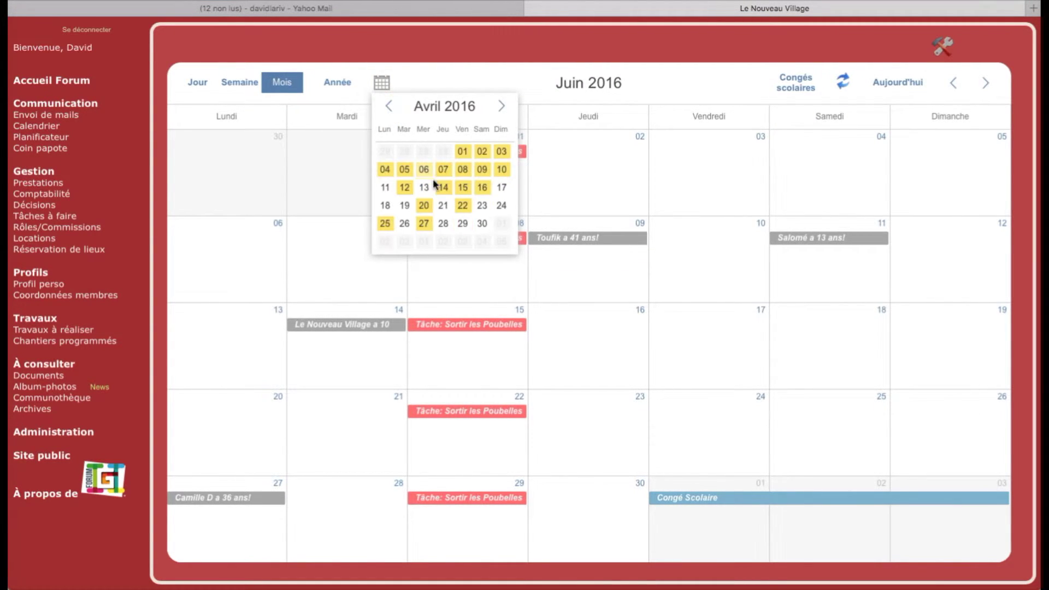
left_click(388, 106)
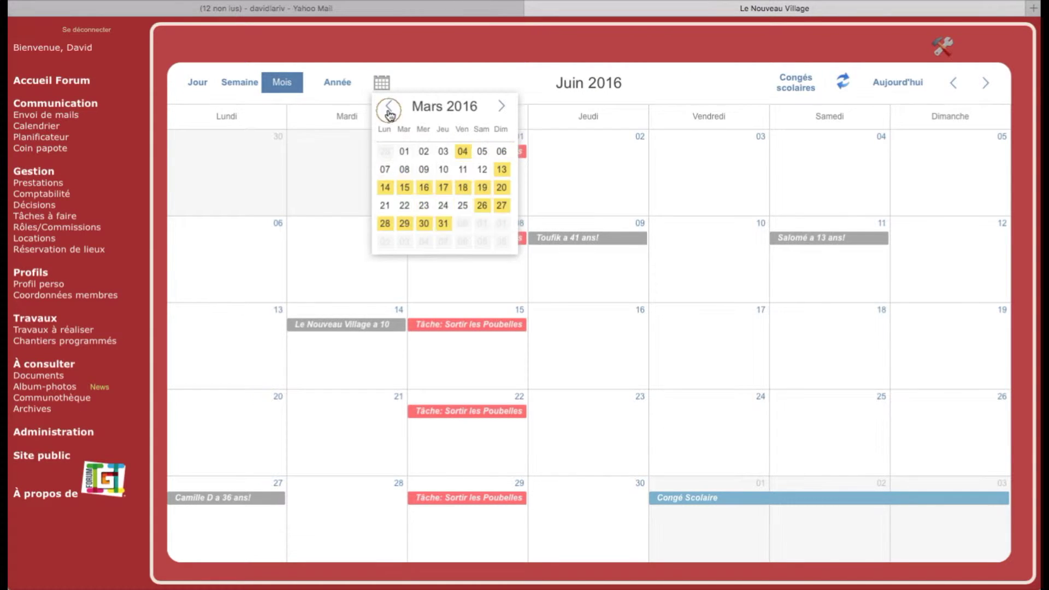
left_click(399, 147)
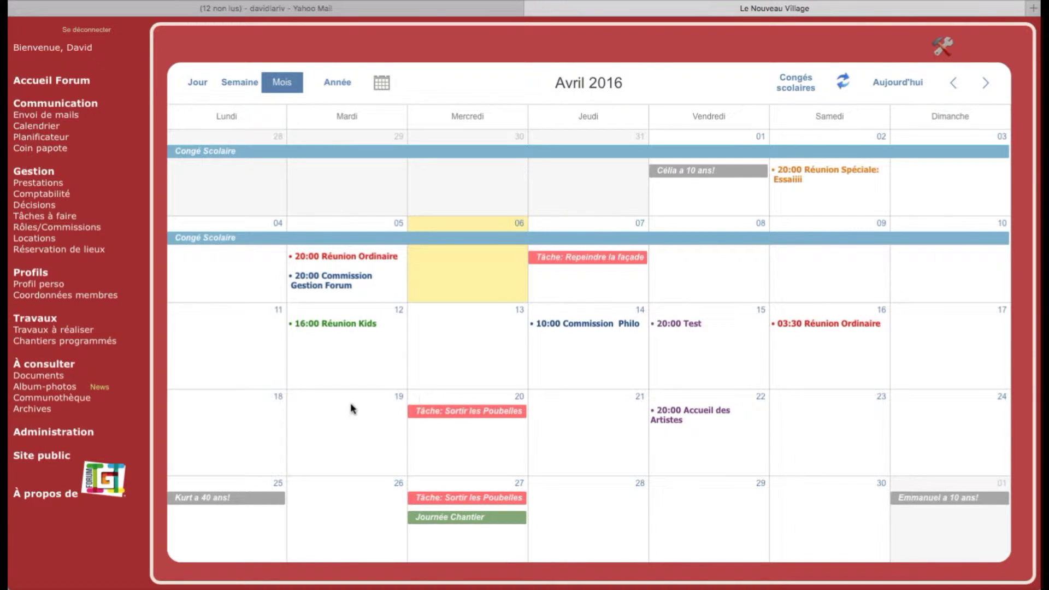
Try to move the 25 April birthday to 26 April and the 27 April Sortir les Poubelles task to 28 April, cancelling the new event form
left_click_drag(260, 499, 359, 499)
mouse_move(509, 504)
left_click_drag(510, 503, 618, 499)
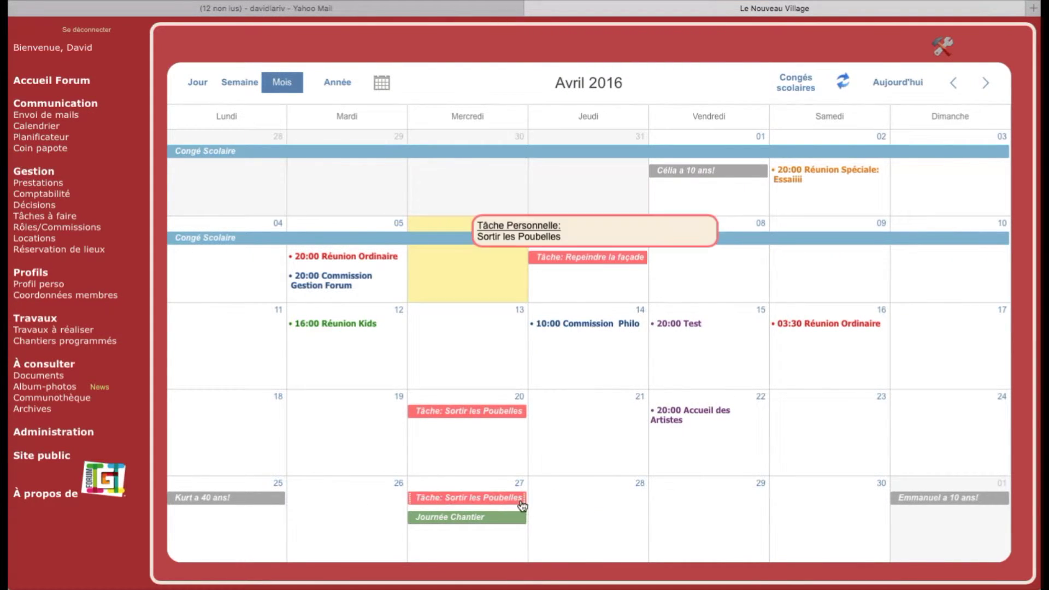
left_click(566, 519)
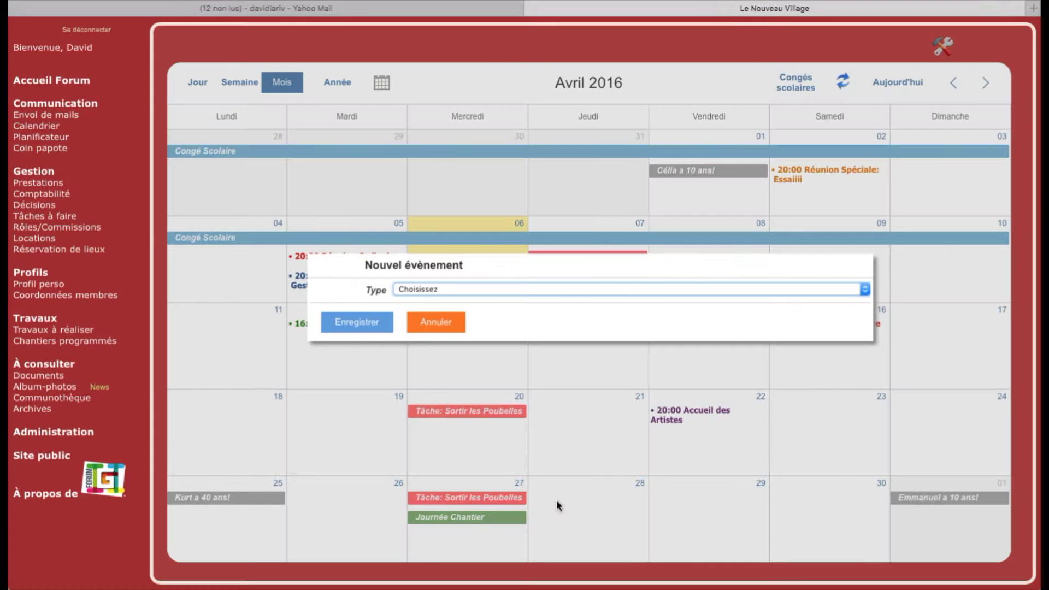
left_click(443, 324)
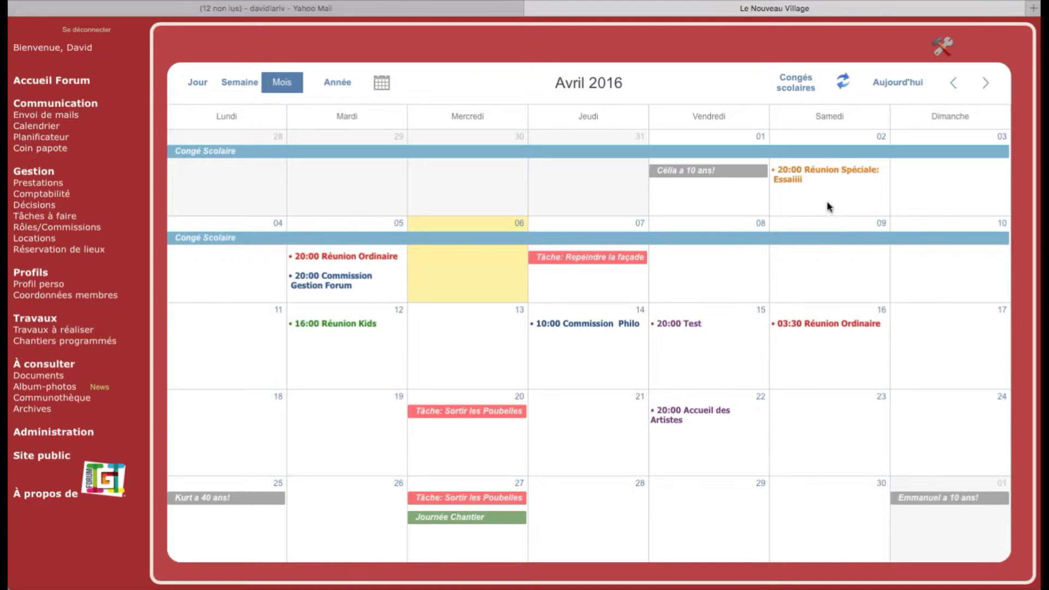
Examine the school holiday periods for 2016 and the available years, and close the holiday settings without changes
left_click(791, 93)
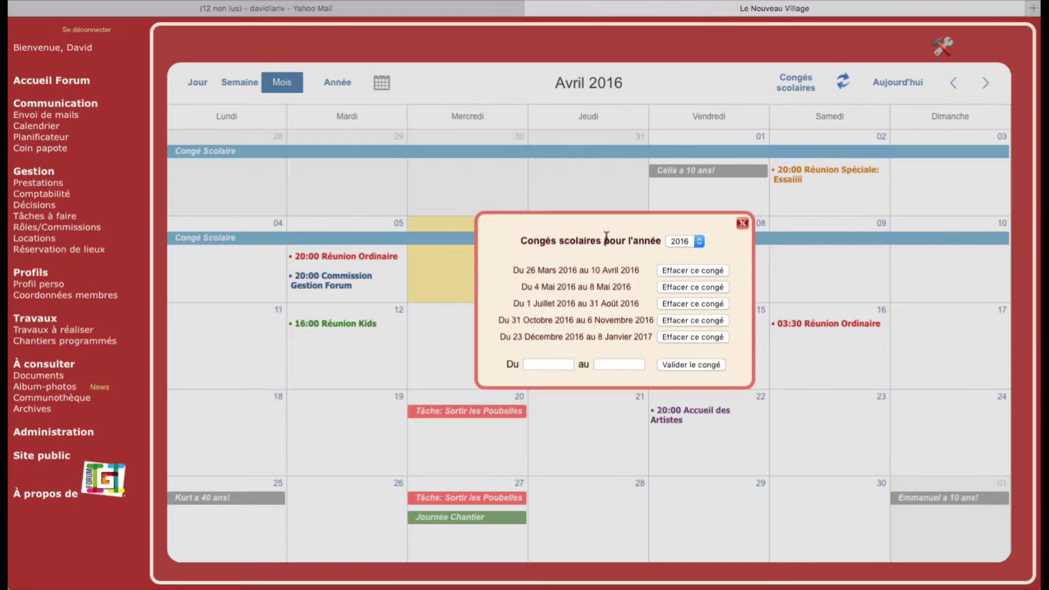
left_click(700, 243)
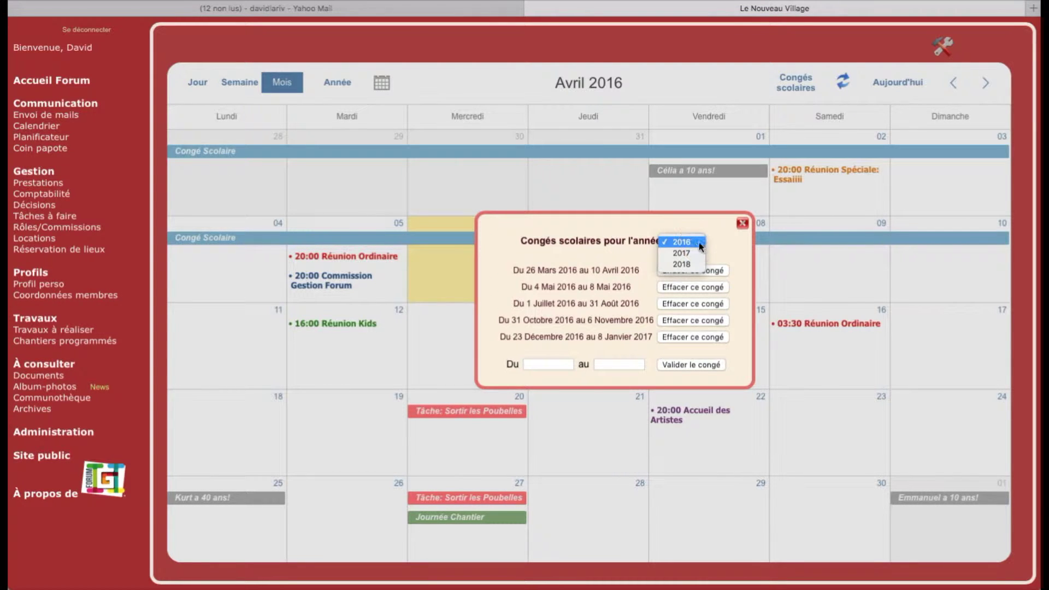
left_click(665, 219)
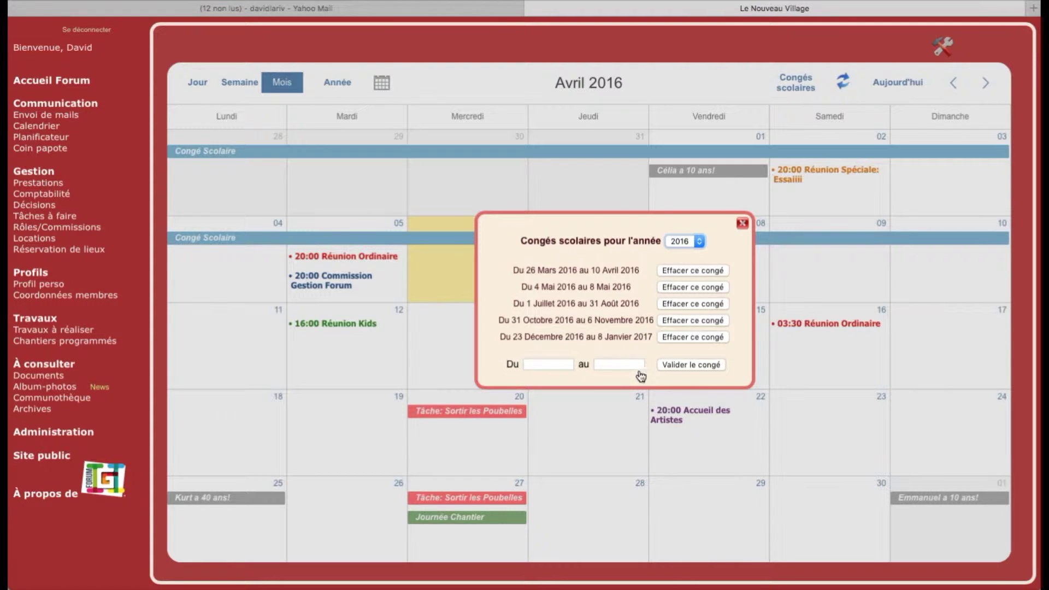
left_click(742, 223)
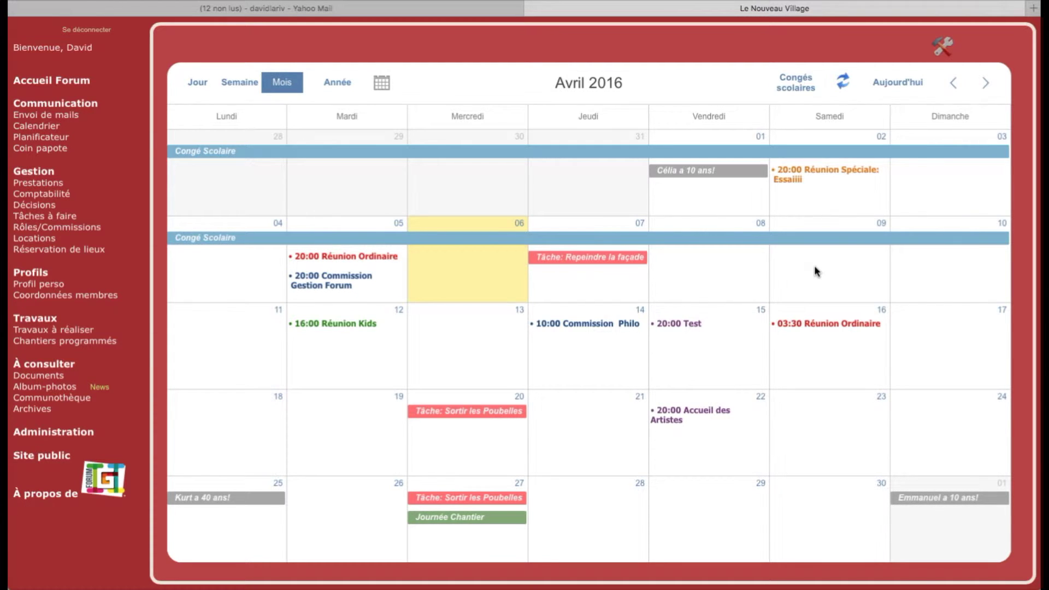
Examine the appointment types in the calendar settings, including Journée Communautaire, and return to the calendar without changes
mouse_move(445, 418)
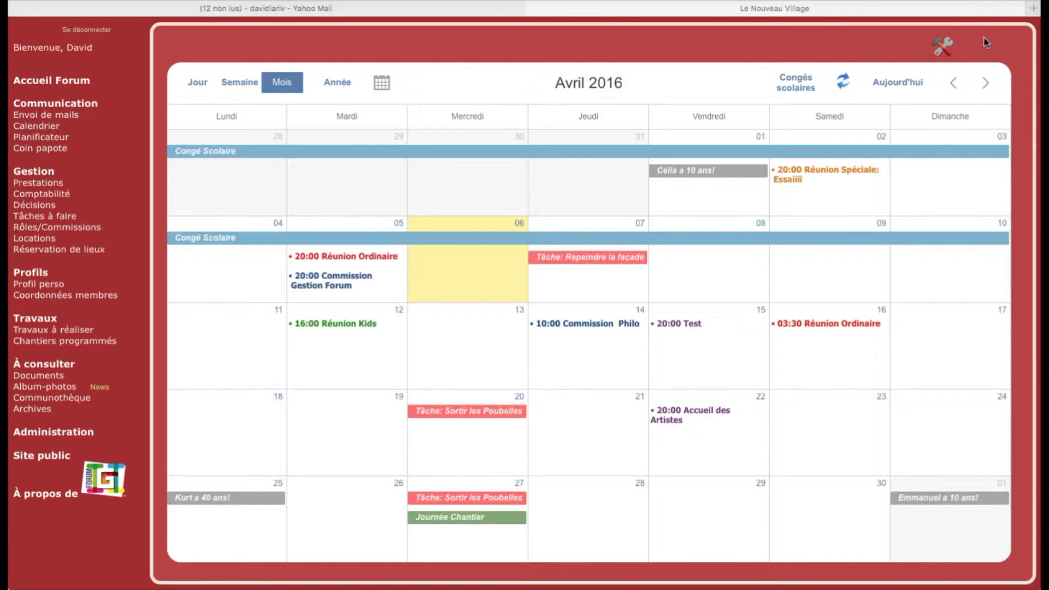
left_click(943, 47)
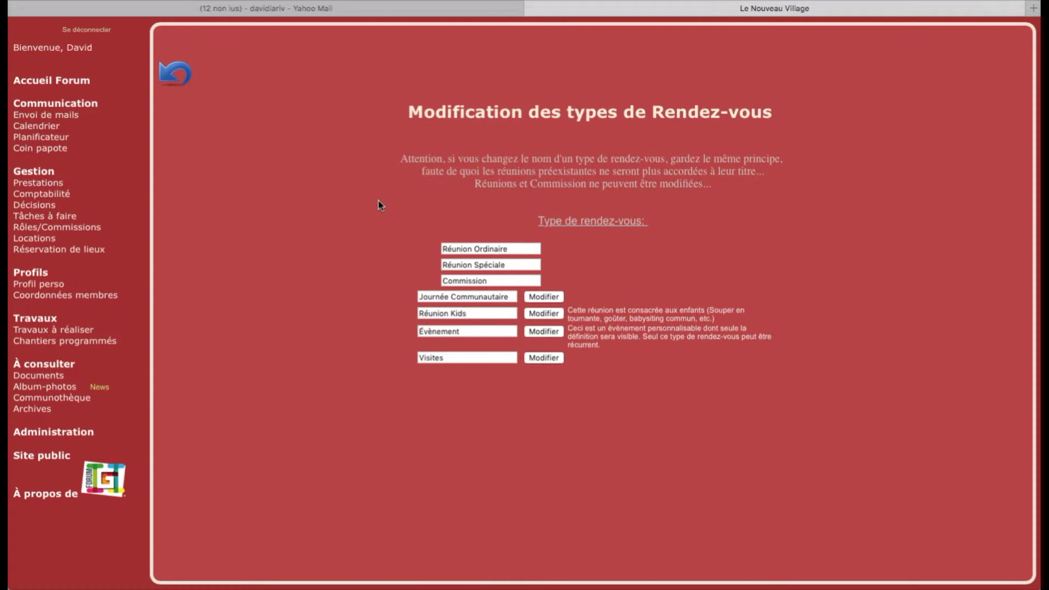
left_click(474, 265)
left_click(485, 280)
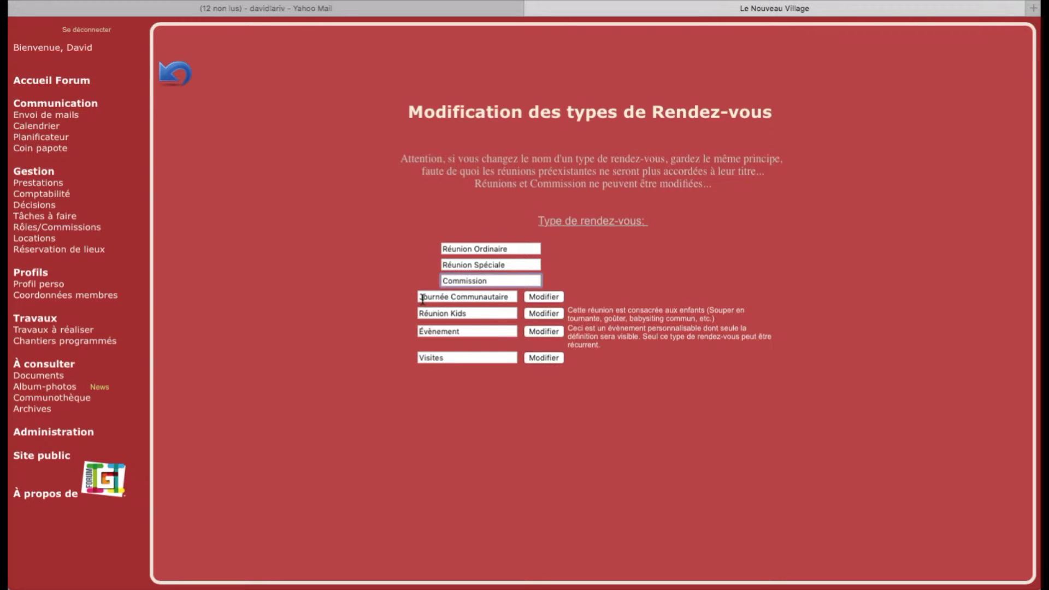
left_click_drag(420, 299, 509, 298)
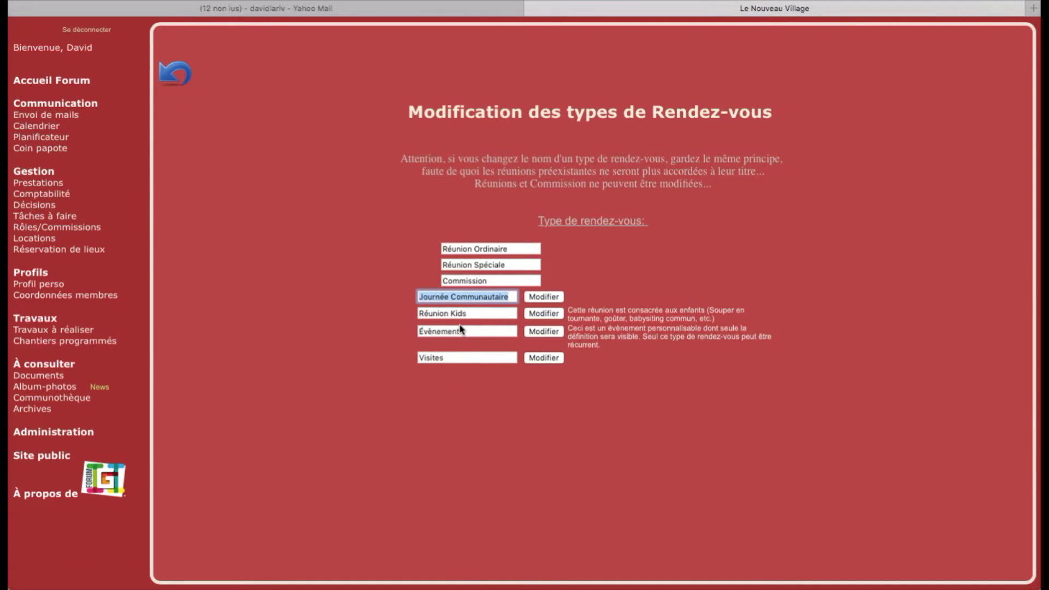
left_click(170, 75)
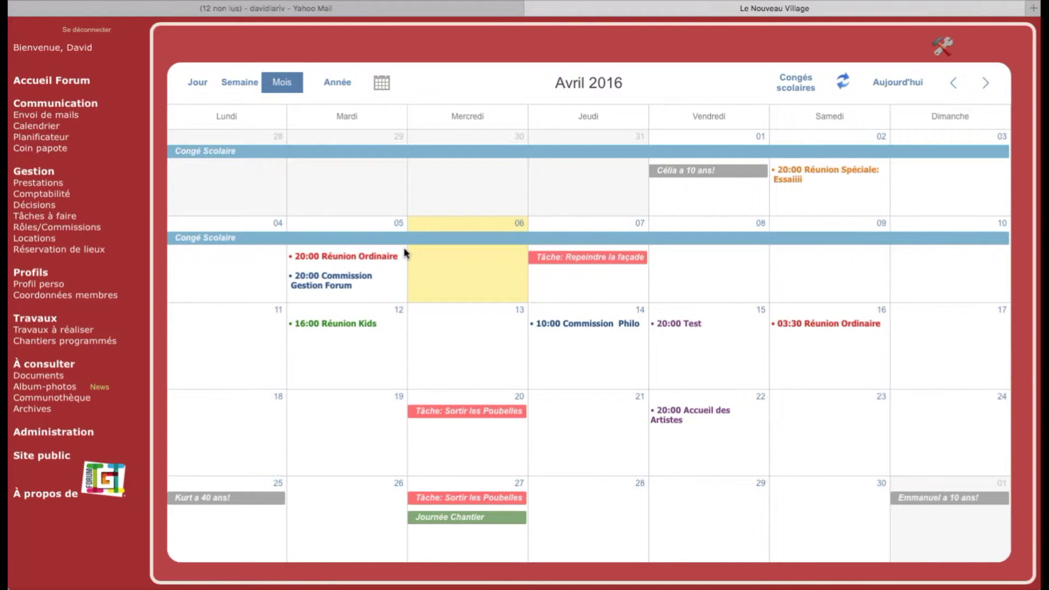
Export the forum calendar's events into the ForumHG- TEST calendar of the Calendar app, and close that app's window
left_click(844, 85)
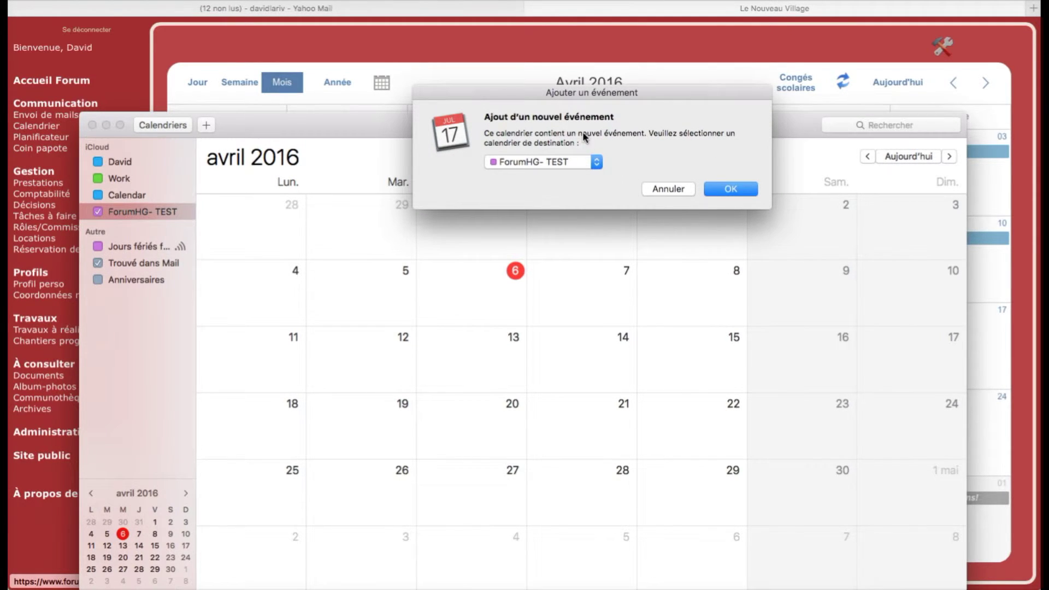
left_click(720, 190)
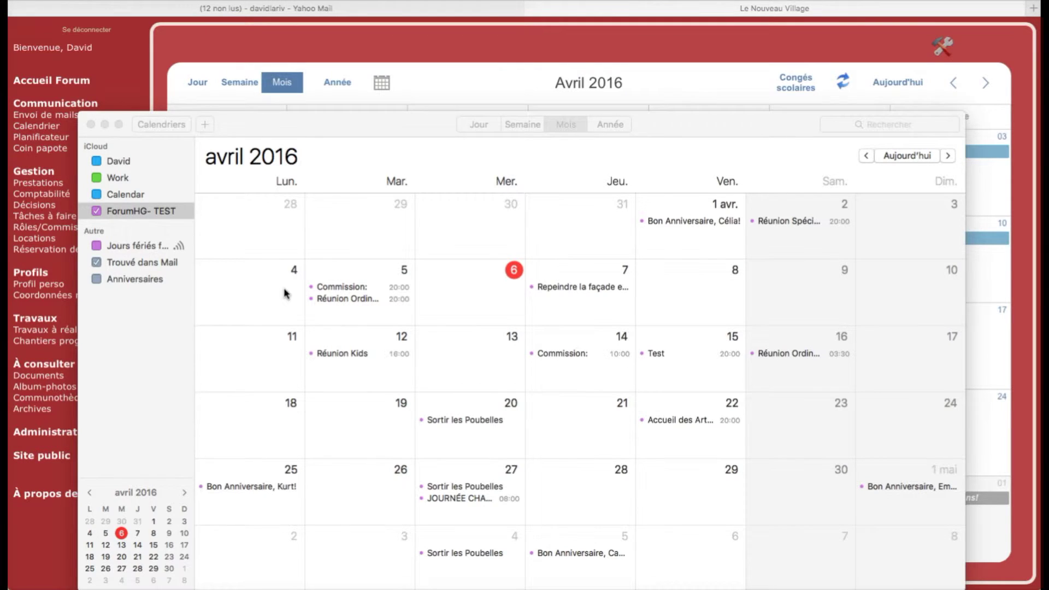
left_click(97, 211)
left_click(91, 124)
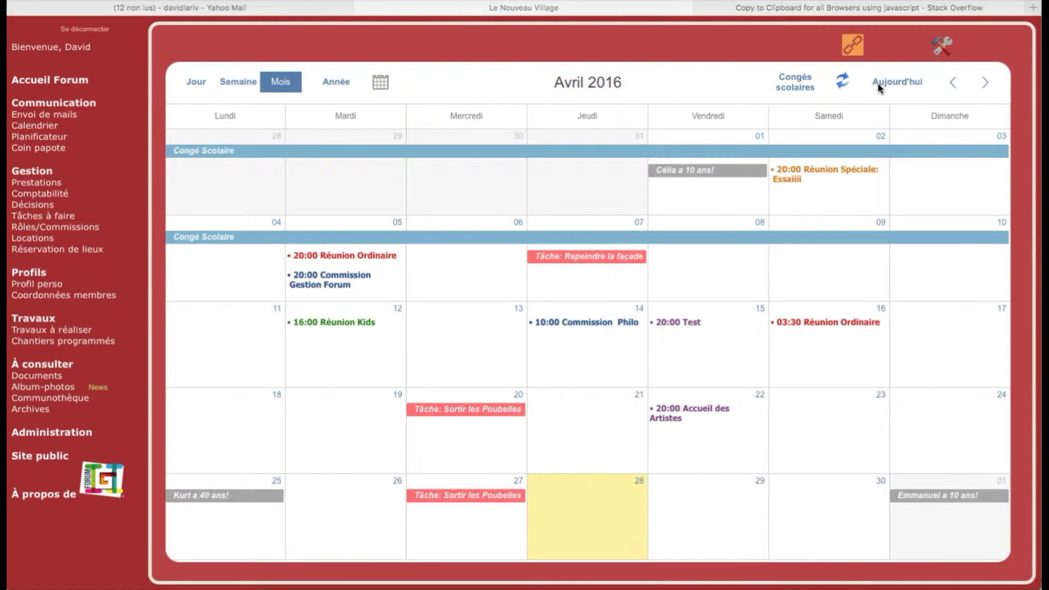
Display the forum calendar's subscription link for external calendar managers and copy the full URL
left_click(851, 45)
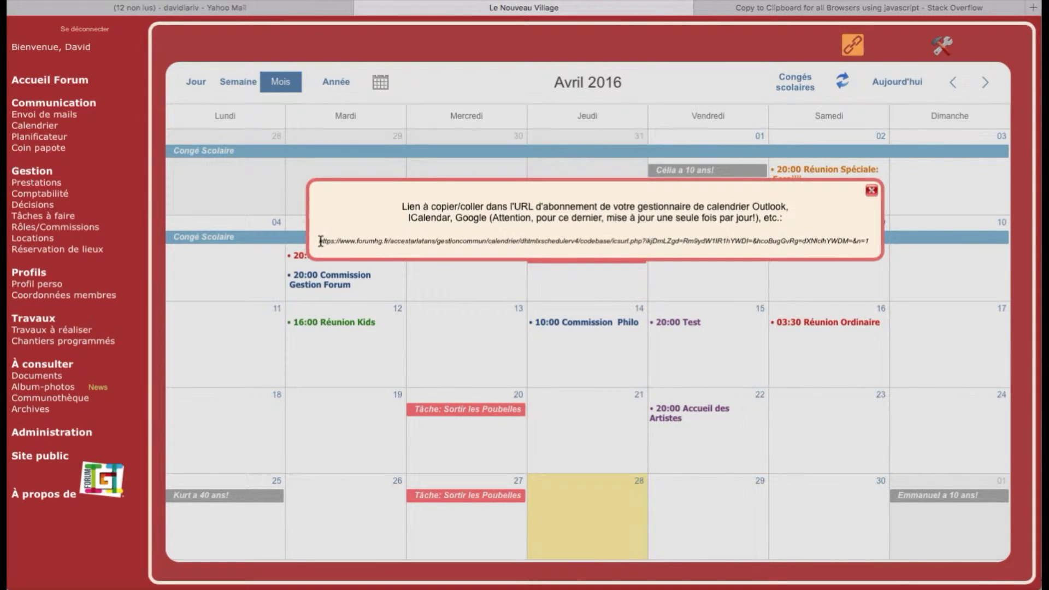
left_click_drag(319, 241, 870, 242)
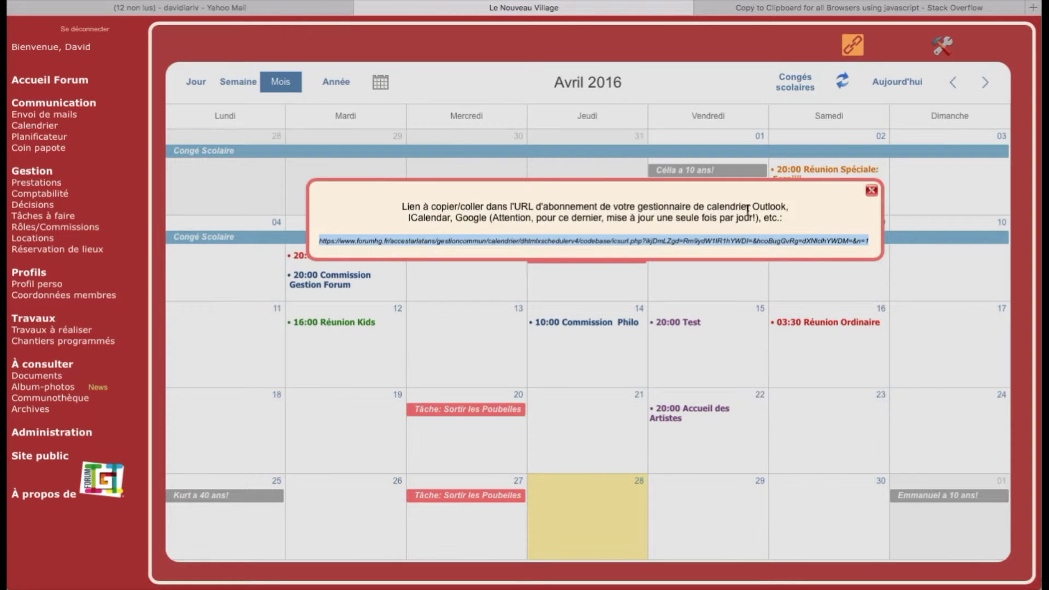
right_click(732, 241)
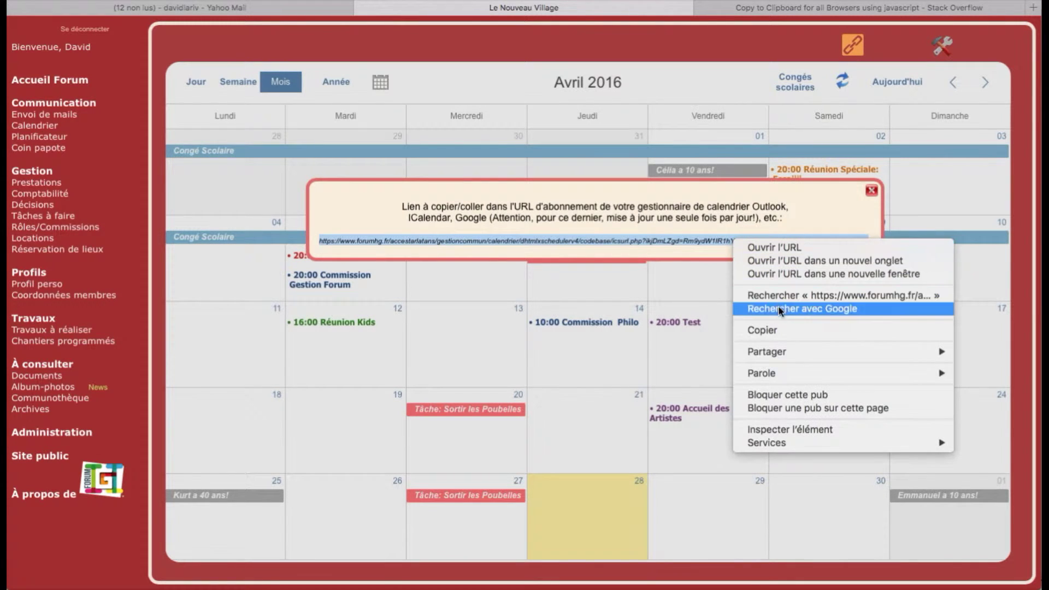
left_click(775, 329)
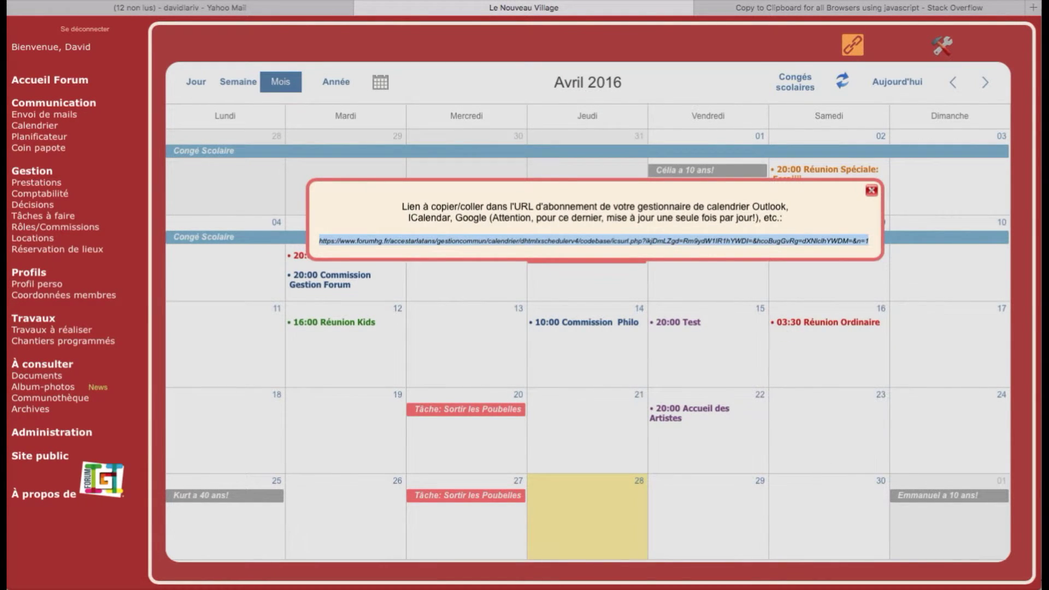
Switch to Google Agenda and add the forum calendar under the other agendas by its copied subscription URL
key("super+Tab")
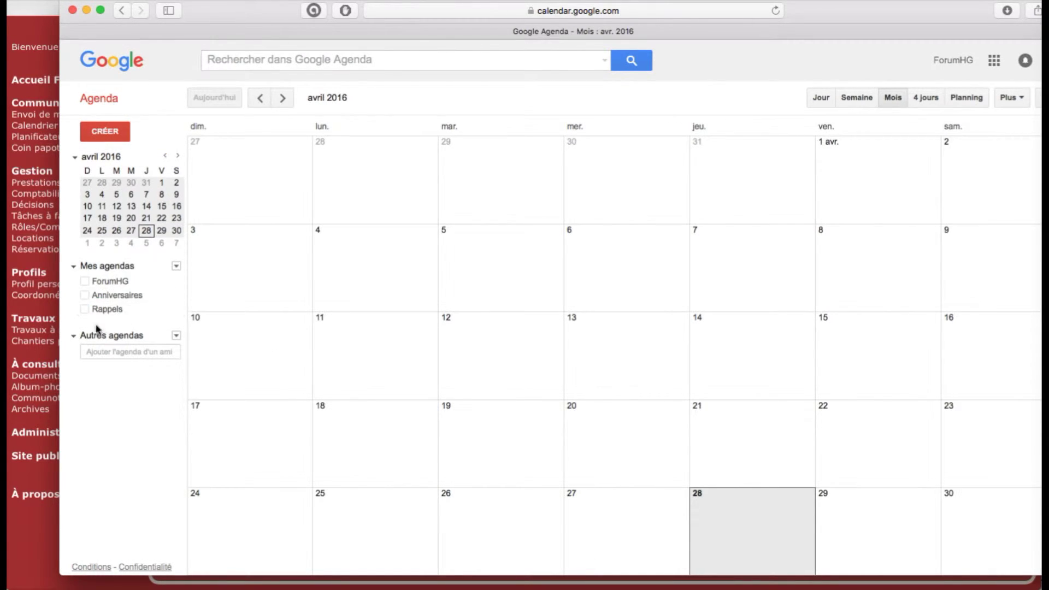
left_click(176, 335)
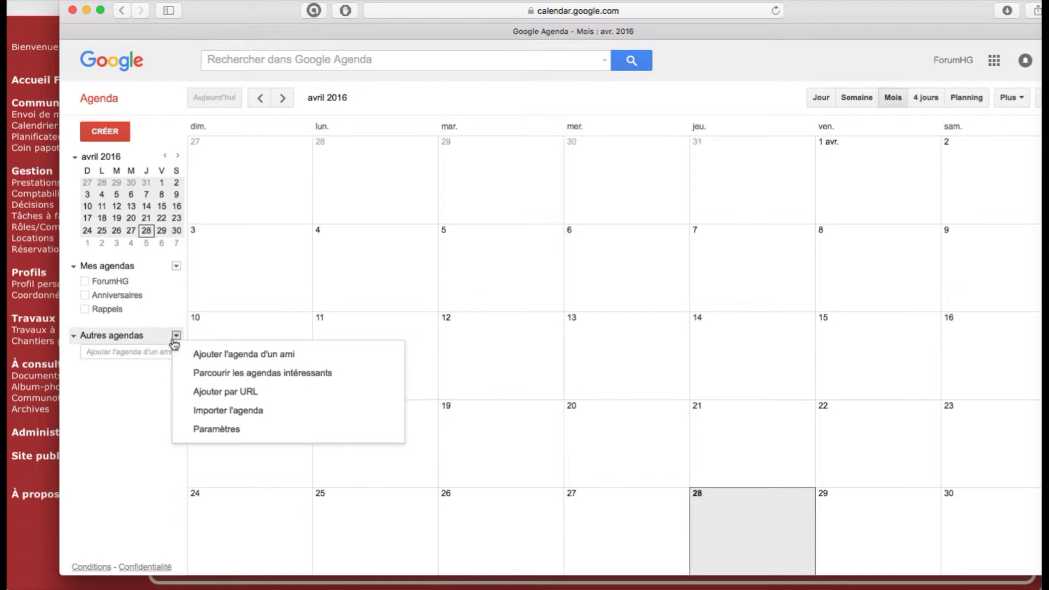
left_click(213, 392)
right_click(539, 293)
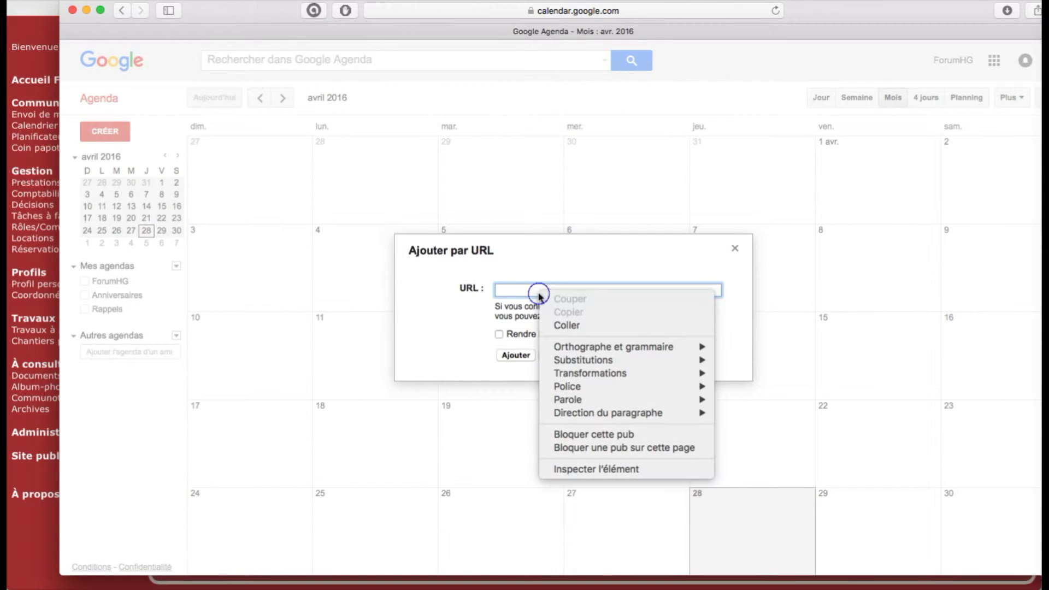
left_click(563, 325)
left_click(509, 356)
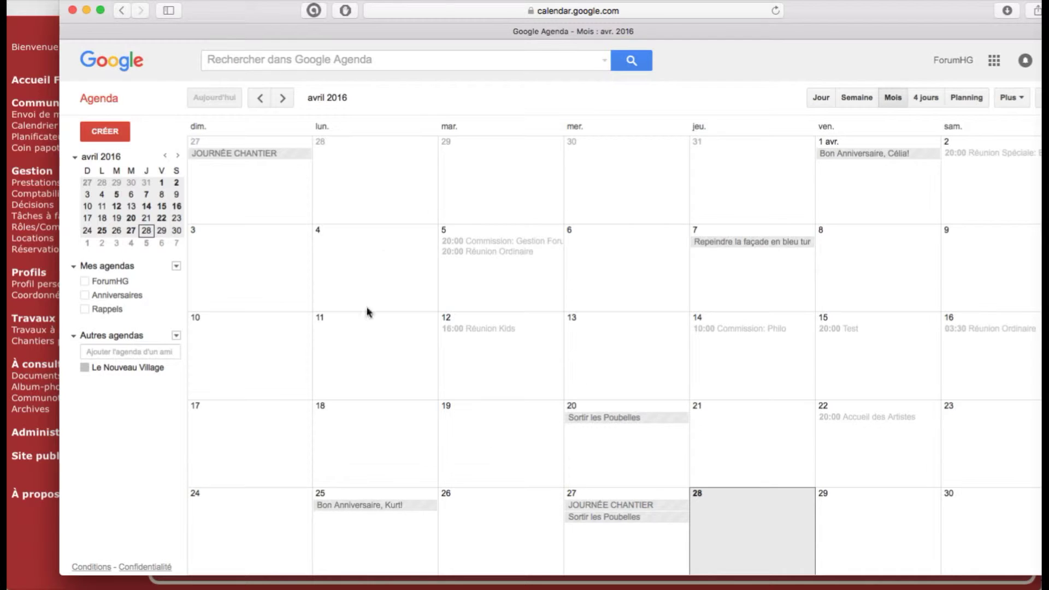
Give the Le Nouveau Village agenda the red colour, and dismiss the new event form for 19 April
left_click(85, 371)
left_click(85, 372)
left_click(176, 367)
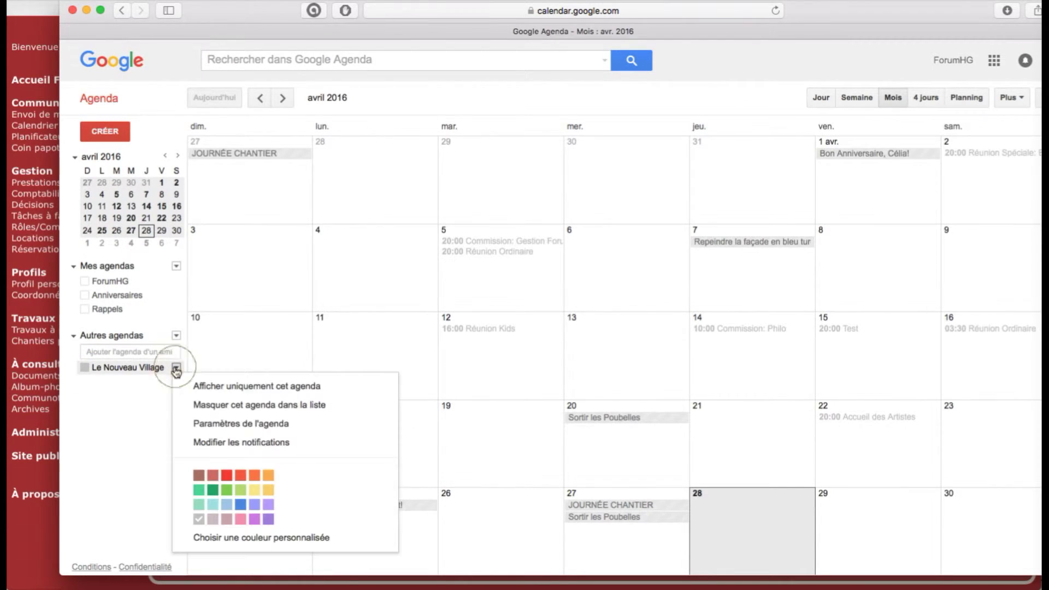
left_click(226, 475)
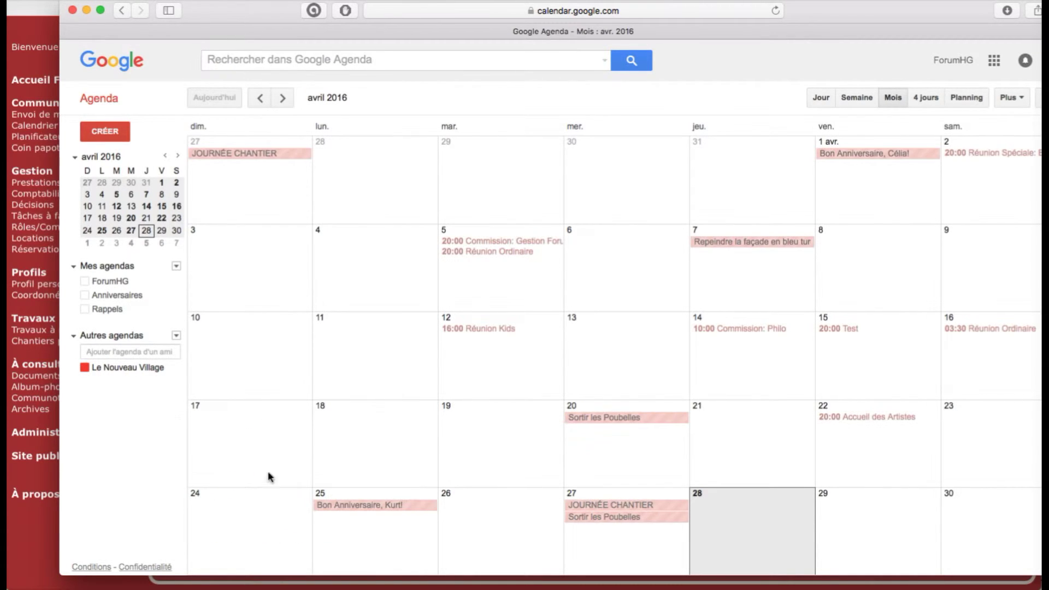
left_click(493, 466)
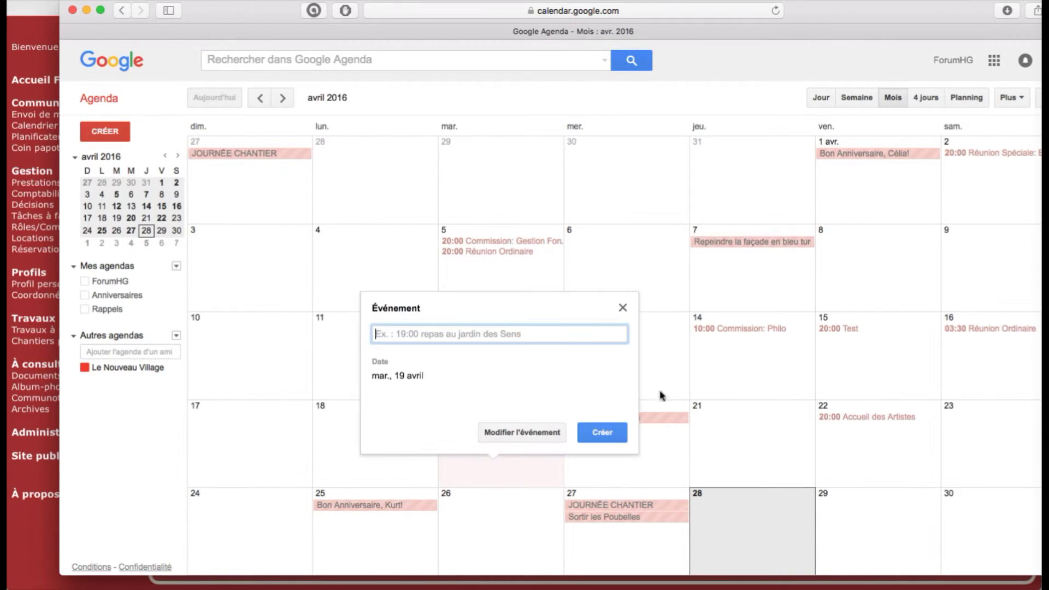
left_click(624, 307)
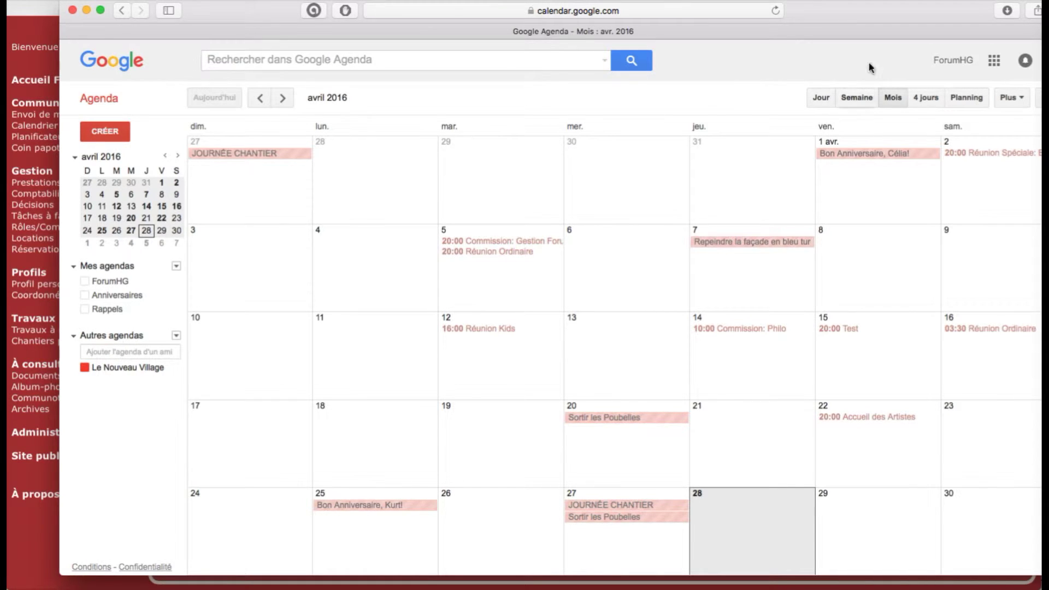
Switch to the Mac's Calendar app and create a new iCloud calendar, keeping its default name
left_click(24, 496)
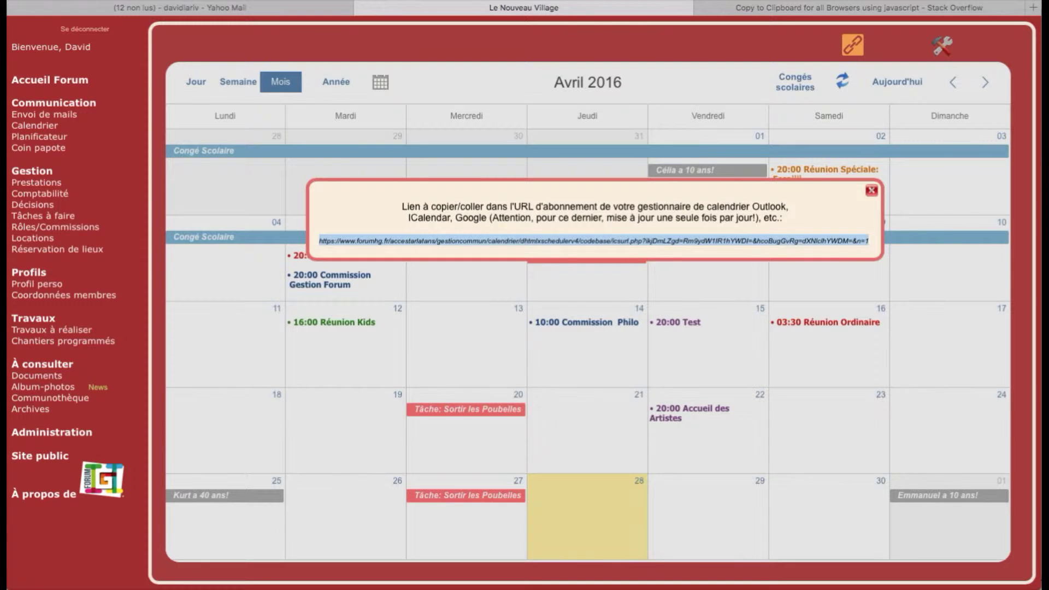
left_click(355, 579)
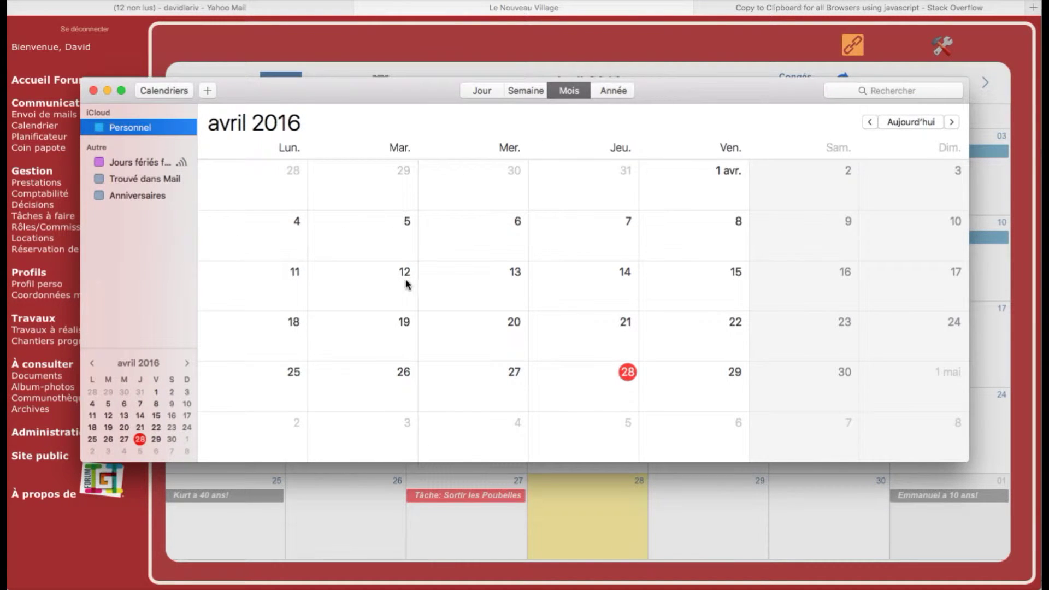
right_click(133, 216)
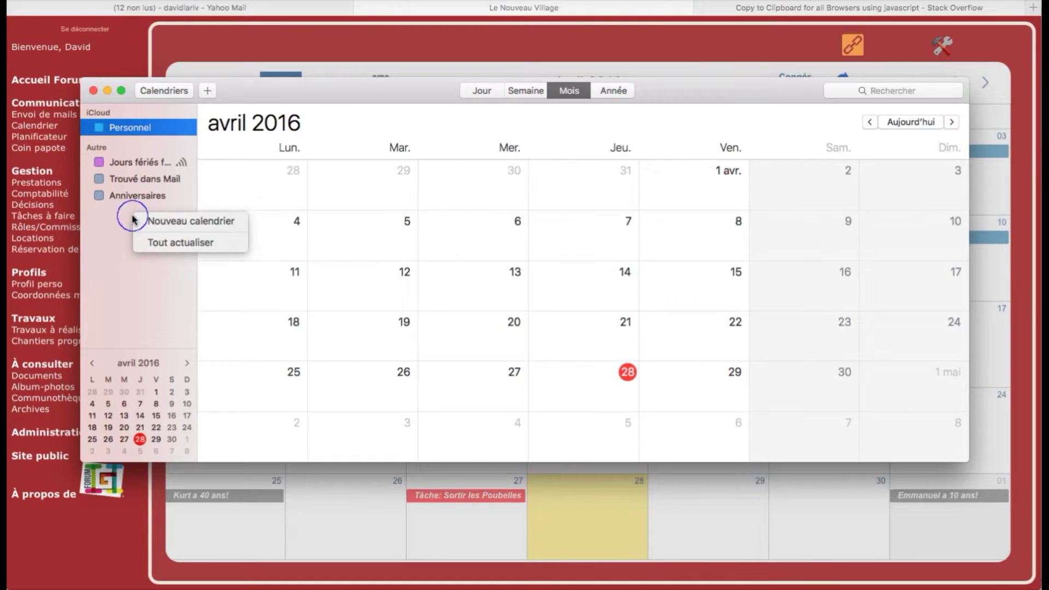
left_click(167, 222)
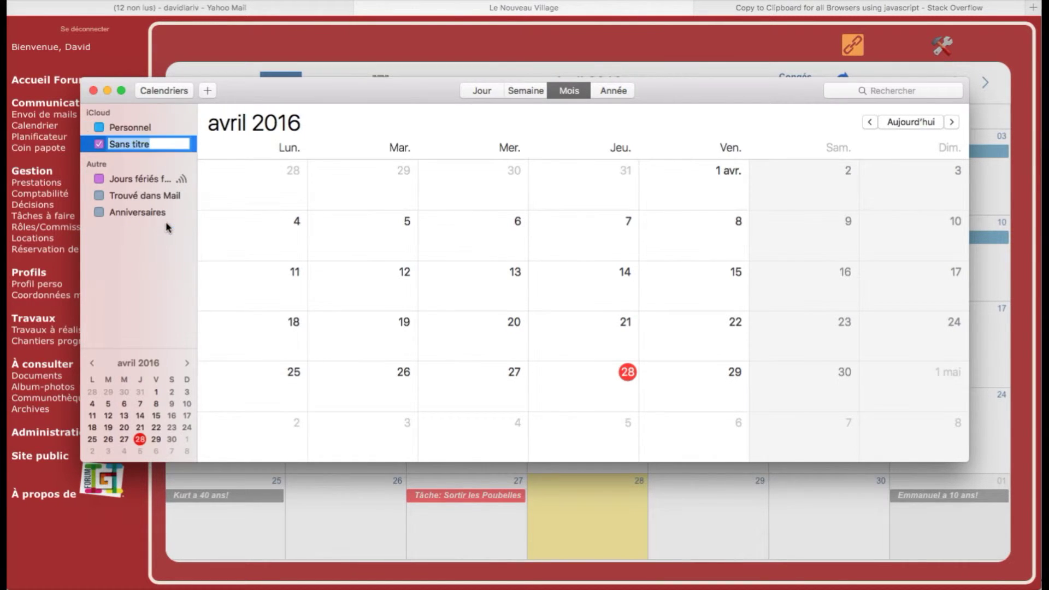
key("Return")
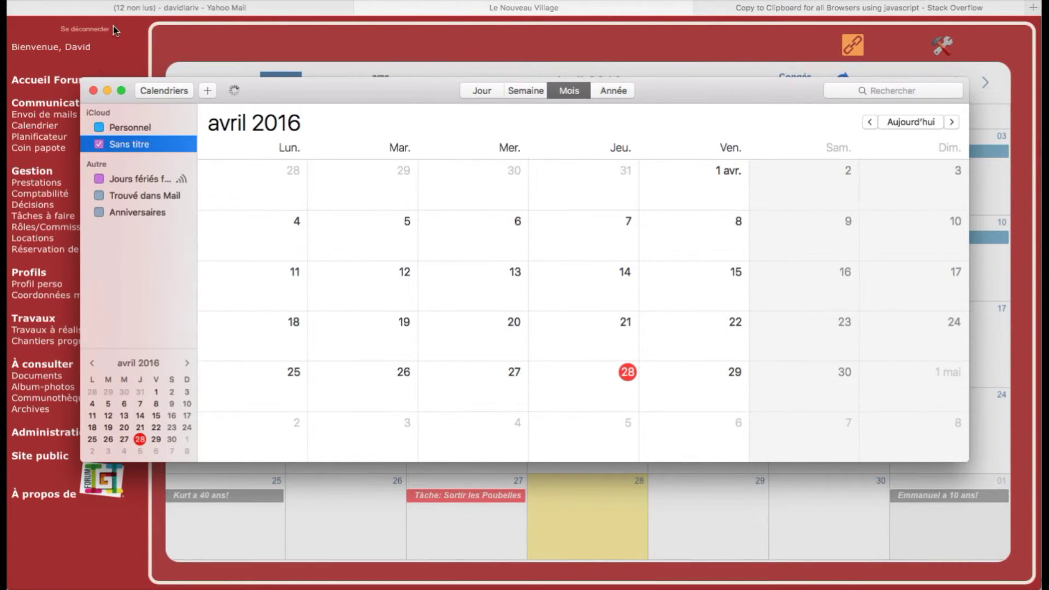
Start a new calendar subscription in the Calendar app with the forum's copied subscription URL
left_click(17, 1)
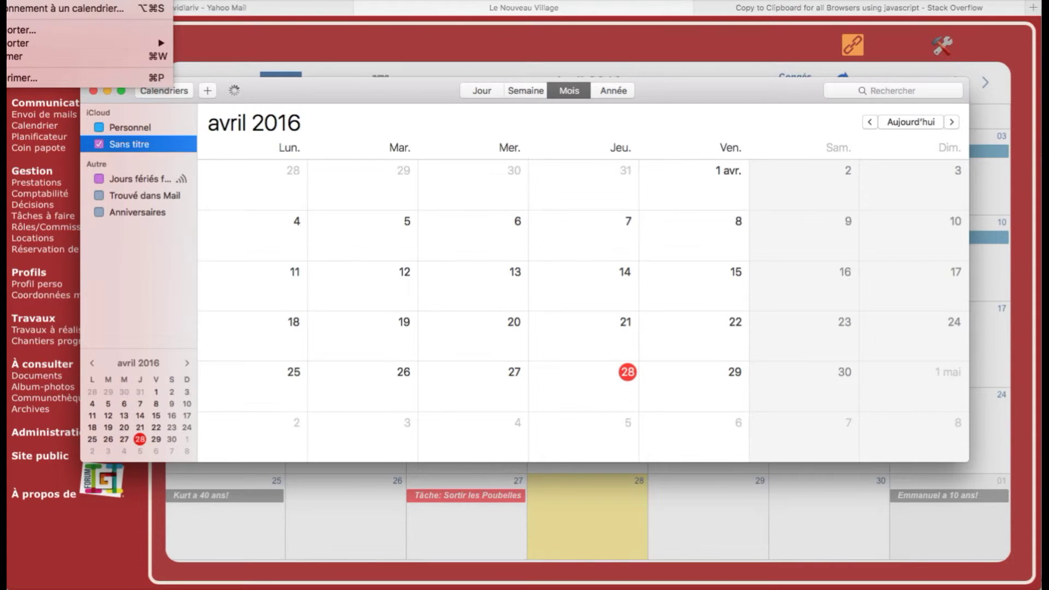
left_click(17, 7)
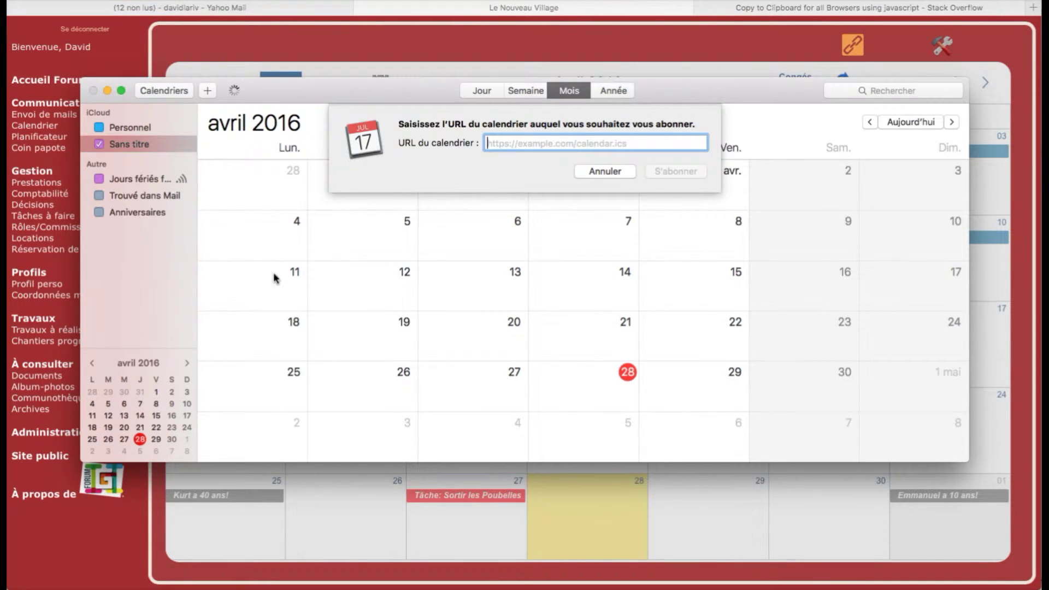
right_click(576, 143)
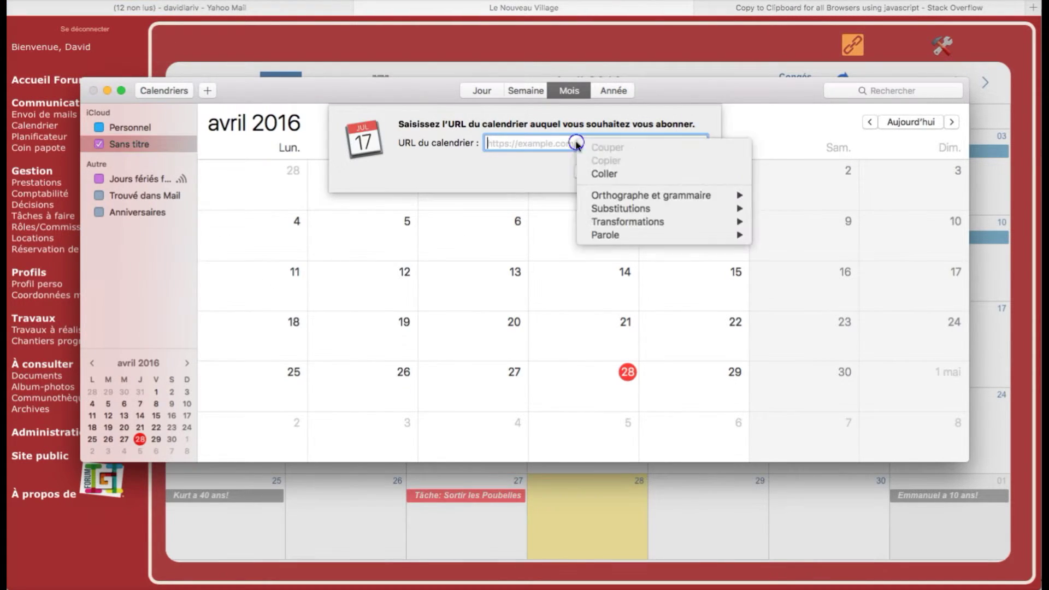
left_click(601, 173)
left_click(673, 172)
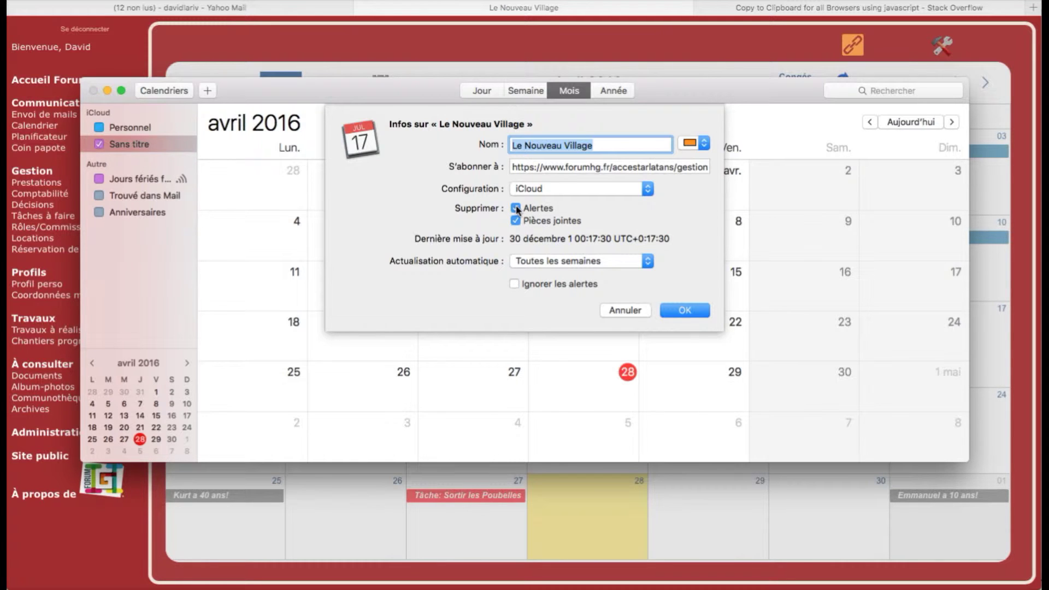
Set the Le Nouveau Village subscription to refresh automatically every 5 minutes, accept it, and close the Calendar window
left_click(571, 264)
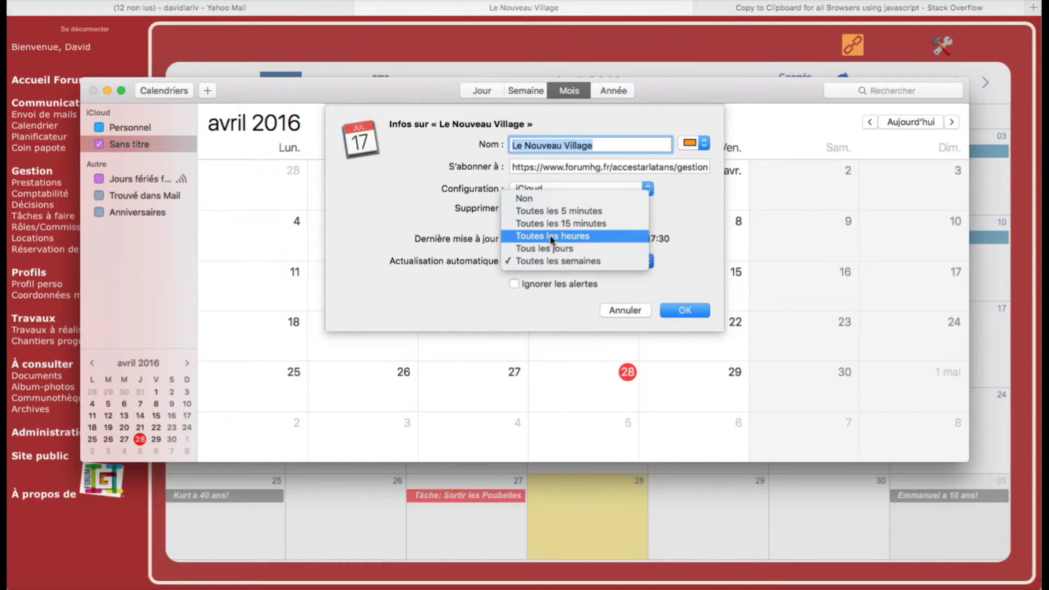
left_click(552, 212)
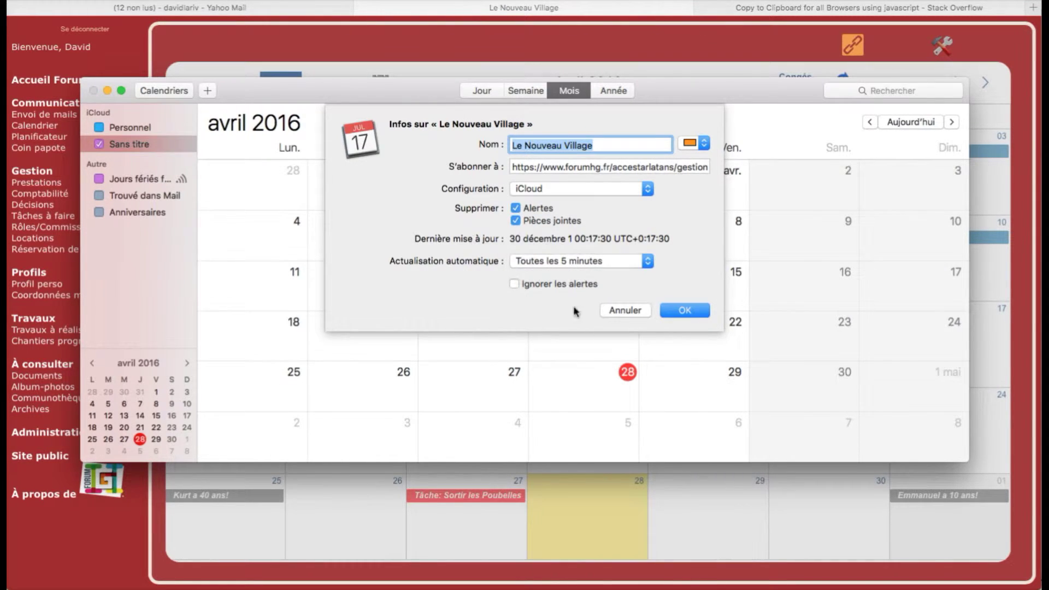
left_click(685, 310)
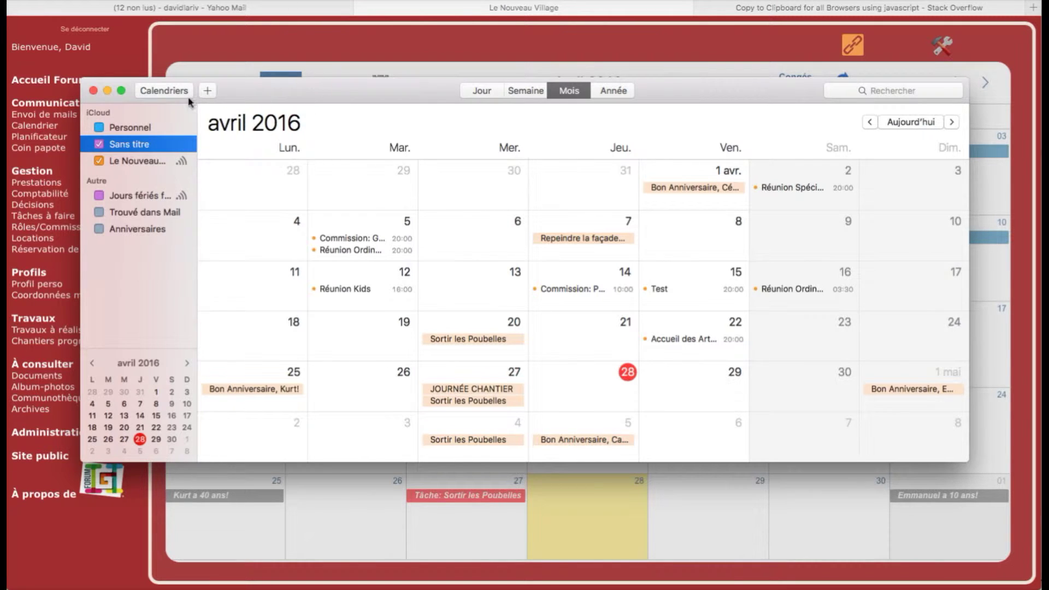
left_click(93, 90)
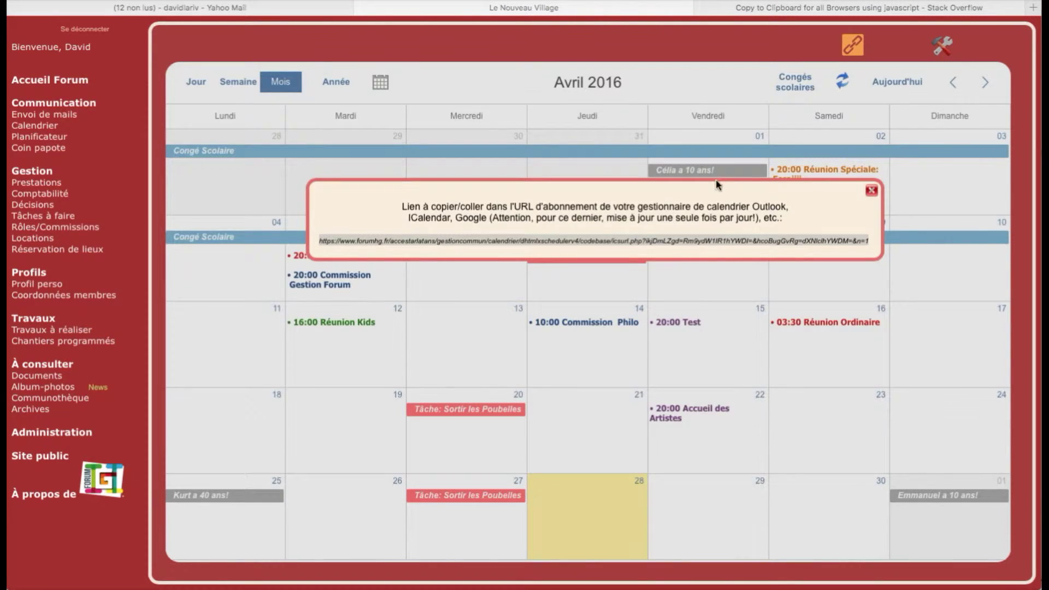
Close the forum's subscription link message and open the Planificateur page with the current plannings
left_click(872, 192)
left_click(872, 193)
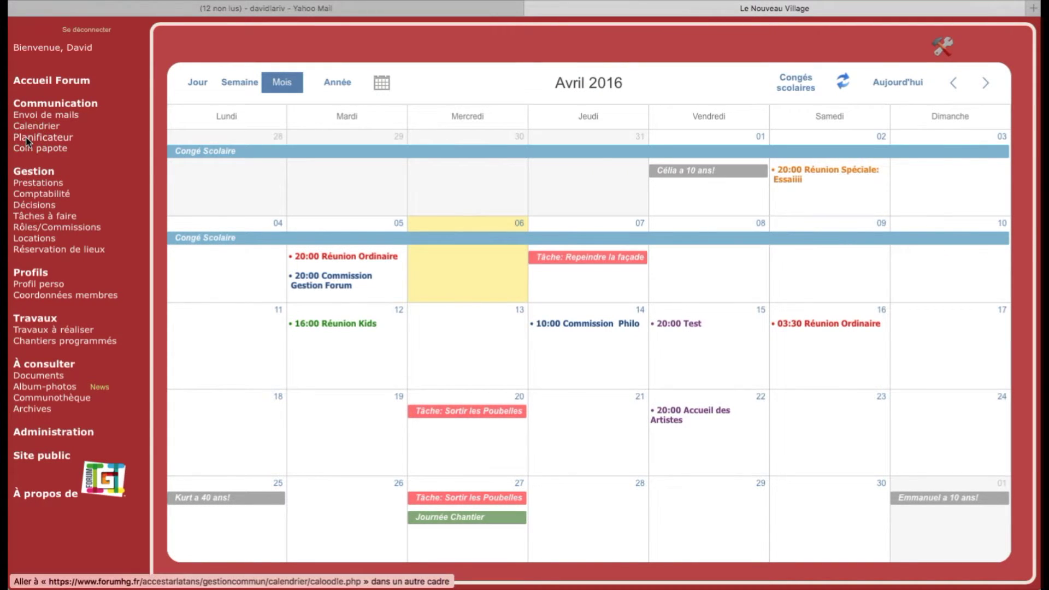
left_click(32, 138)
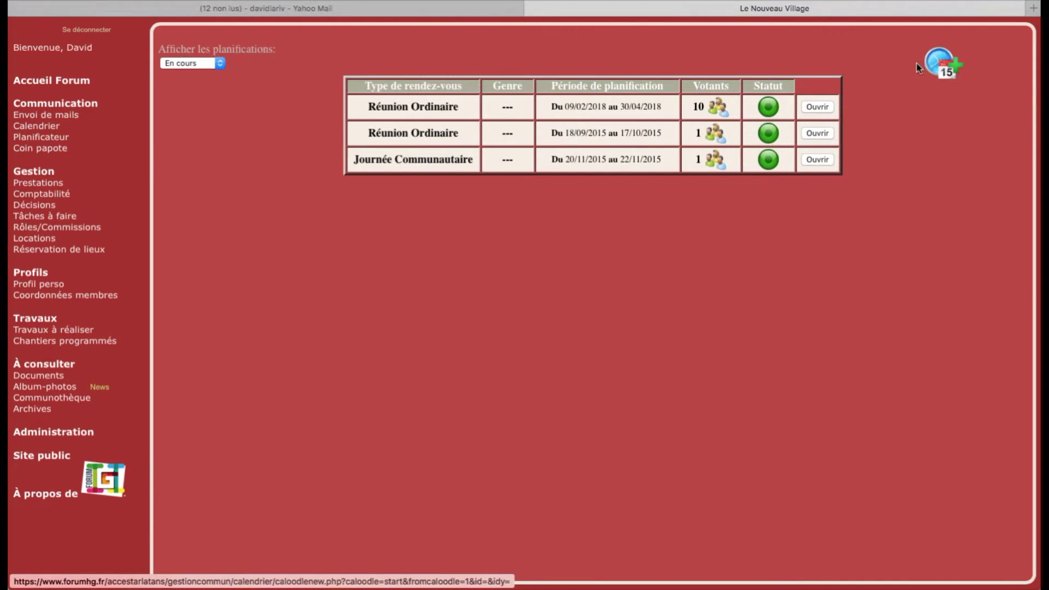
Start a new event planning with 13, 14, 15 and 16 April 2016 as the proposed dates
left_click(938, 67)
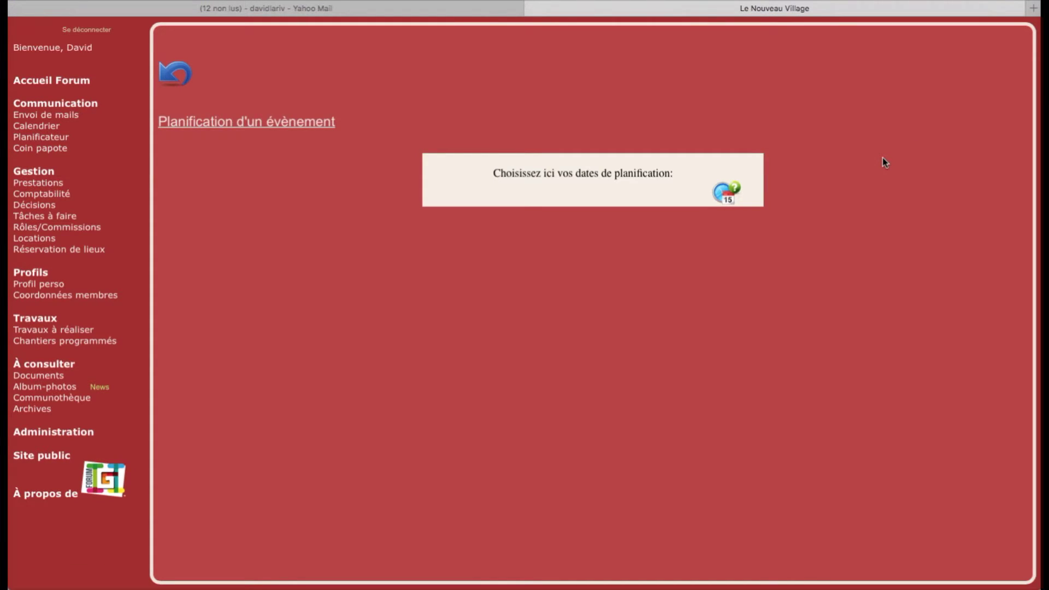
left_click(730, 194)
left_click(731, 188)
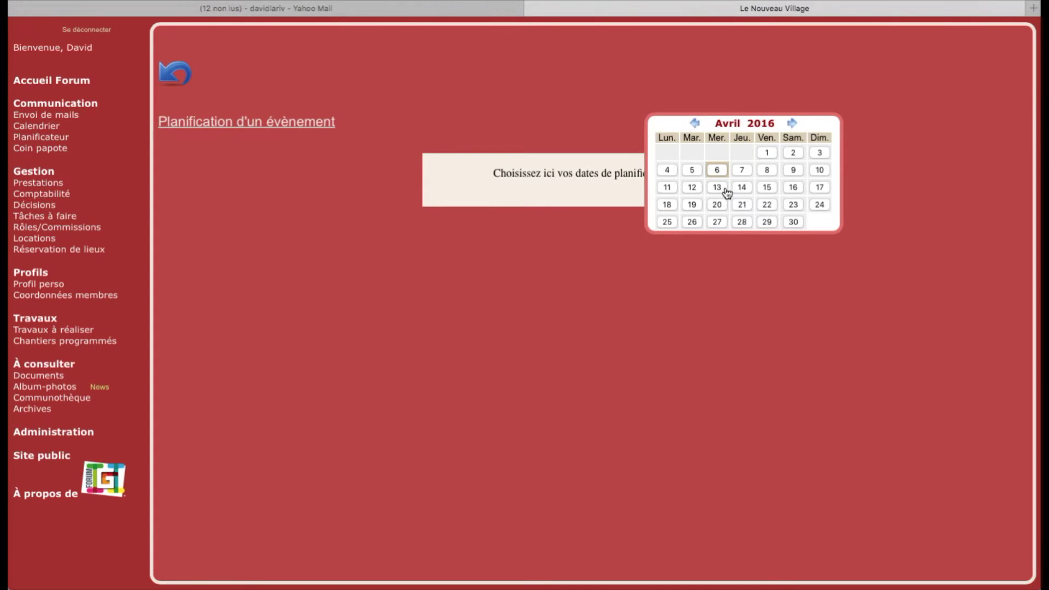
left_click(718, 188)
left_click(739, 188)
left_click(766, 189)
left_click(793, 187)
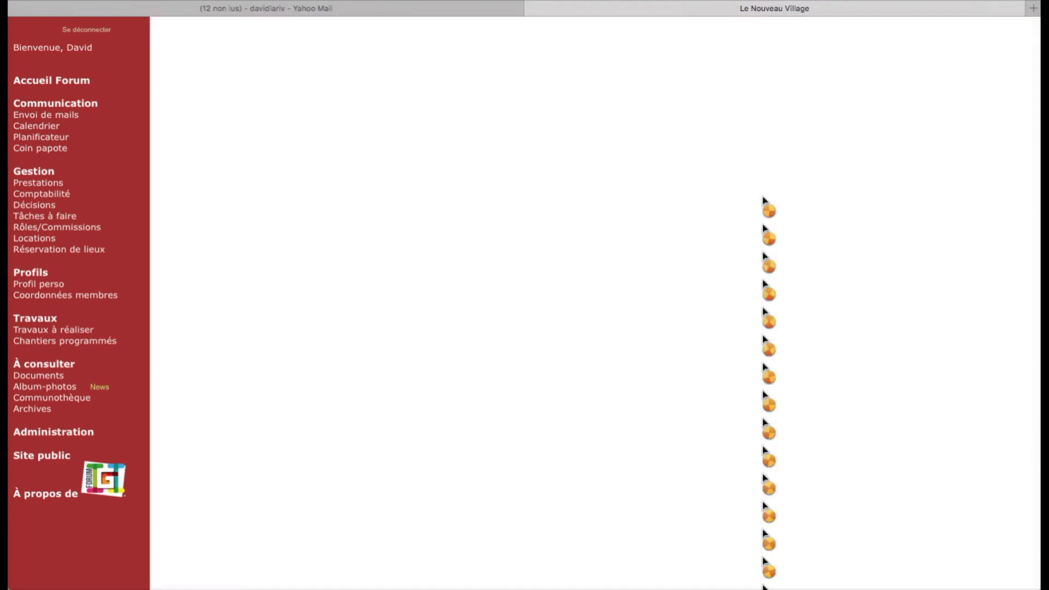
left_click(621, 158)
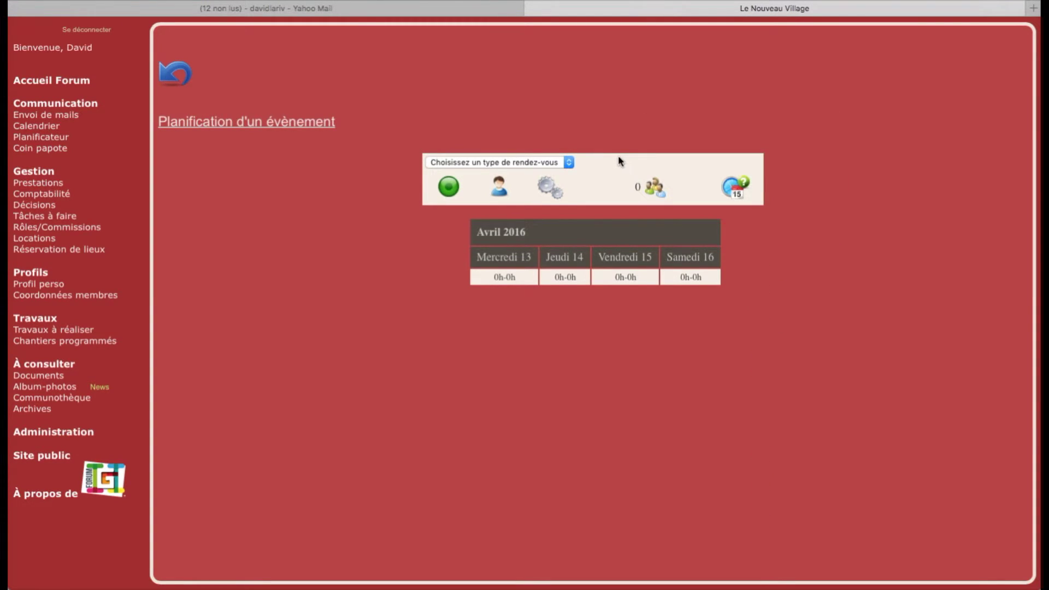
Set the new planning's meeting type to Commission and choose the Aménagements Extérieurs commission
left_click(569, 160)
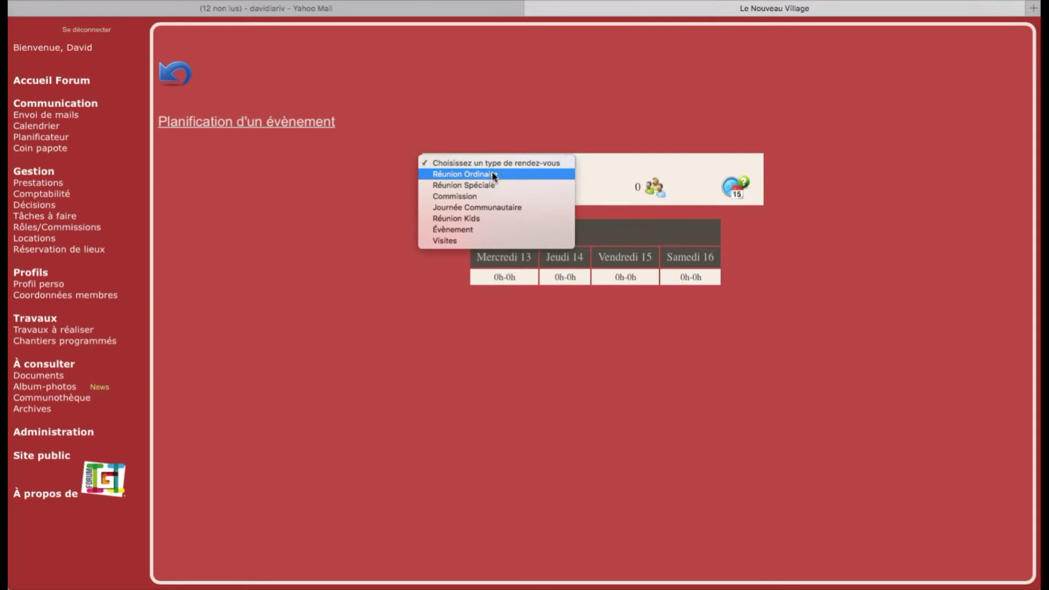
left_click(472, 197)
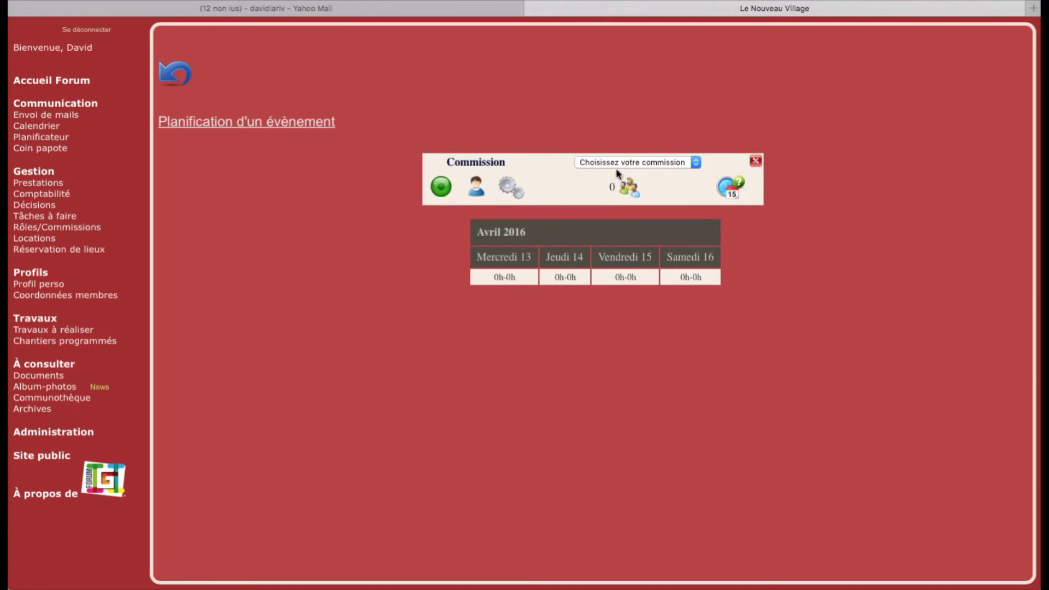
left_click(620, 164)
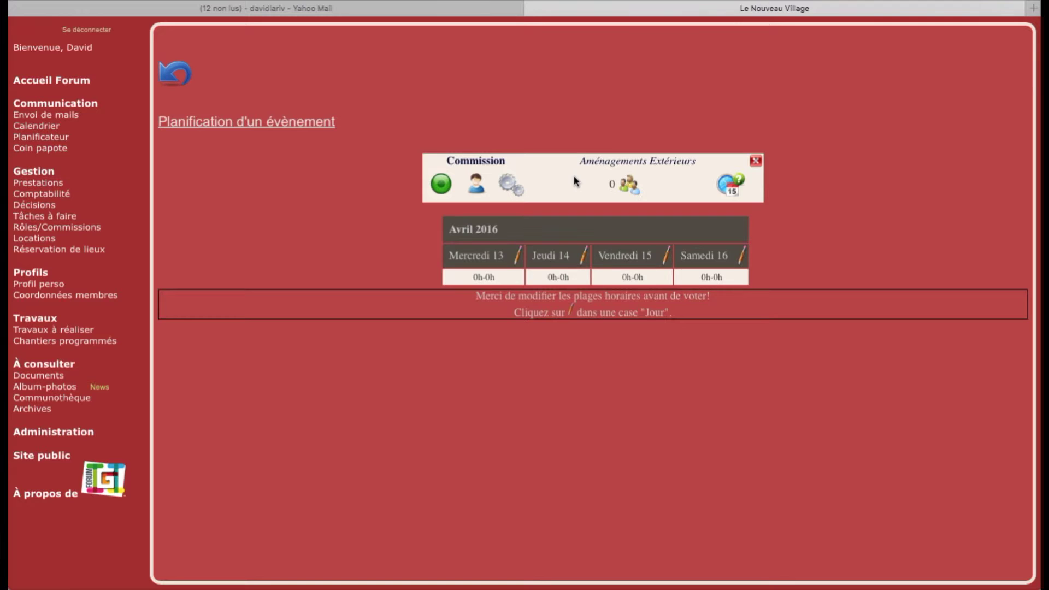
left_click(439, 187)
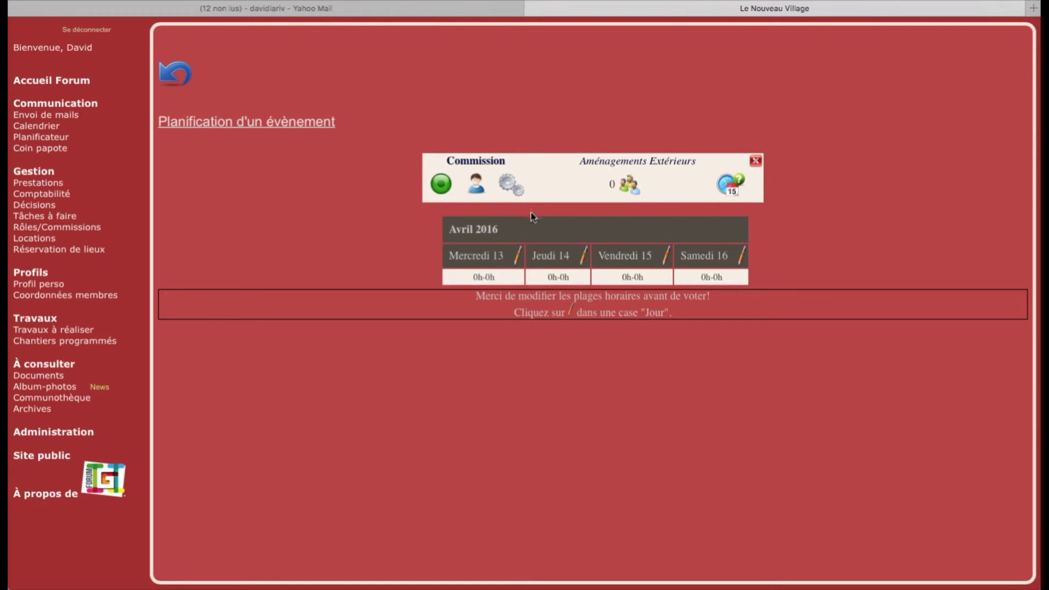
Set the time slot of Wednesday 13 April to 20h–22h and validate it
left_click(519, 256)
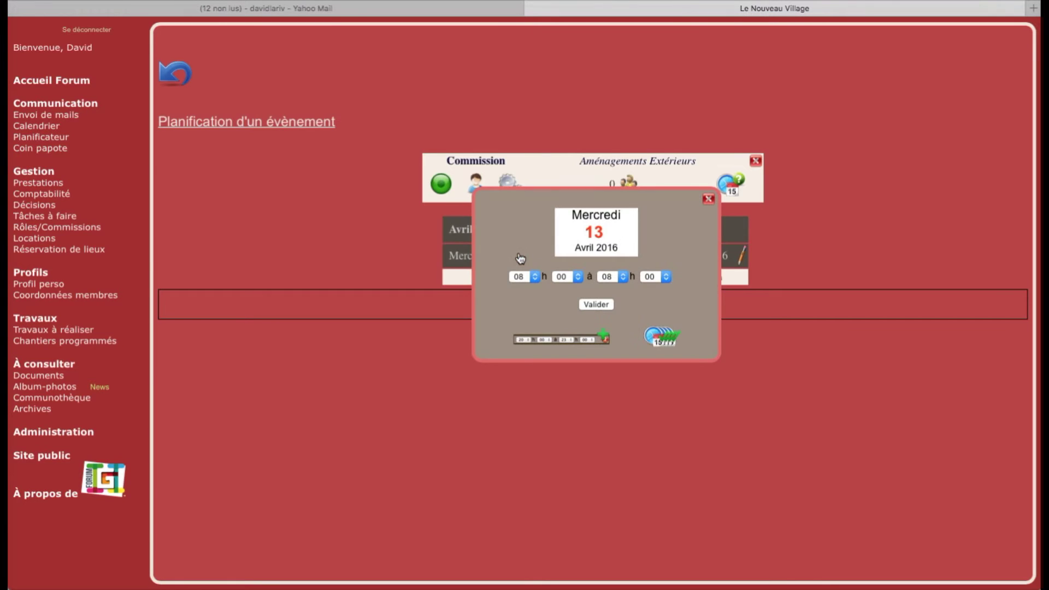
left_click(533, 277)
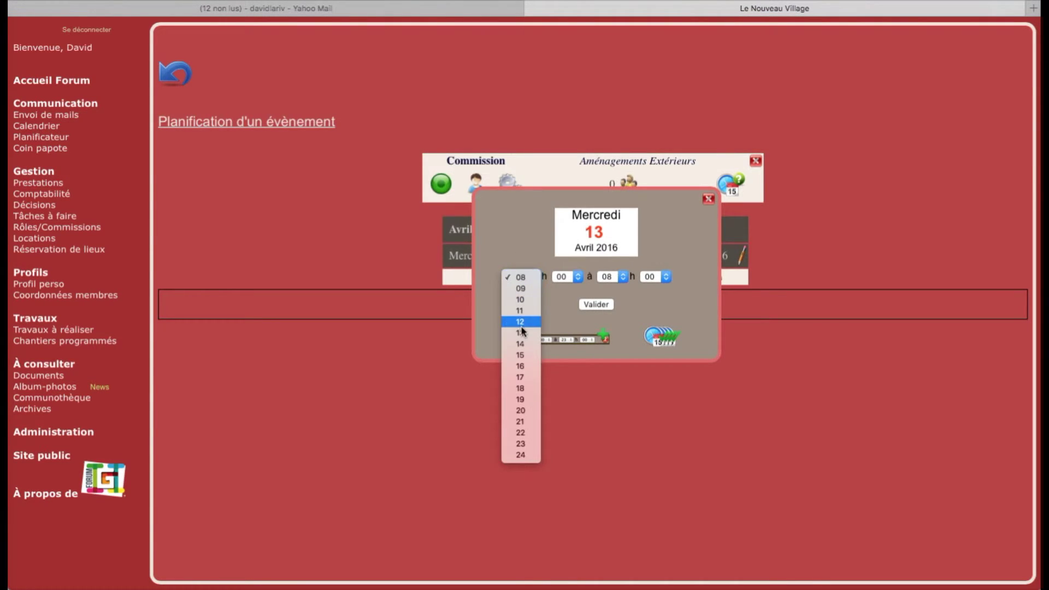
left_click(520, 411)
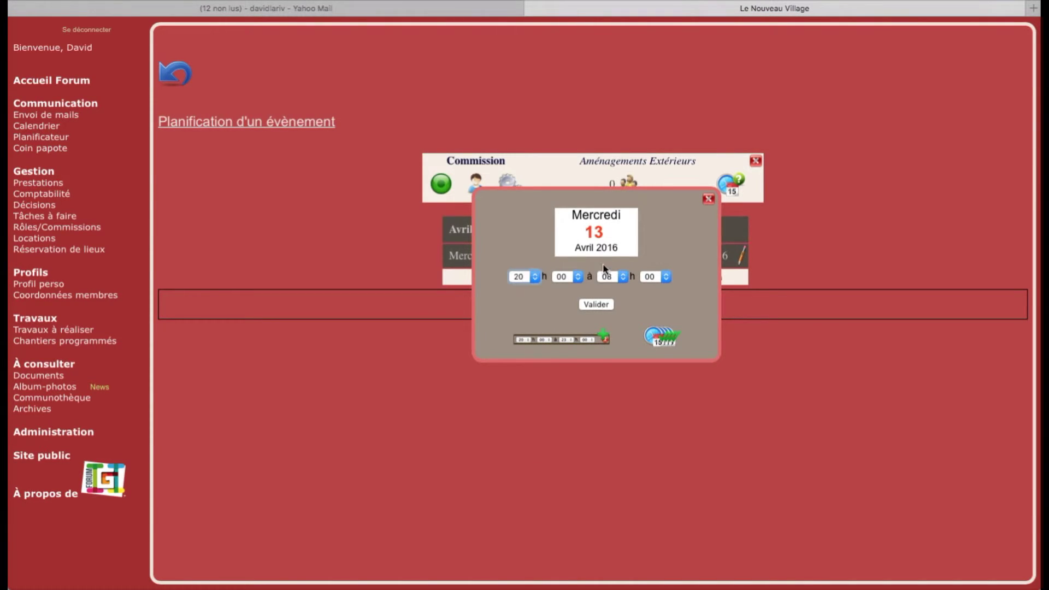
left_click(605, 278)
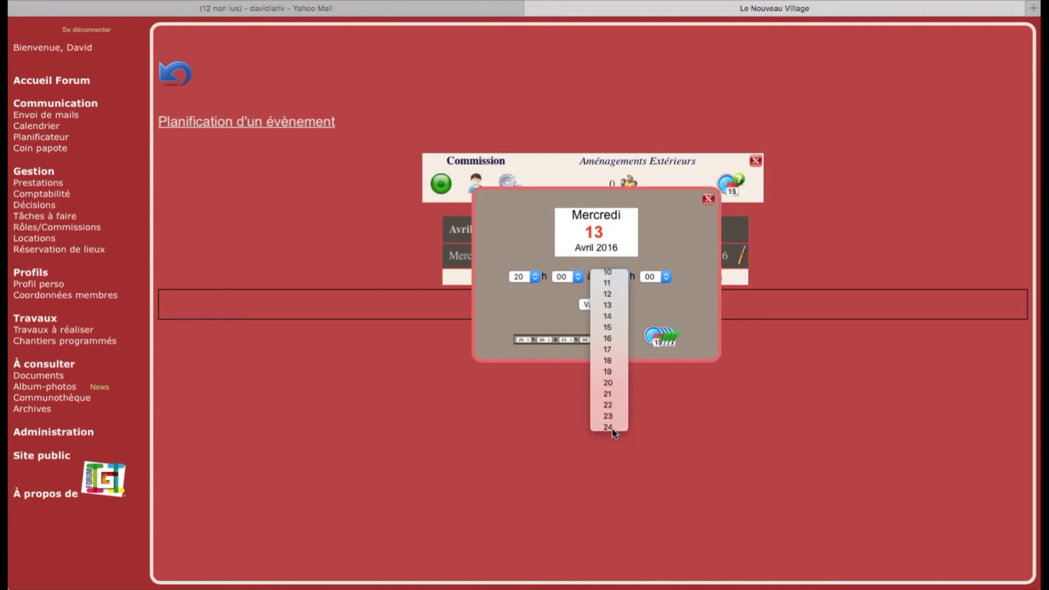
left_click(611, 431)
left_click(597, 306)
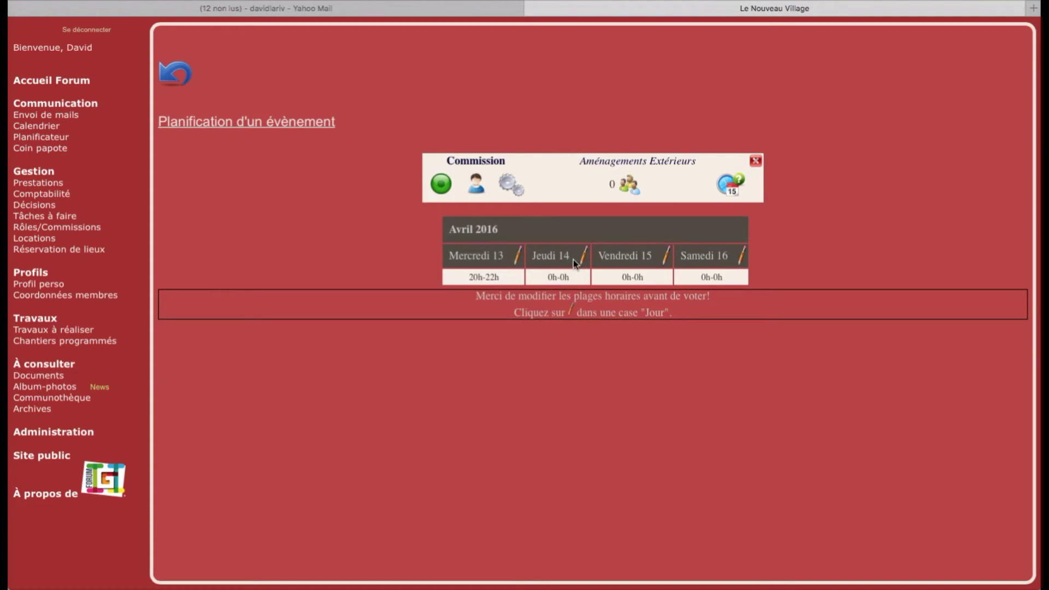
Set the Thursday 14 April time slot to 16h–21h and apply it to all the proposed dates
left_click(583, 256)
left_click(533, 277)
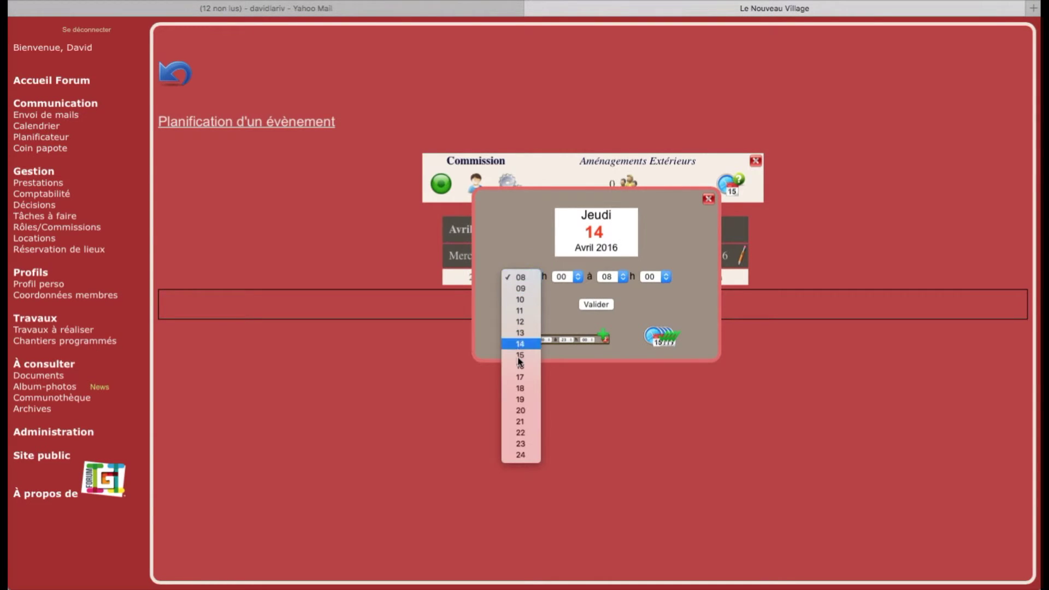
left_click(518, 366)
left_click(622, 277)
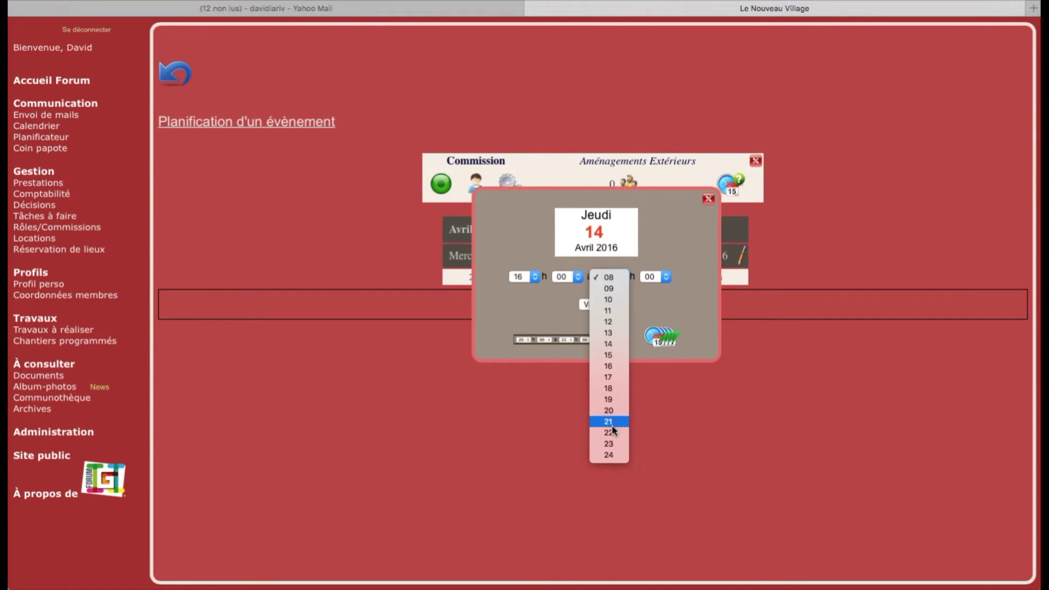
left_click(612, 423)
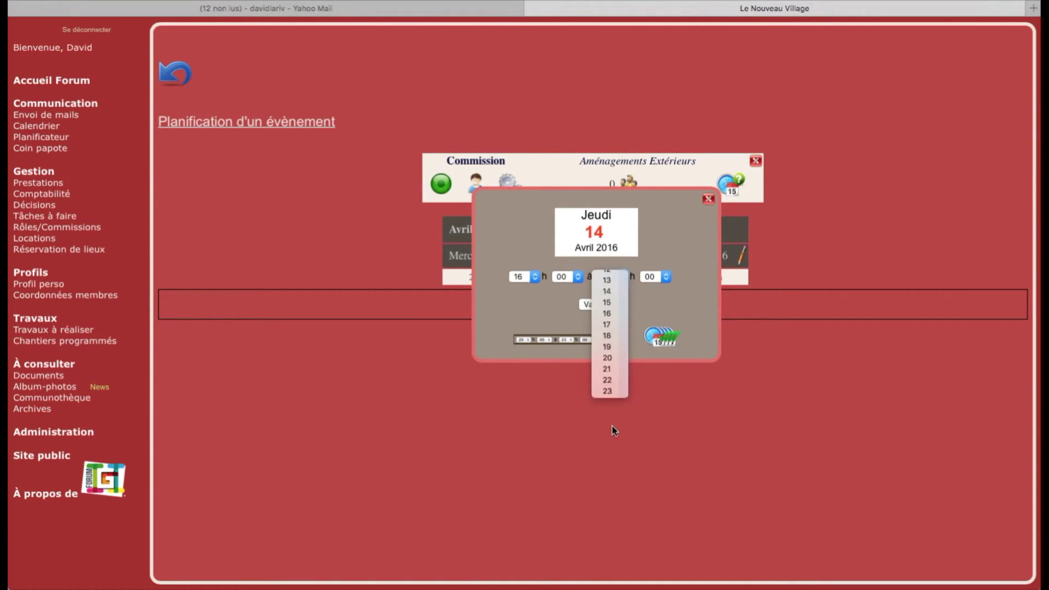
left_click(662, 338)
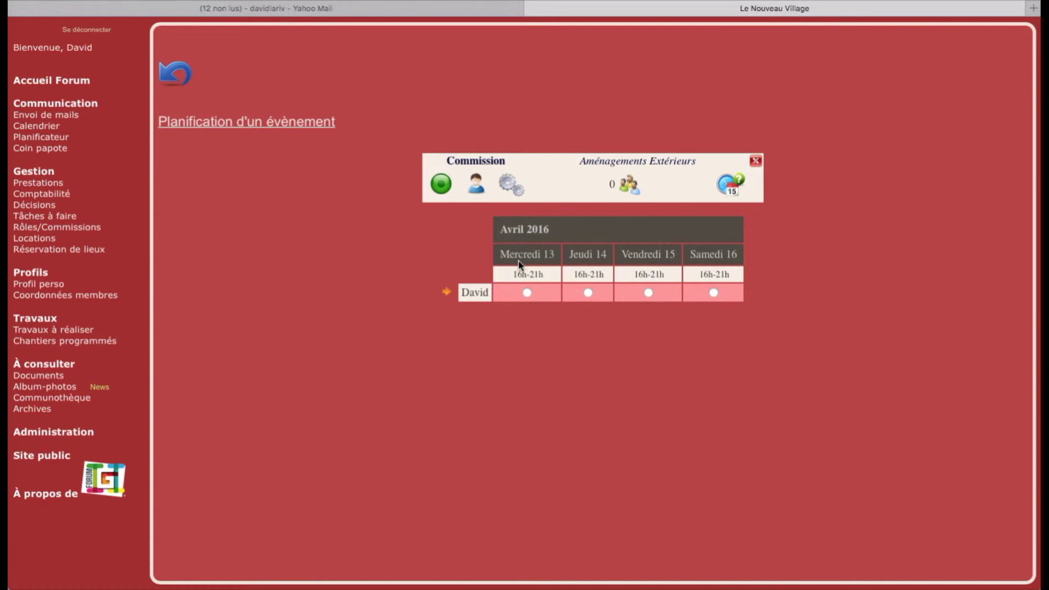
Vote for Thursday 14 and Friday 15 April in the commission planning and place the cursor in the empty comment field
left_click(587, 292)
left_click(648, 293)
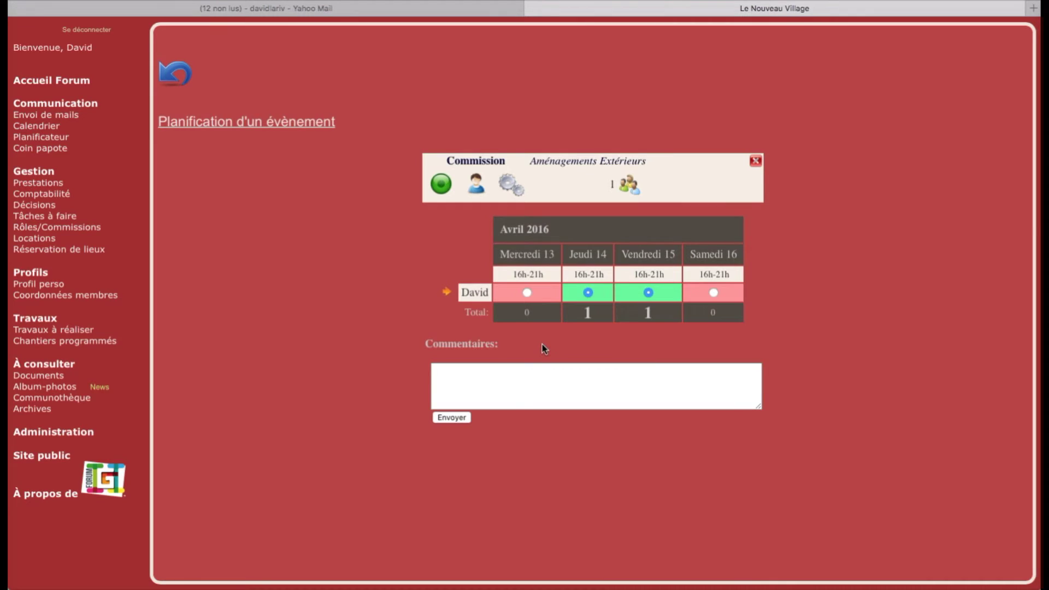
left_click(481, 384)
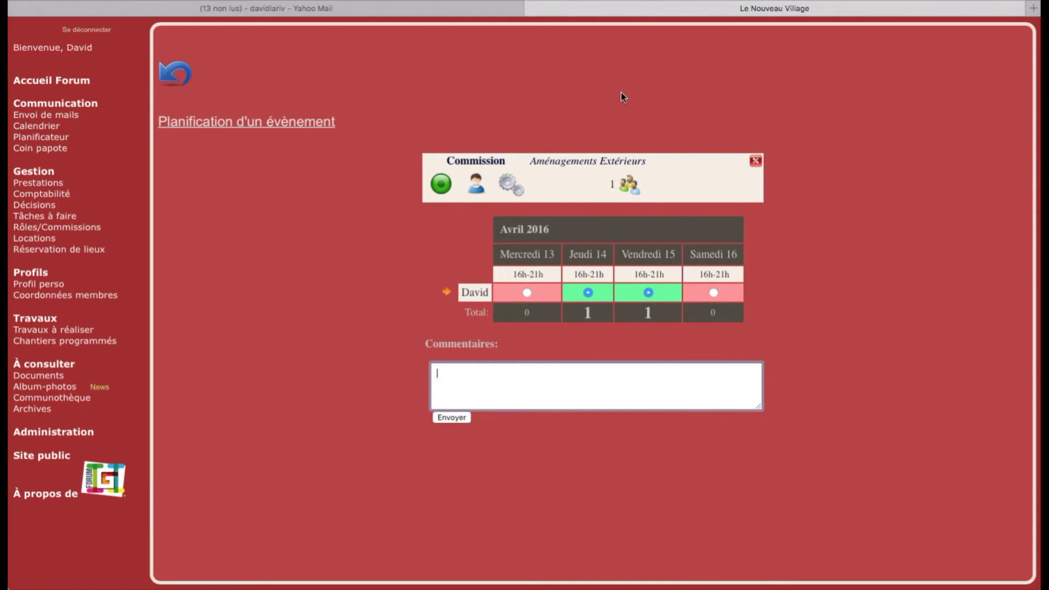
Switch to Yahoo Mail and open the "Nouvelle planification dans ForumHg!" notification to examine its direct link to the planning
left_click(442, 12)
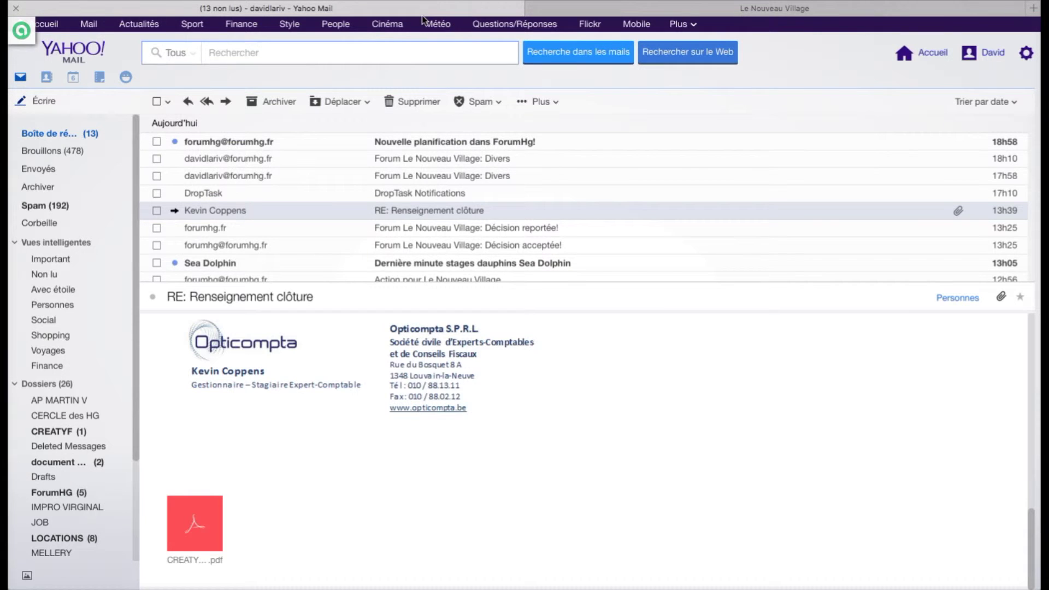
left_click(422, 143)
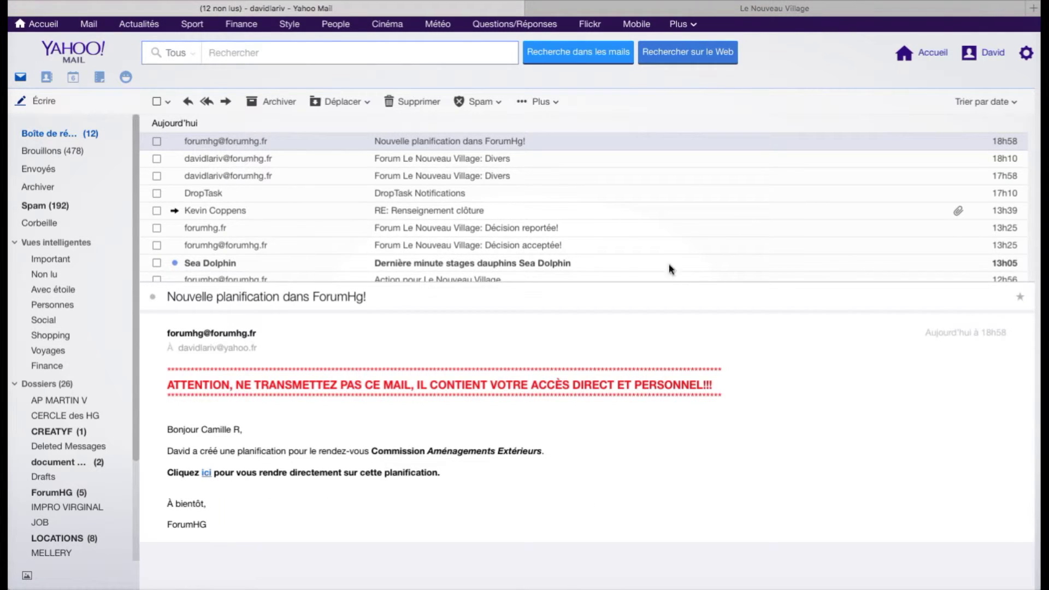
Return to the forum and delete the Commission Aménagements Extérieurs planning, confirming the removal
left_click(662, 8)
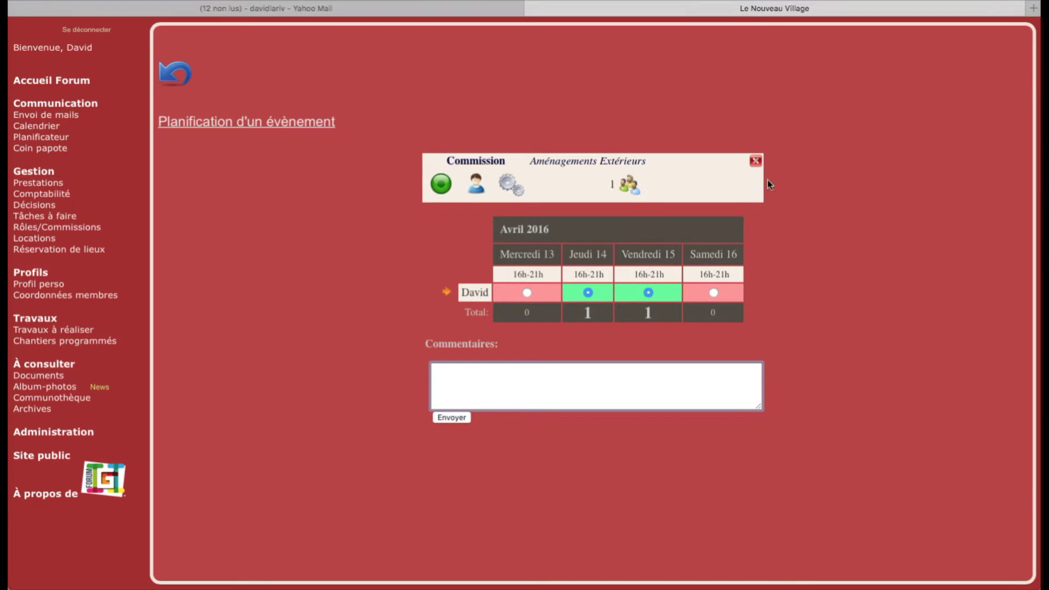
left_click(756, 163)
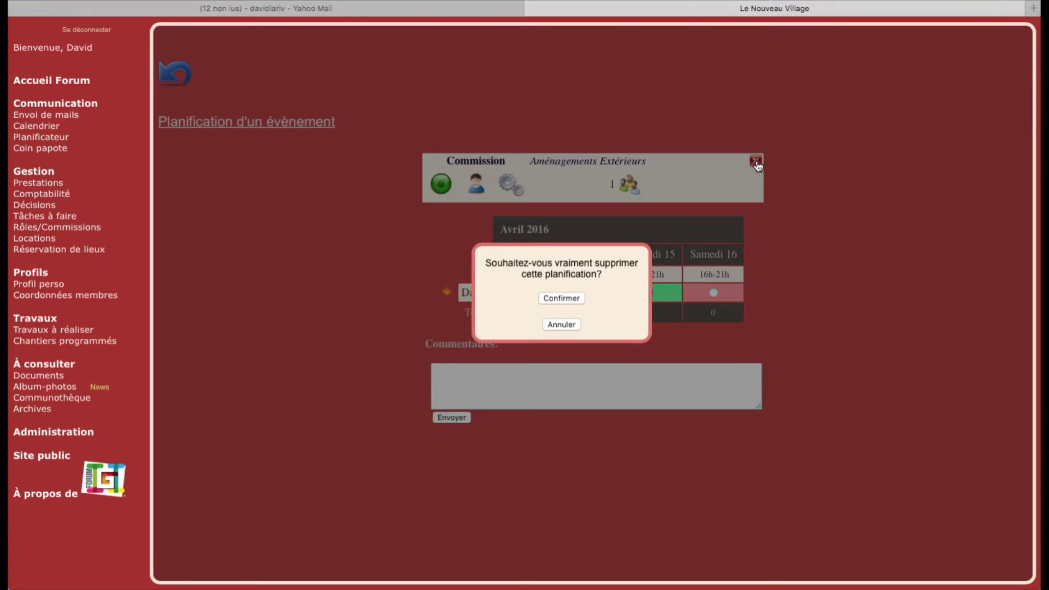
left_click(564, 298)
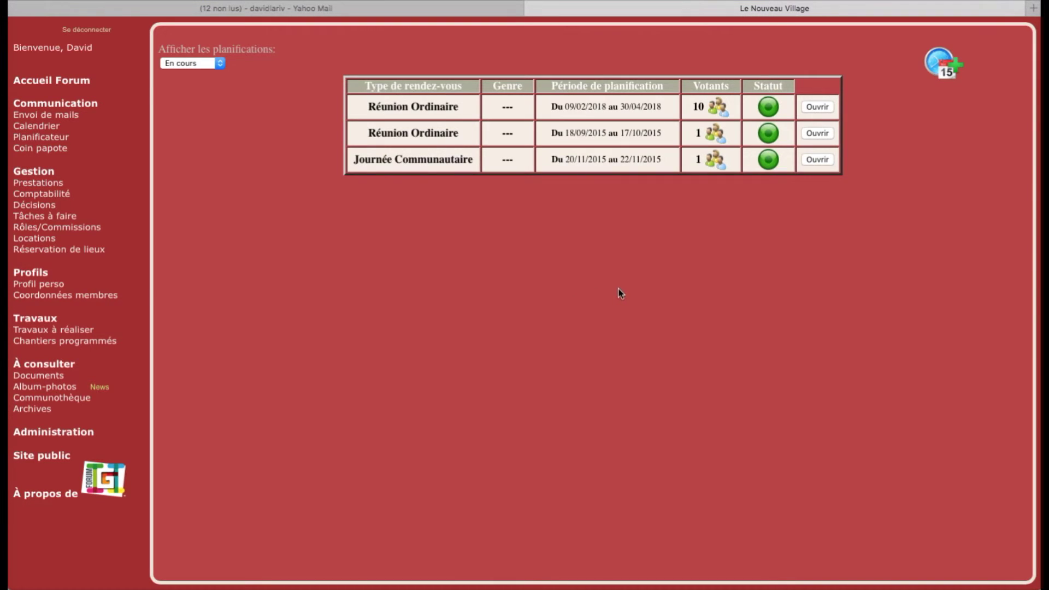
Open the Réunion Ordinaire planning for 09/02/2018 to 30/04/2018 and display its votes by dwelling instead of by person
left_click(815, 108)
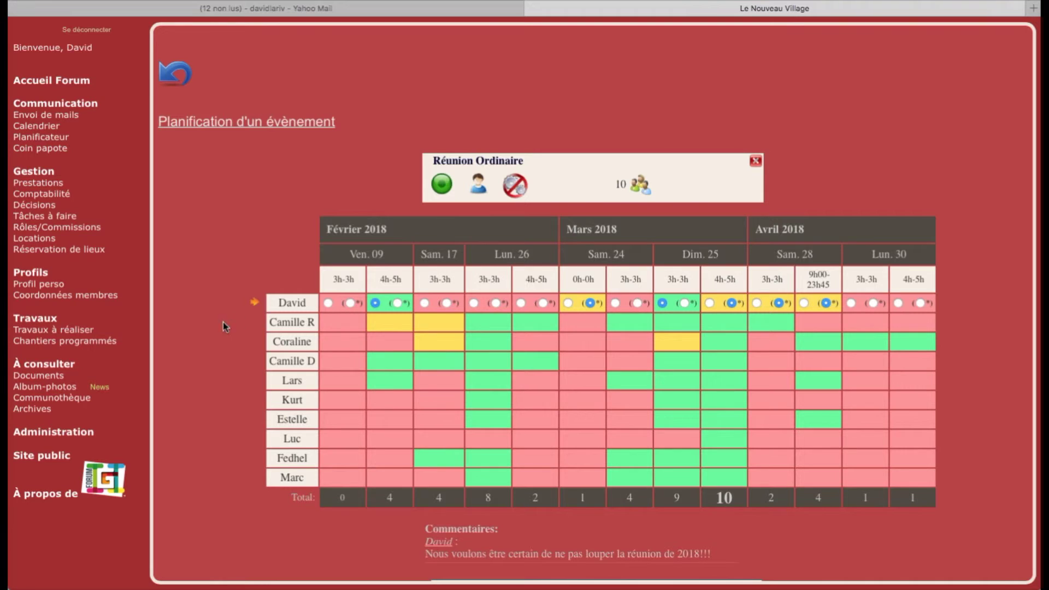
left_click(440, 191)
left_click(478, 187)
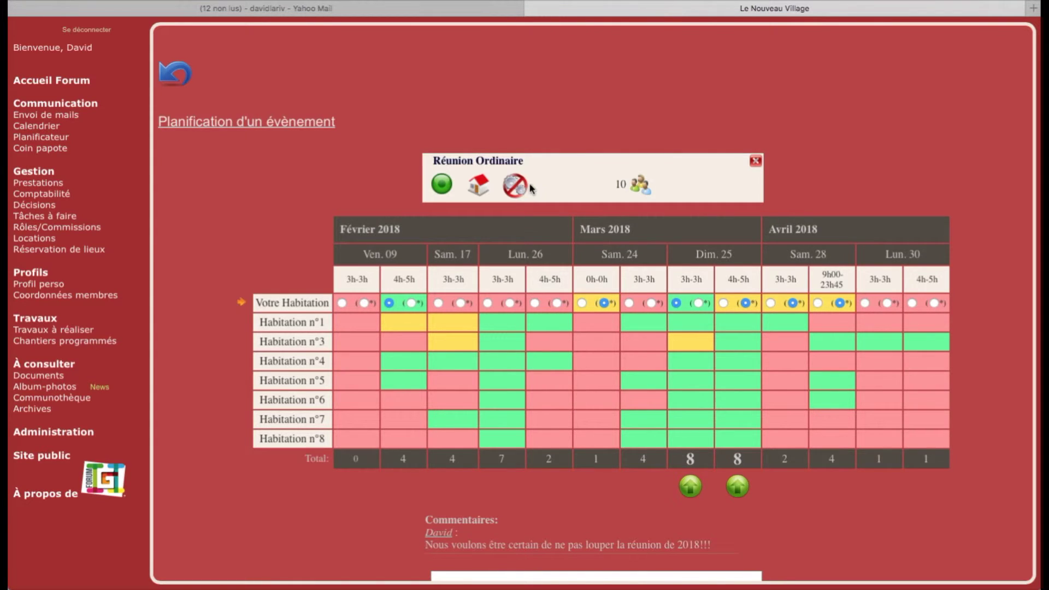
Compare the votes by person and by dwelling with conditional votes disabled, and enable conditional votes again in the dwelling view
left_click(515, 189)
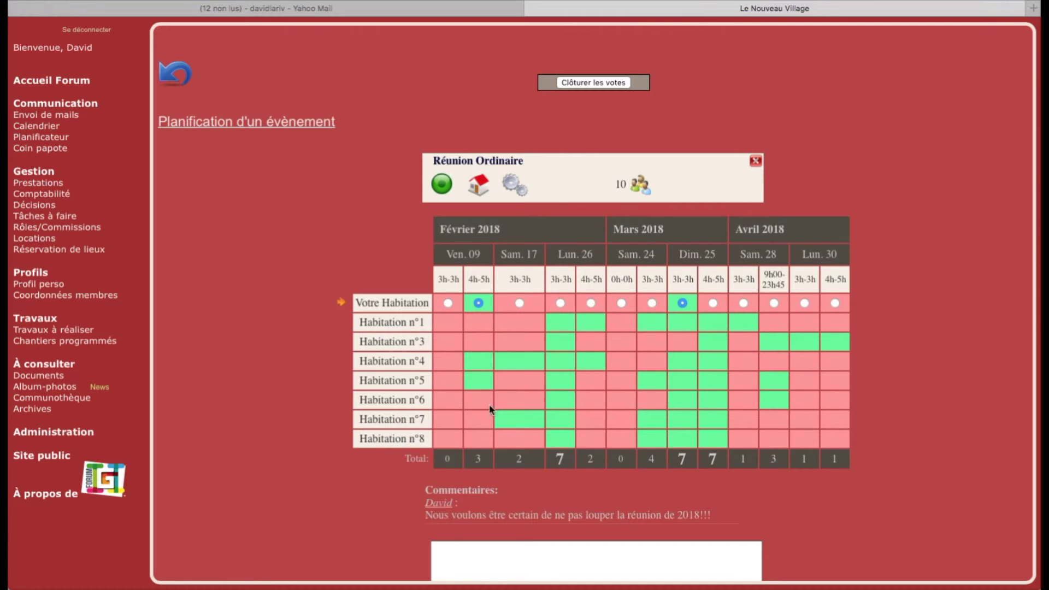
left_click(479, 187)
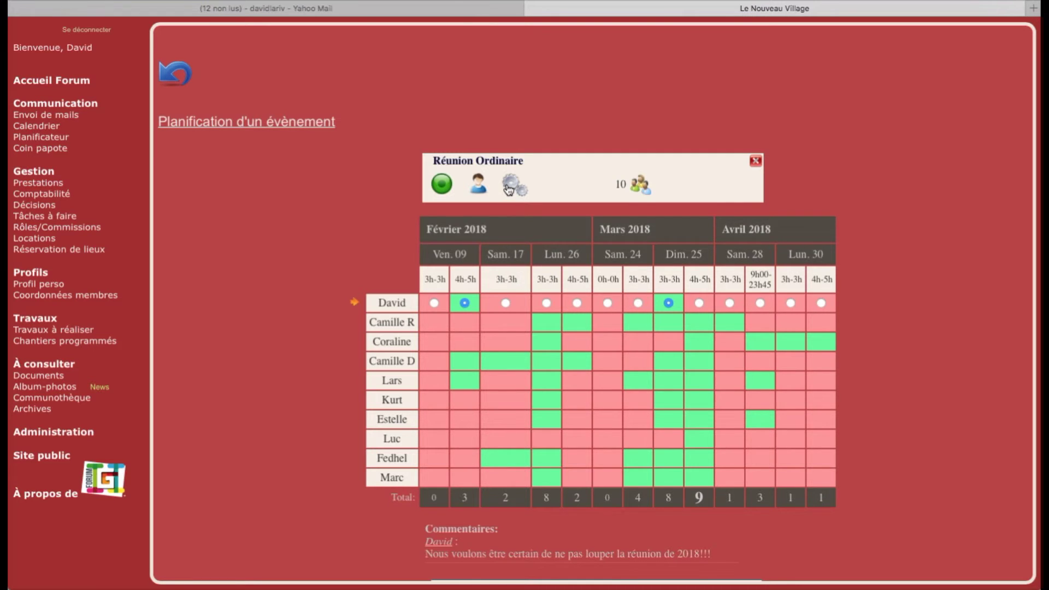
left_click(479, 187)
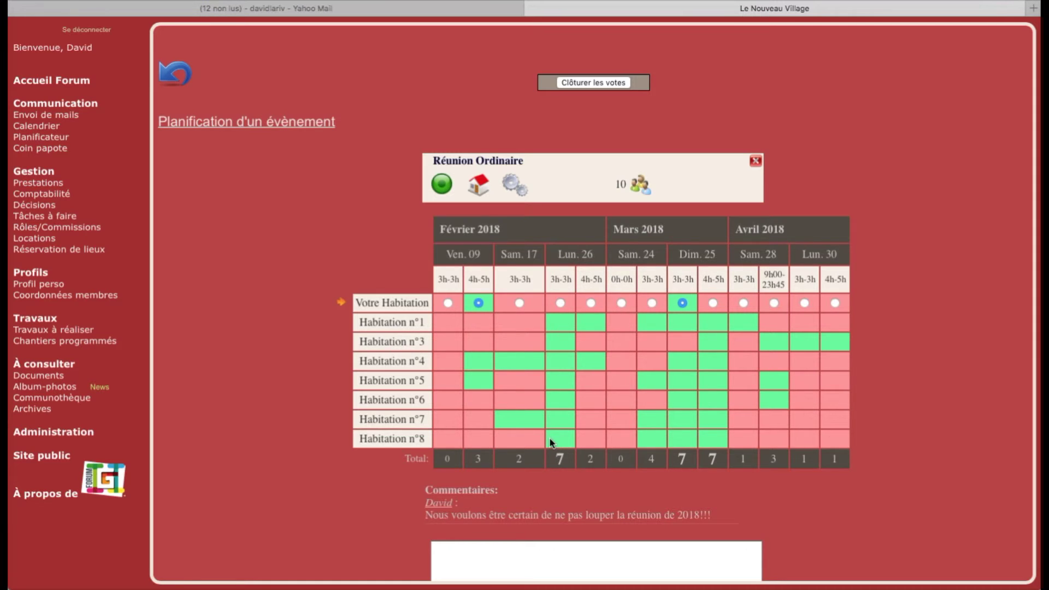
left_click(516, 189)
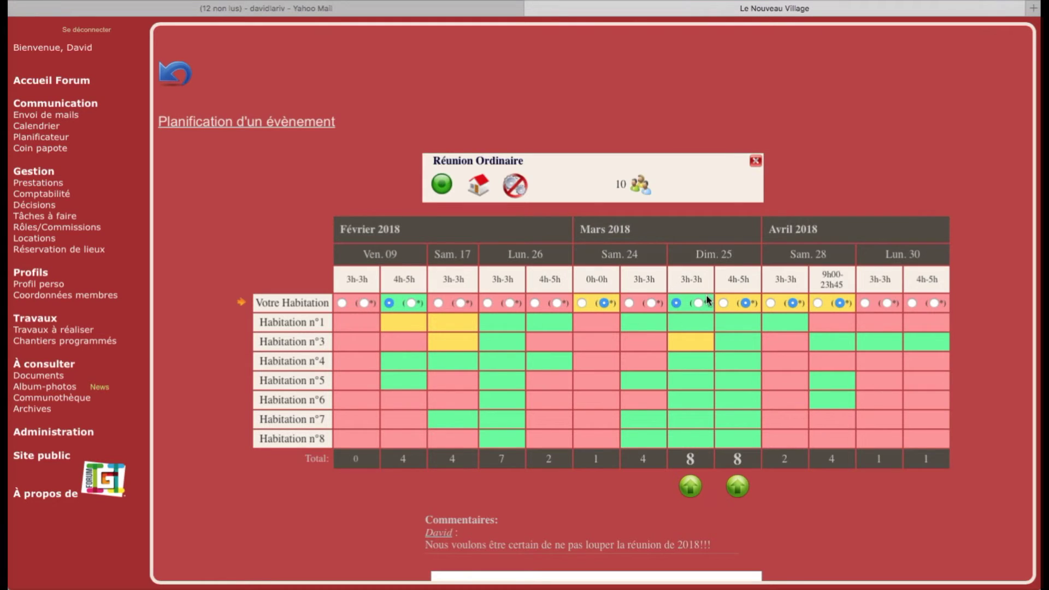
Remove and restore the dwelling's conditional vote for Sunday 25 March 4h-5h, and schedule the meeting on that day's 3h-3h slot
left_click(746, 304)
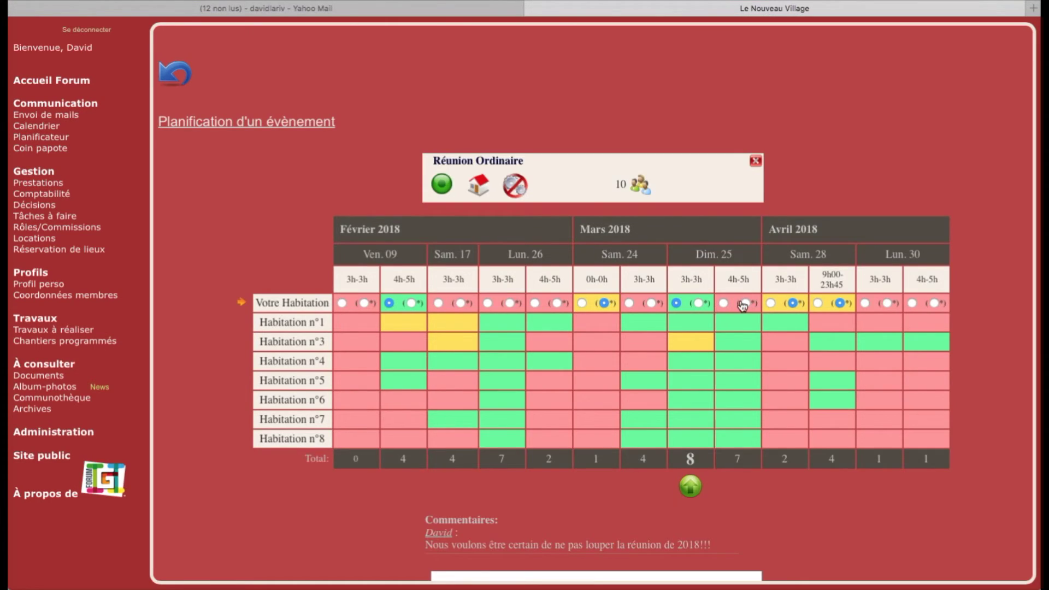
left_click(745, 304)
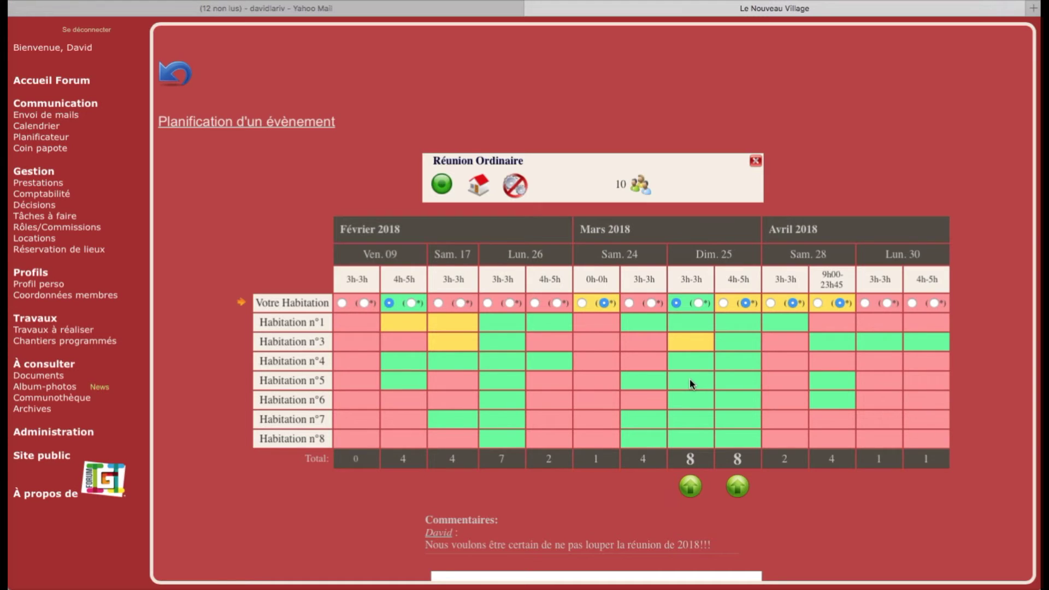
left_click(691, 487)
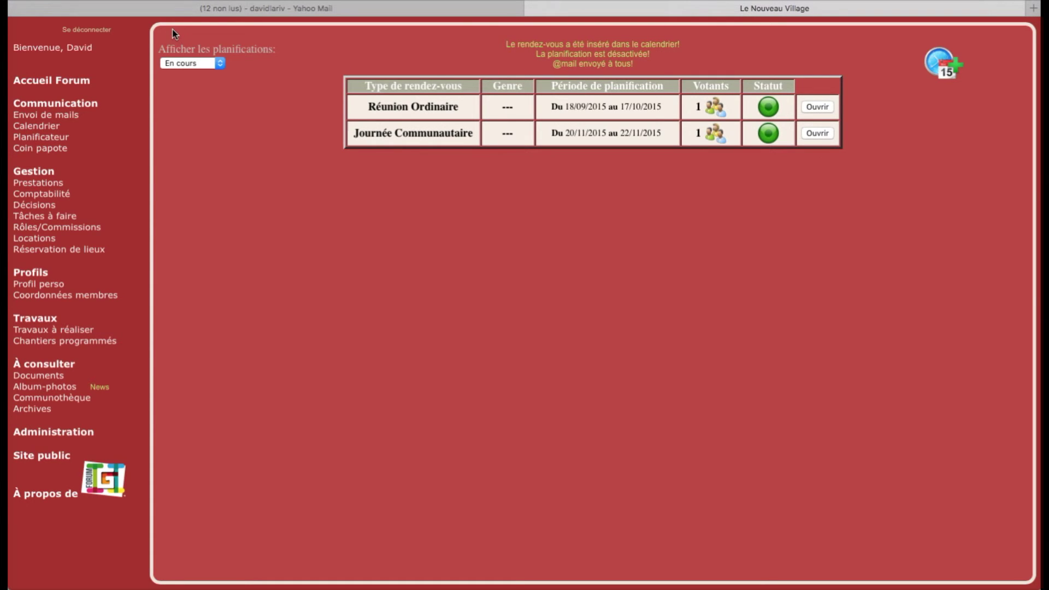
Switch to Yahoo Mail and refresh the inbox to check for the forum's appointment notifications
left_click(252, 8)
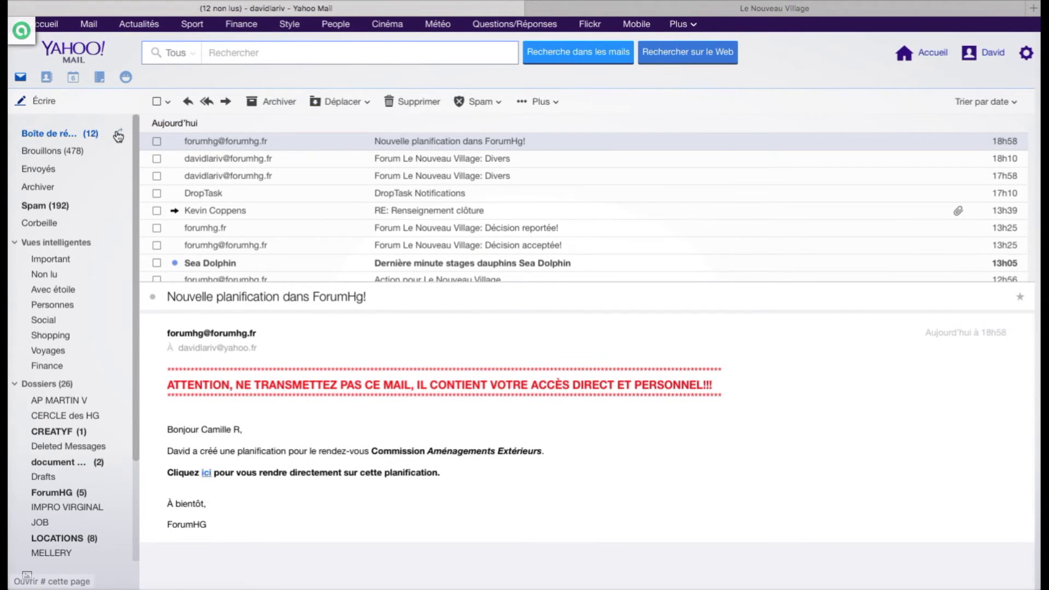
left_click(120, 133)
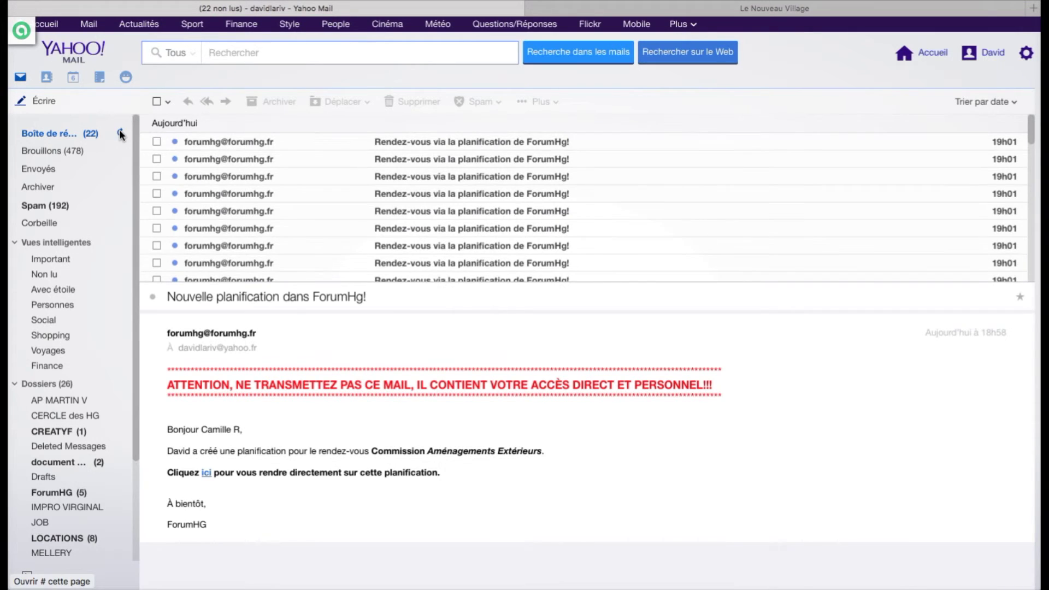
Open a "Rendez-vous via la planification de ForumHg!" mail to read the appointment notification for the Réunion Ordinaire
left_click(209, 197)
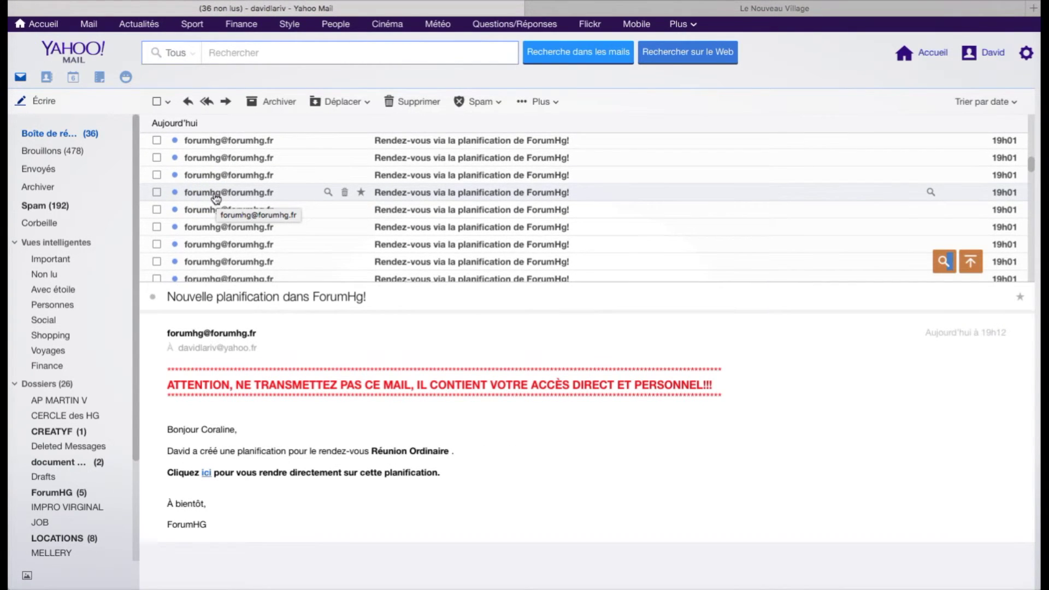
left_click(216, 196)
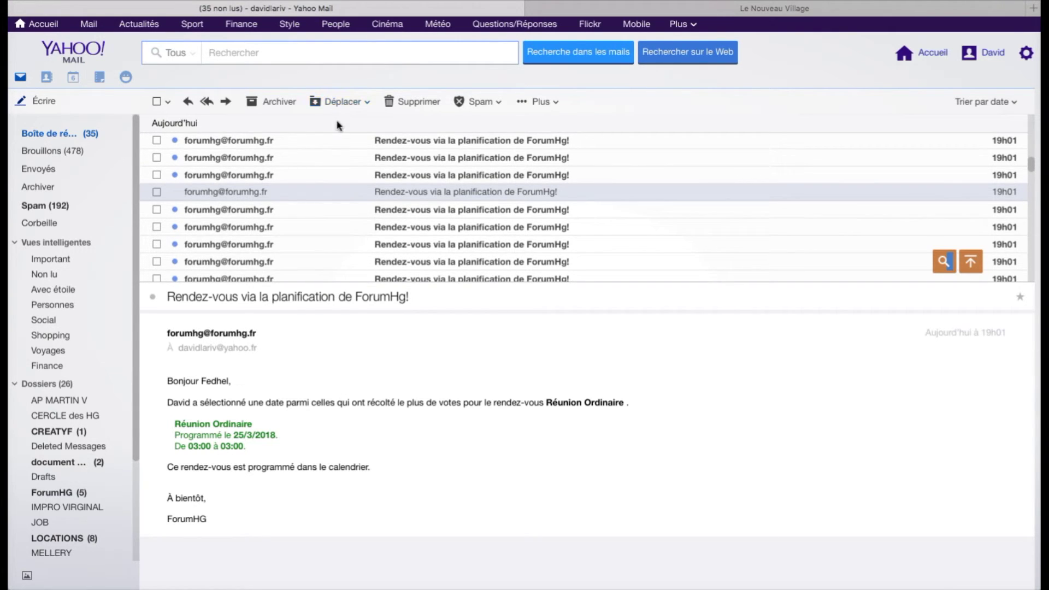
Switch back to the forum and delete the Réunion Ordinaire planning for 18/09/2015 to 17/10/2015, confirming its removal
left_click(533, 9)
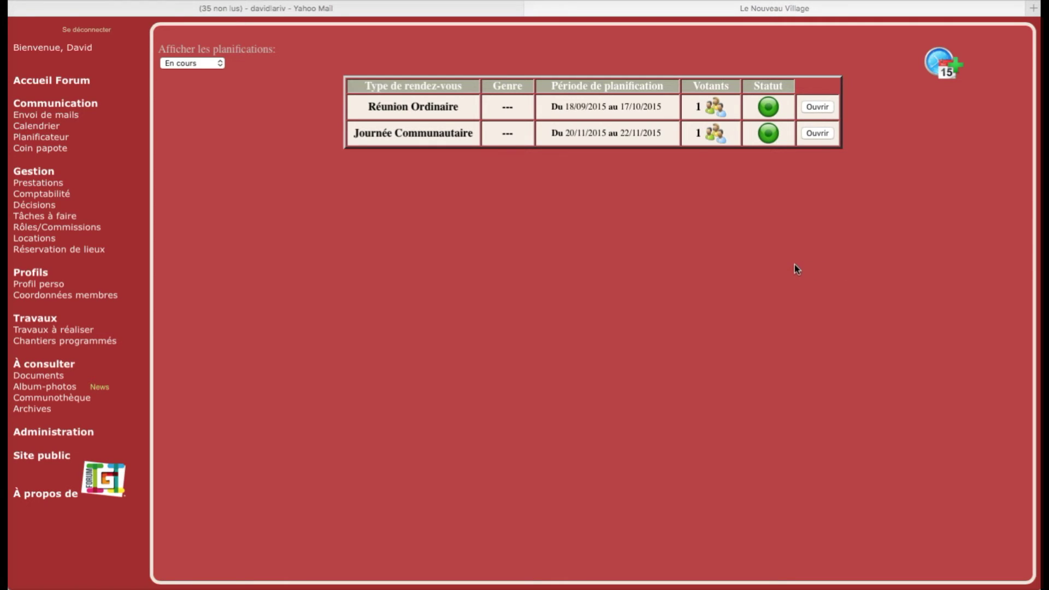
left_click(817, 108)
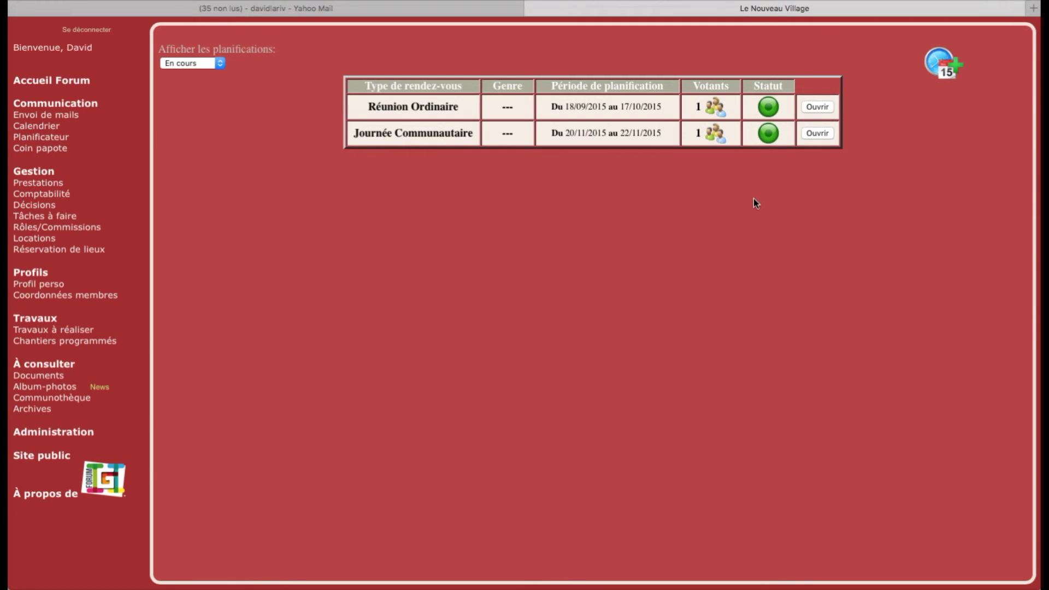
left_click(817, 107)
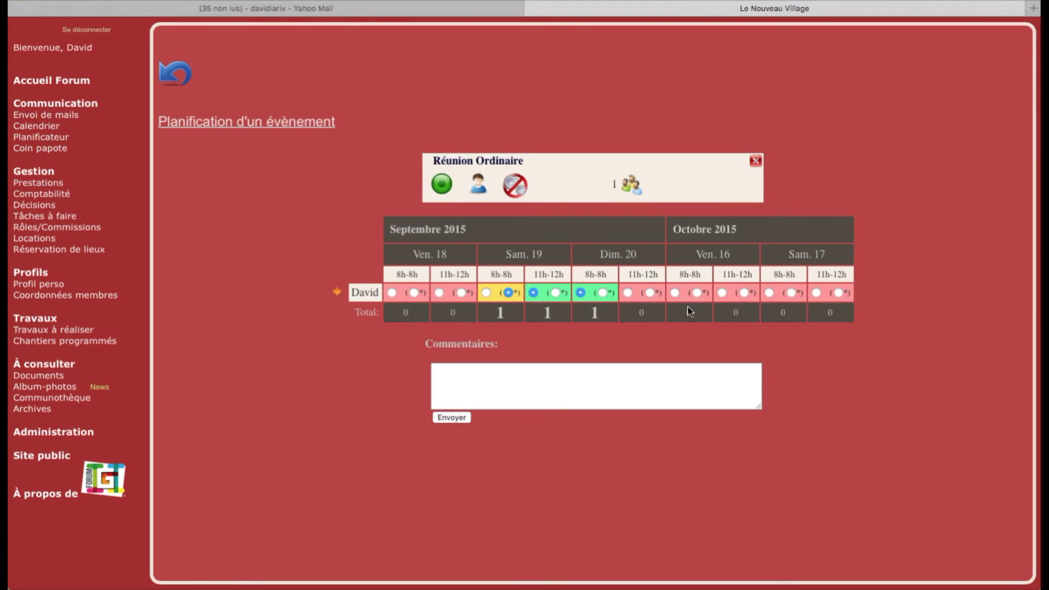
left_click(755, 160)
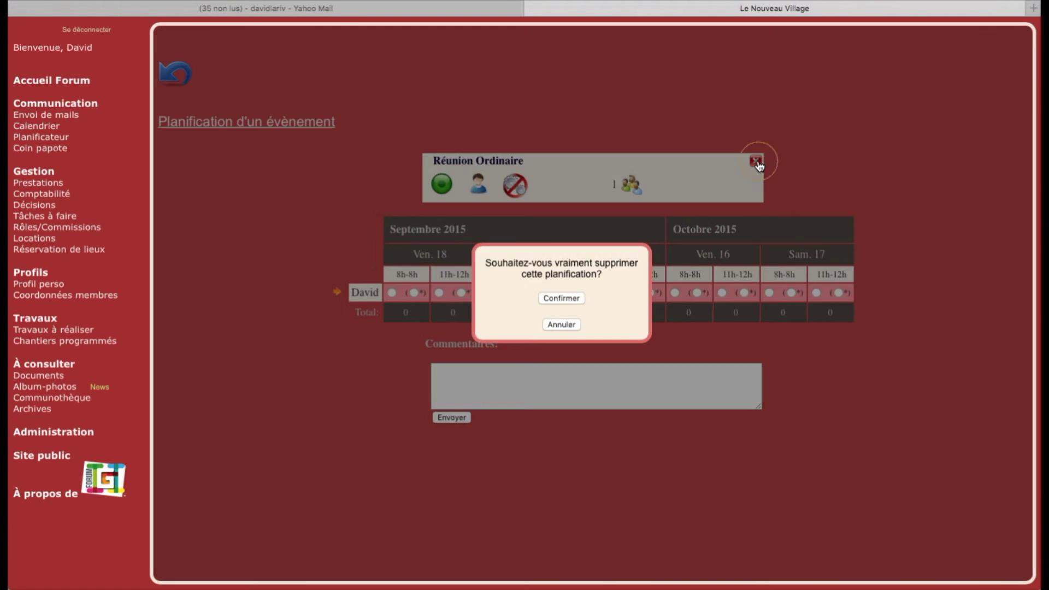
left_click(557, 301)
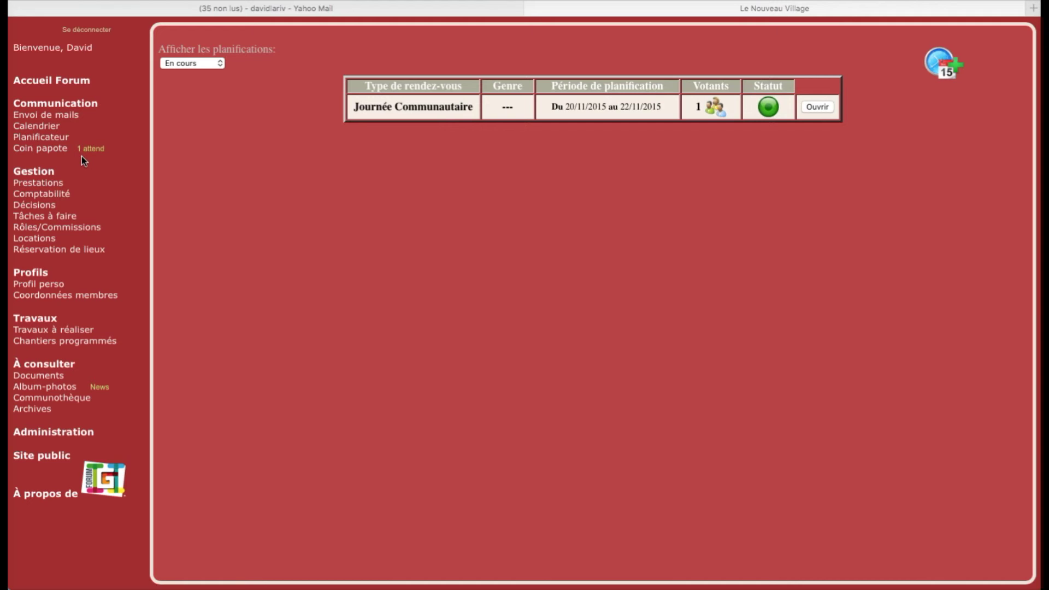
Open the Coin papote and send the message "salut Tu vas bien?" in the Salon commun
left_click(48, 150)
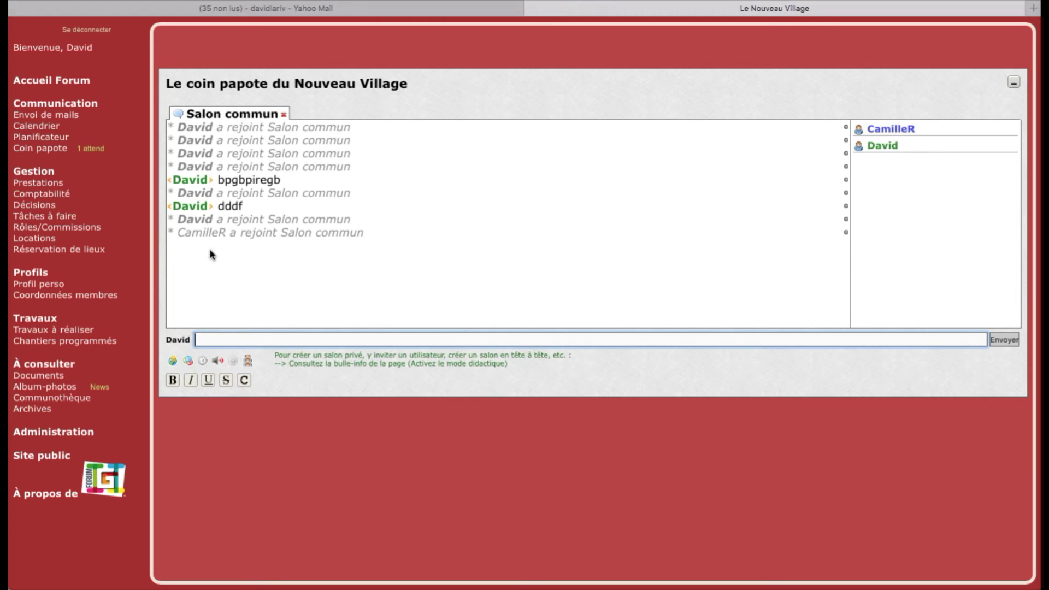
left_click(229, 338)
type("salut Tu vas bien?")
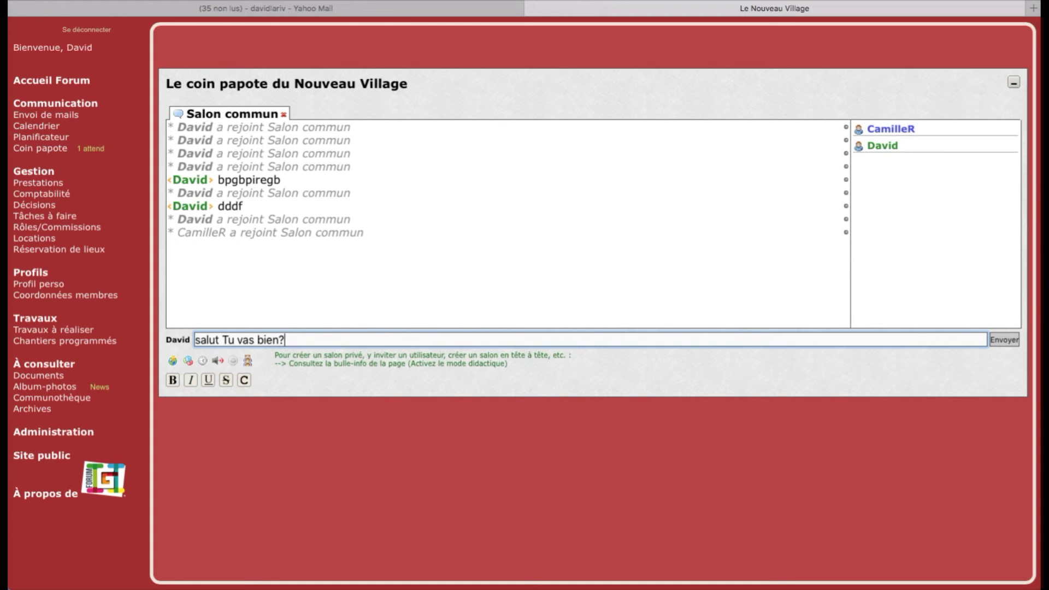
key("Return")
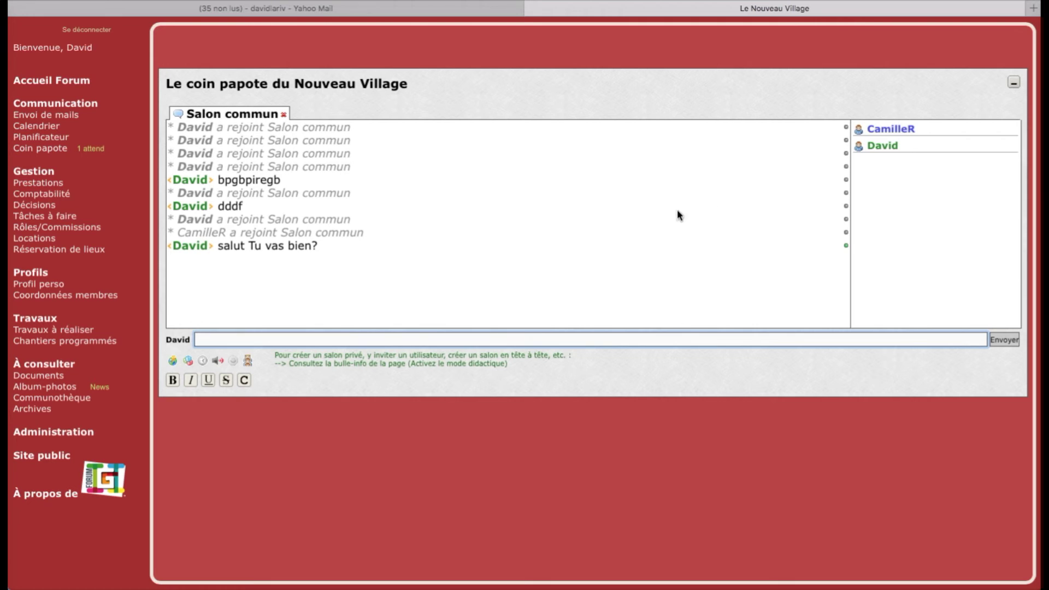
Reply "Ouiii" in the Salon commun from the second member's browser window and return to the first member's window
key("super+grave")
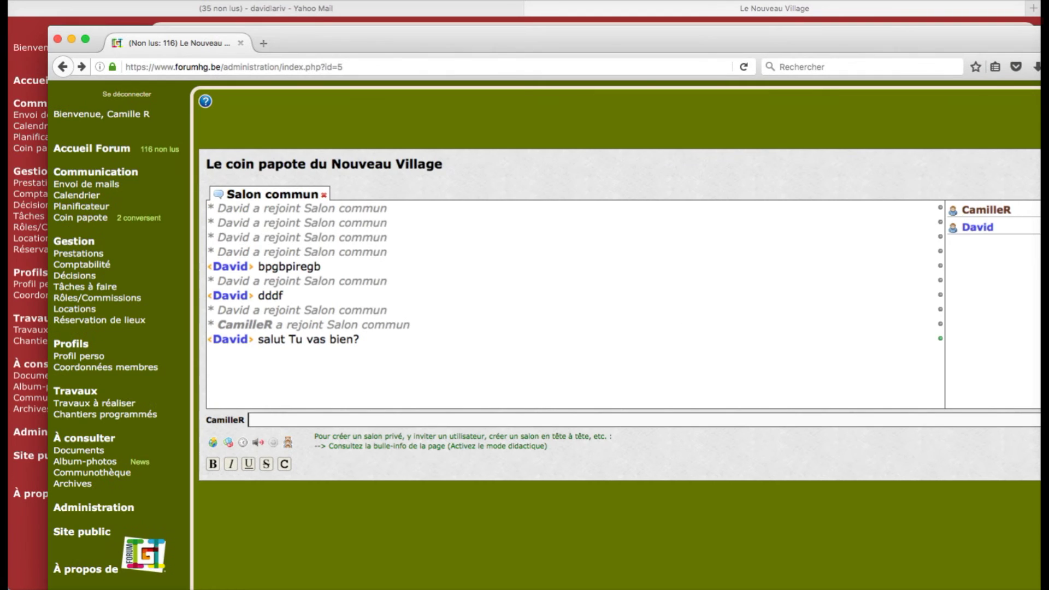
left_click(274, 417)
type("Ouiii")
key("Return")
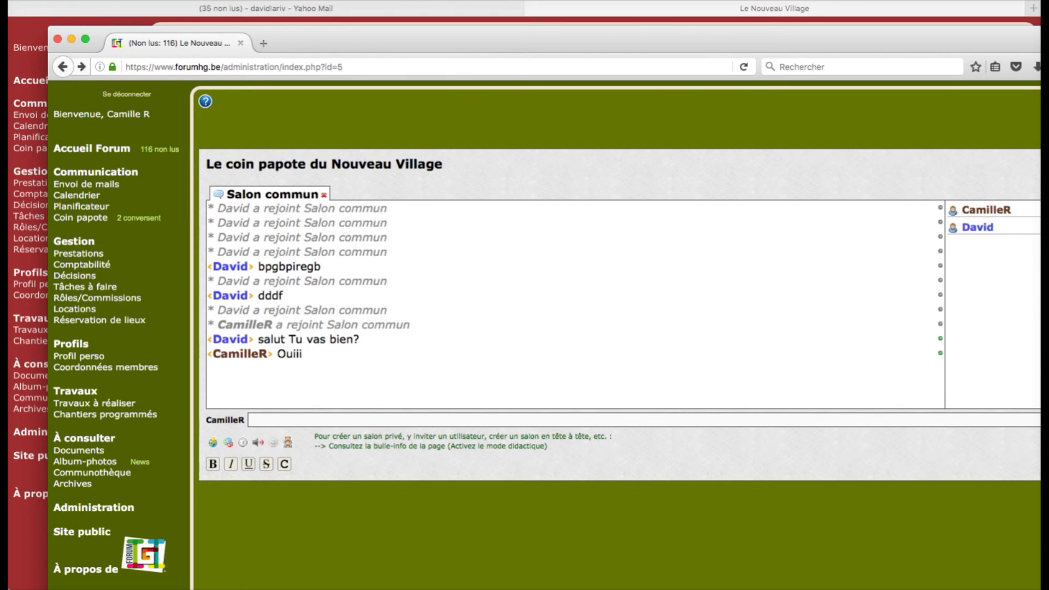
left_click(30, 164)
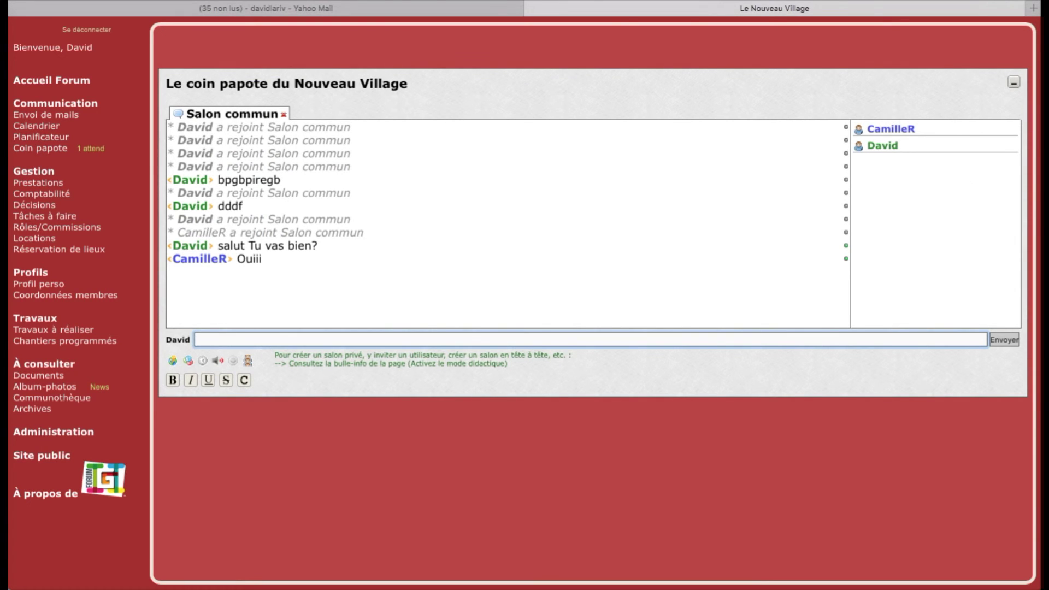
From the second member's window, invite the first member to the Salon commun with /invite, and check the invitation in the first member's chat
key("super+Tab")
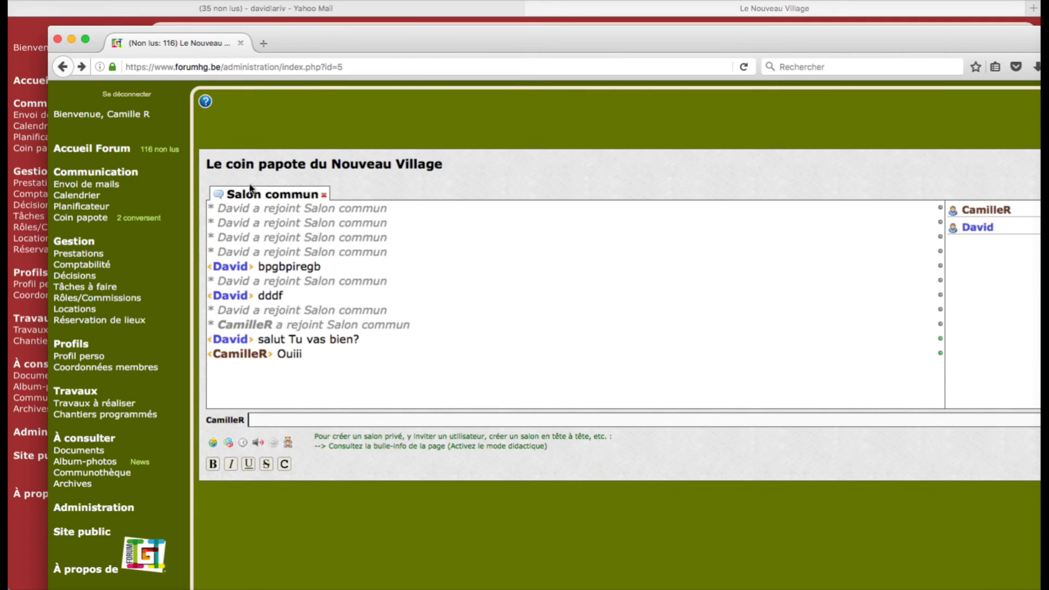
mouse_move(204, 103)
left_click(260, 421)
type("/invite David")
key("Return")
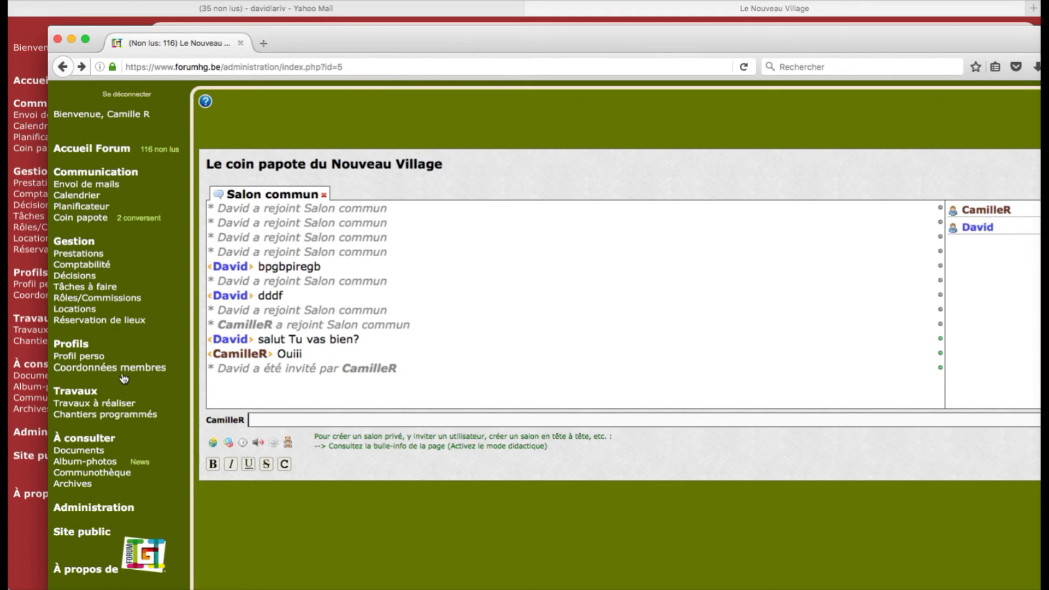
left_click(32, 269)
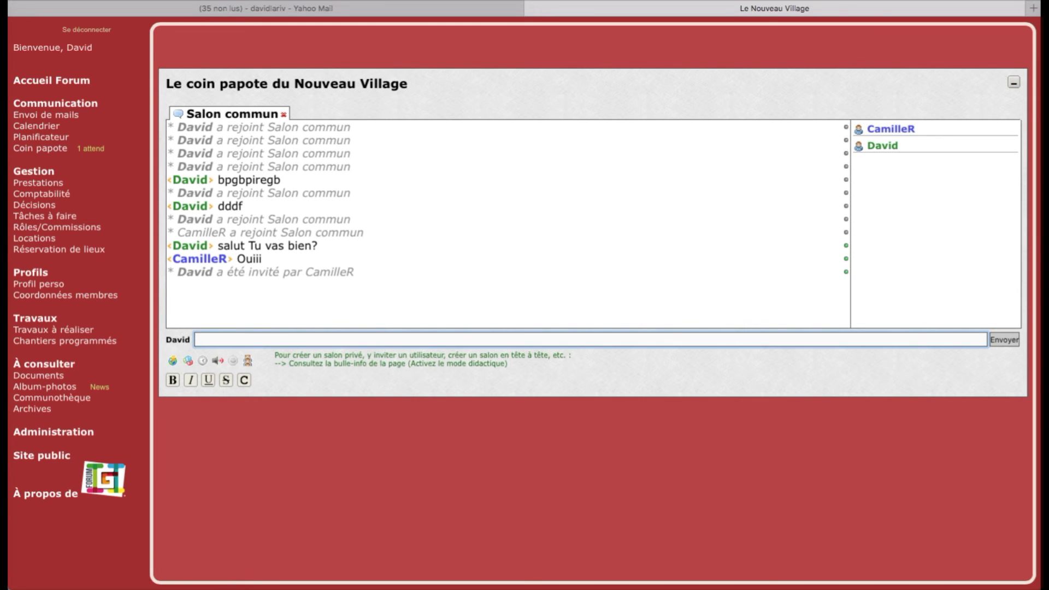
In the second member's chat, create a private room named "Salon test" with the /join command
key("super+Tab")
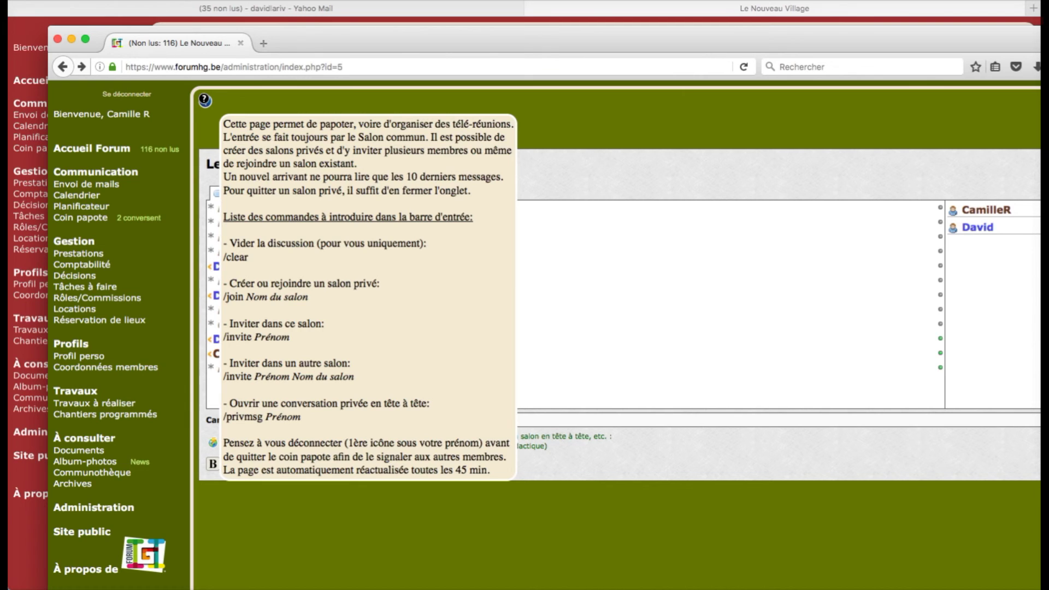
left_click(556, 418)
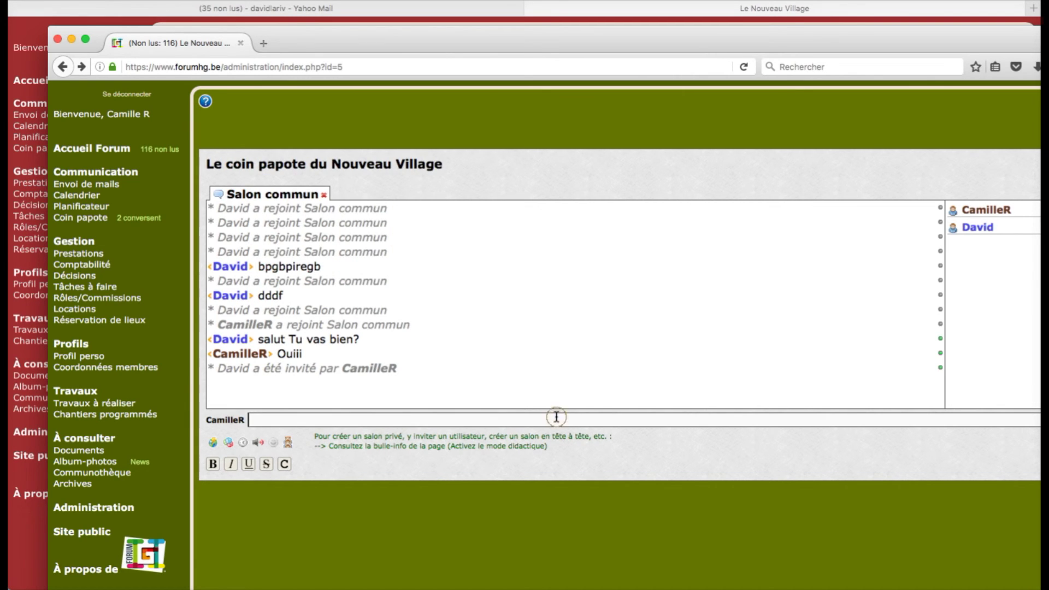
type("/join Salon")
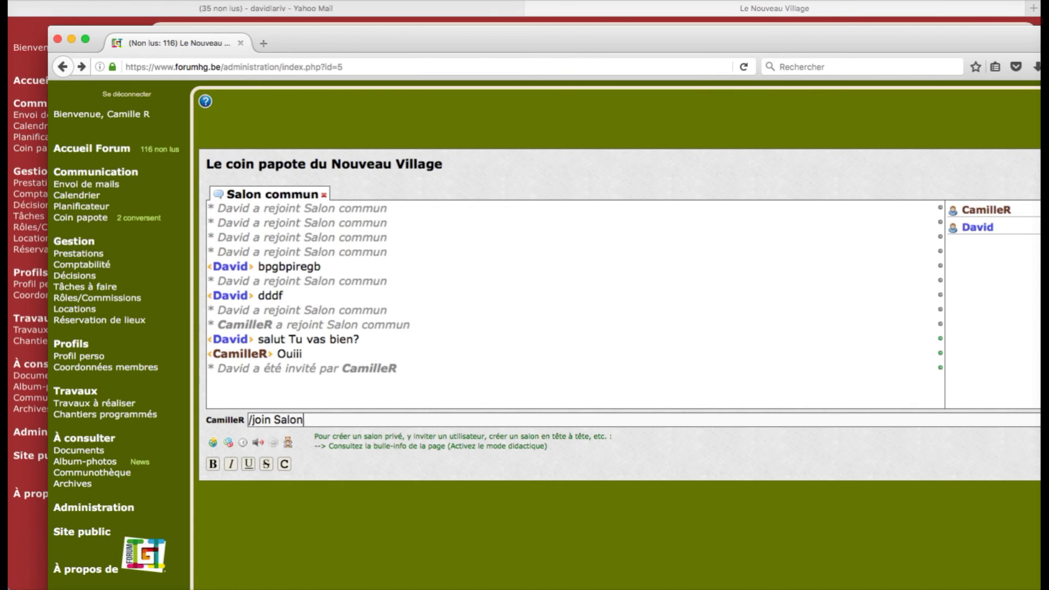
type(" test")
key("Return")
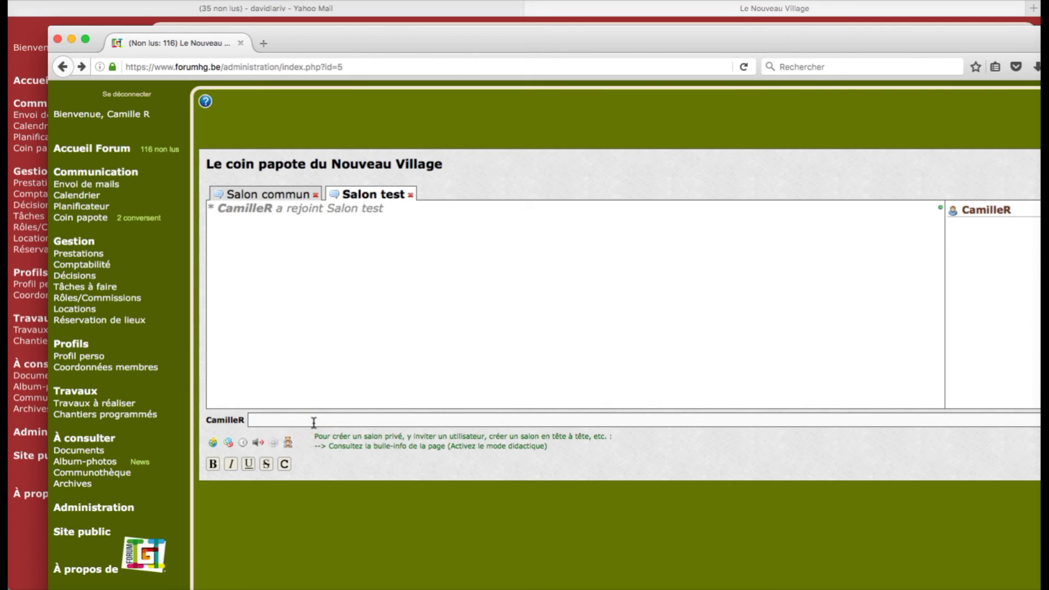
Check the first member's chat rooms and try to invite that member to Salon test with the command /invit
type("/")
left_click(30, 301)
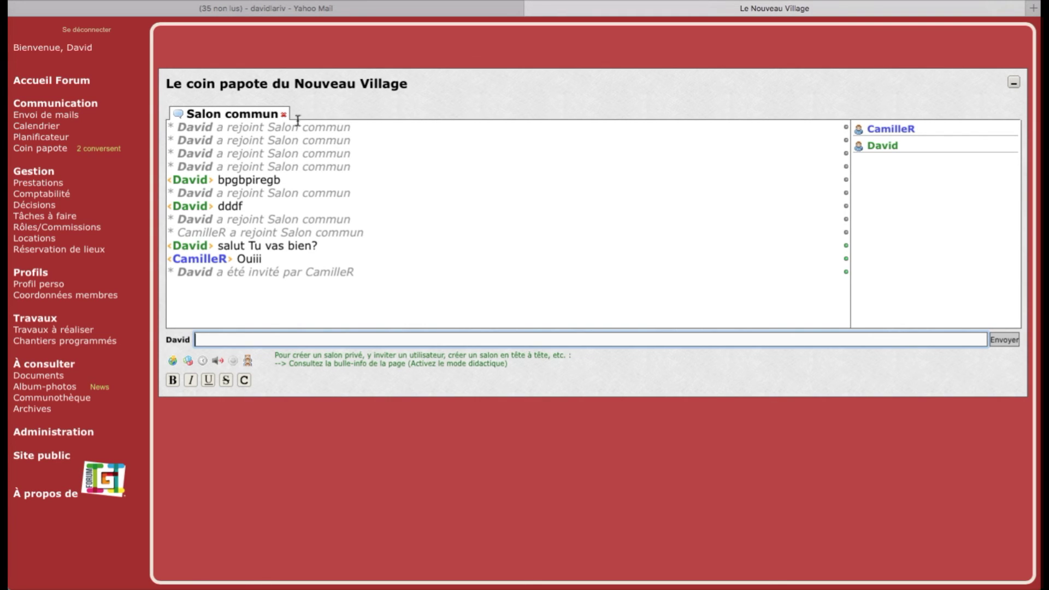
left_click(226, 345)
key("super+Tab")
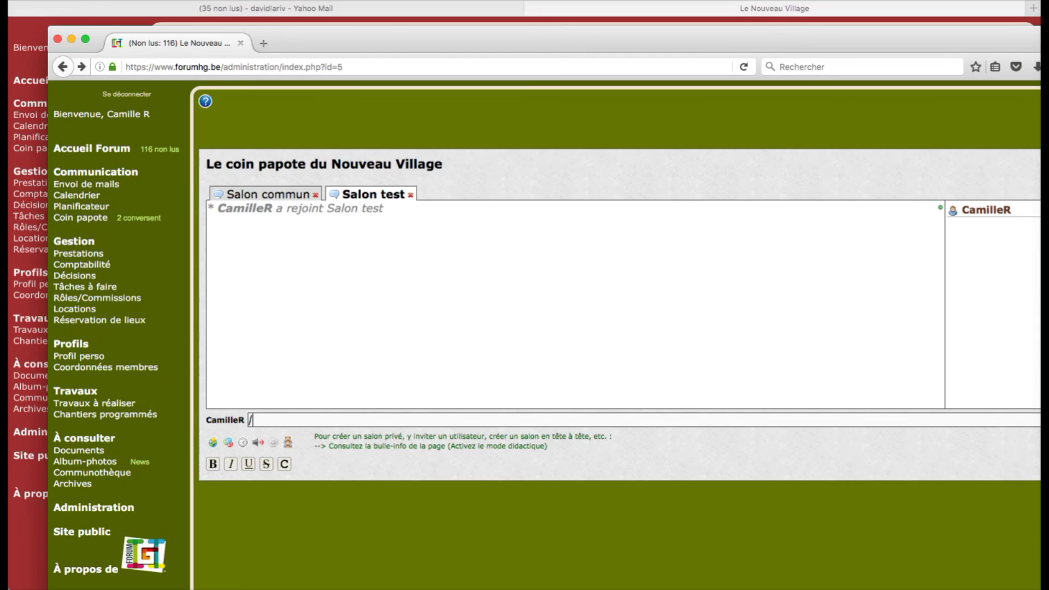
left_click(270, 422)
type("/invit")
type(" David")
key("Return")
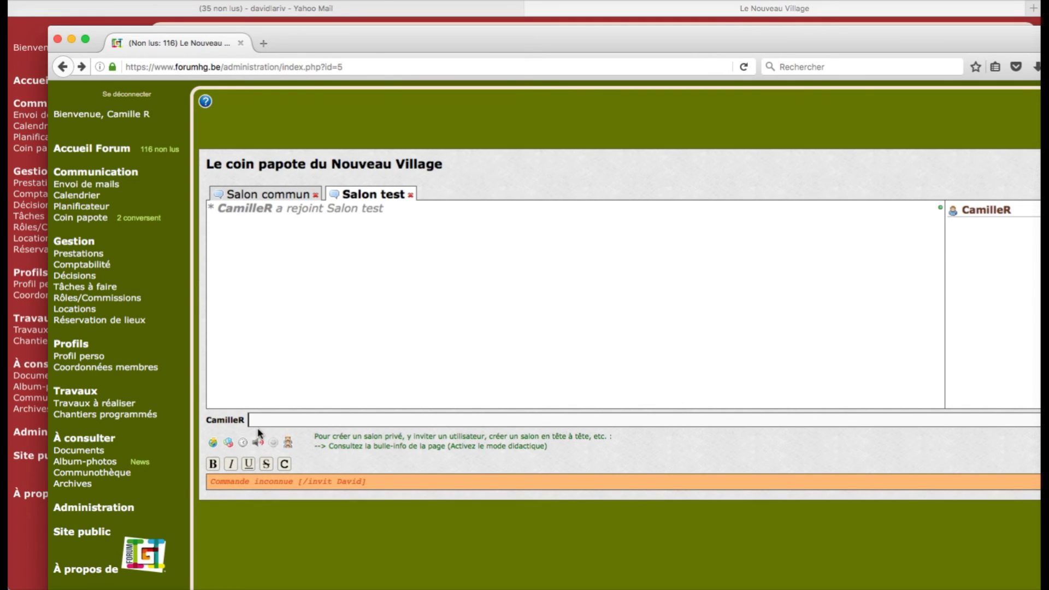
Invite the first member to Salon test with the /invite command followed by their first name
type("/invi")
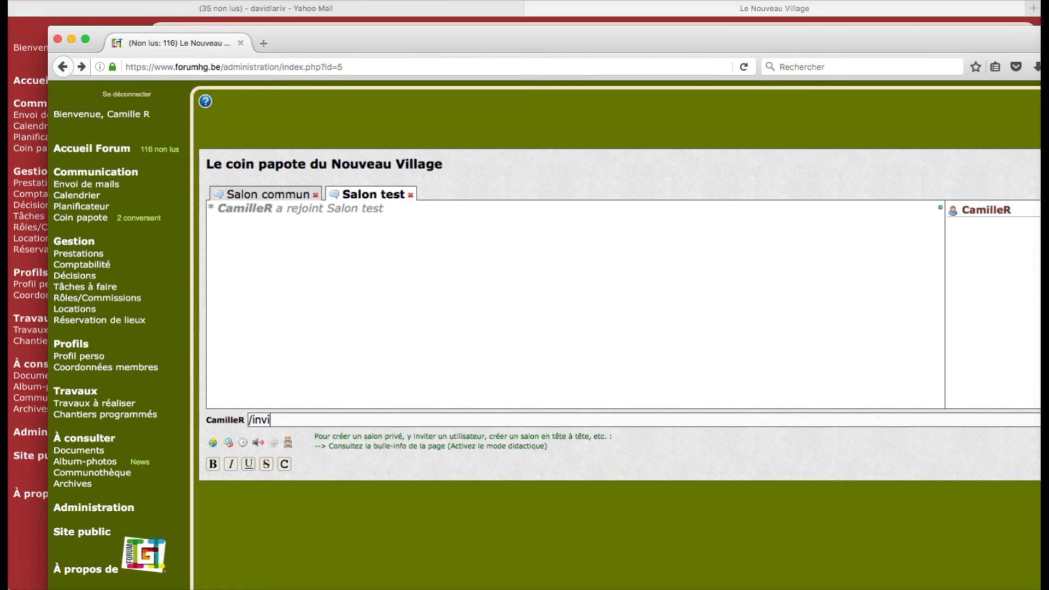
type("te David")
key("Return")
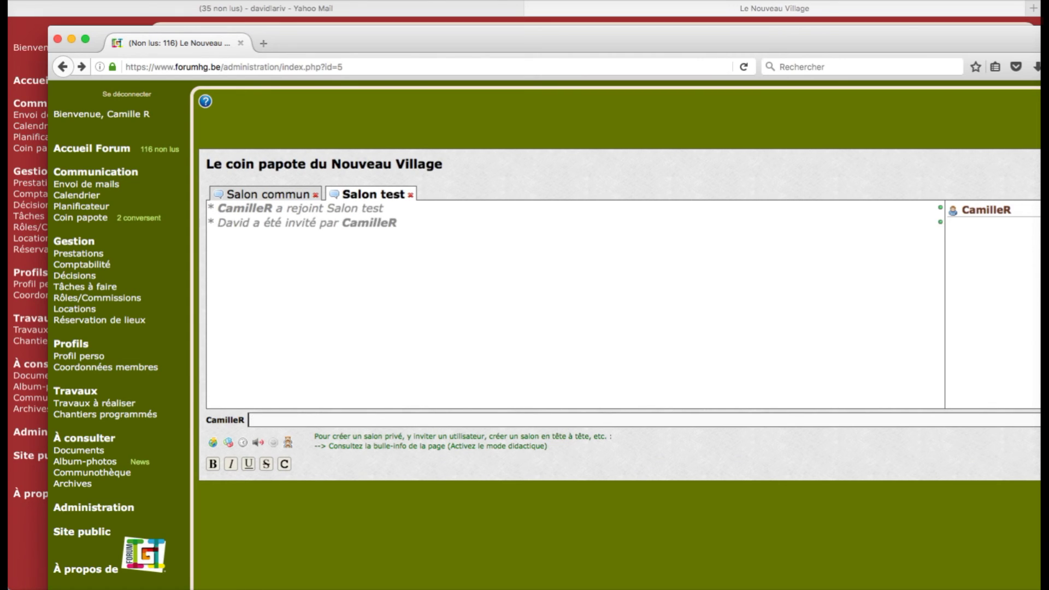
View Salon test in the first member's chat window and return to the Salon commun
left_click(34, 194)
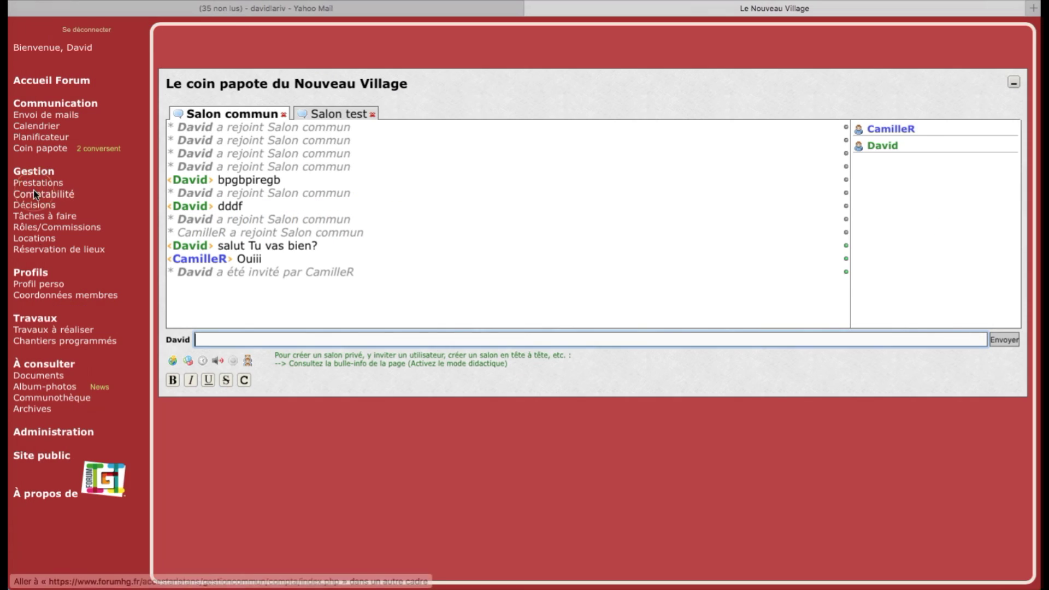
left_click(329, 113)
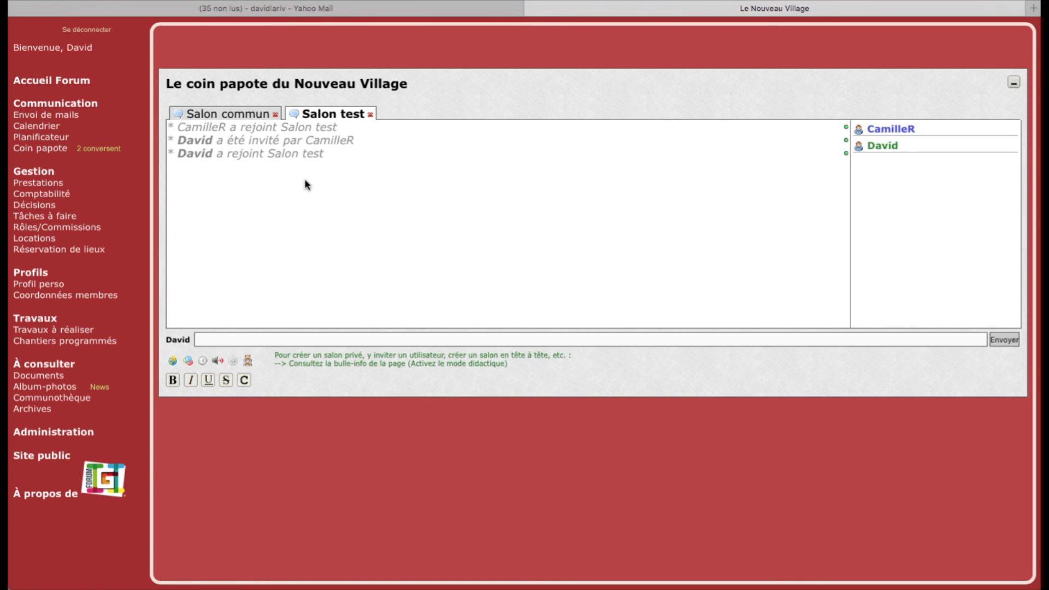
left_click(246, 121)
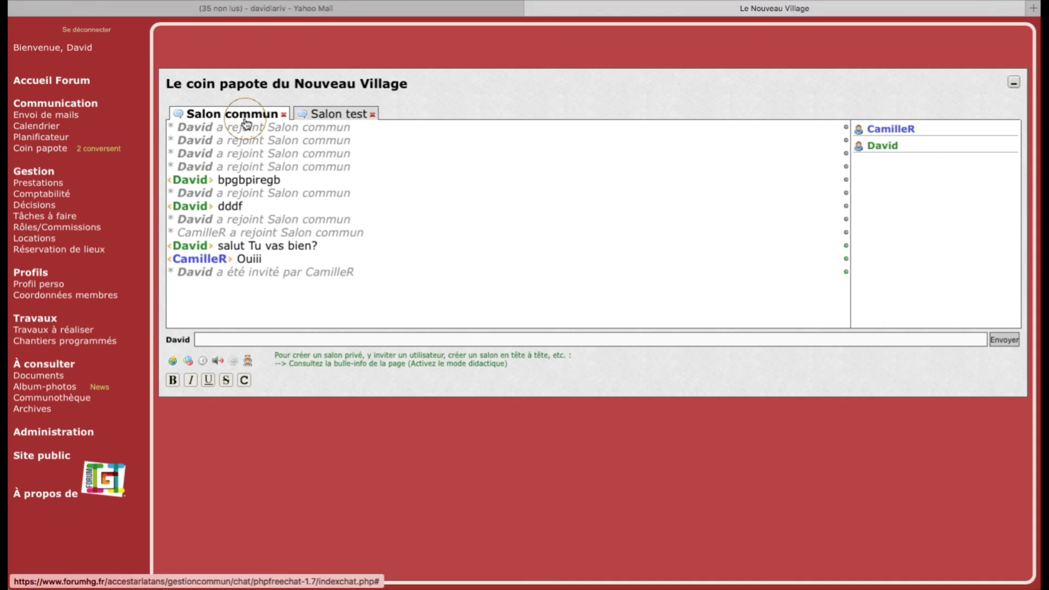
Leave Salon test as the first member, confirming the exit, and open the forum's home page
left_click(372, 115)
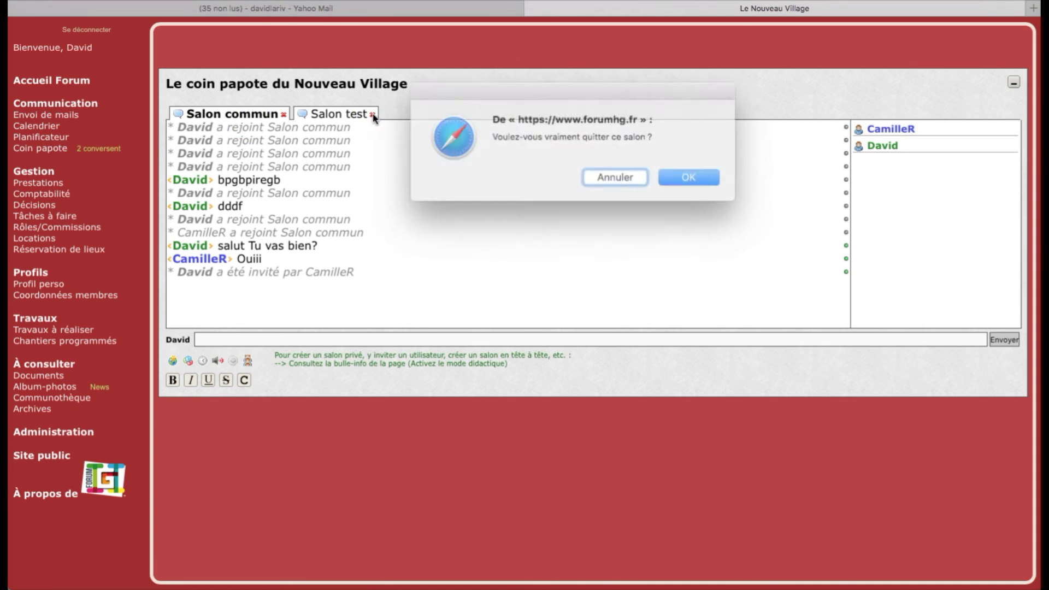
left_click(677, 174)
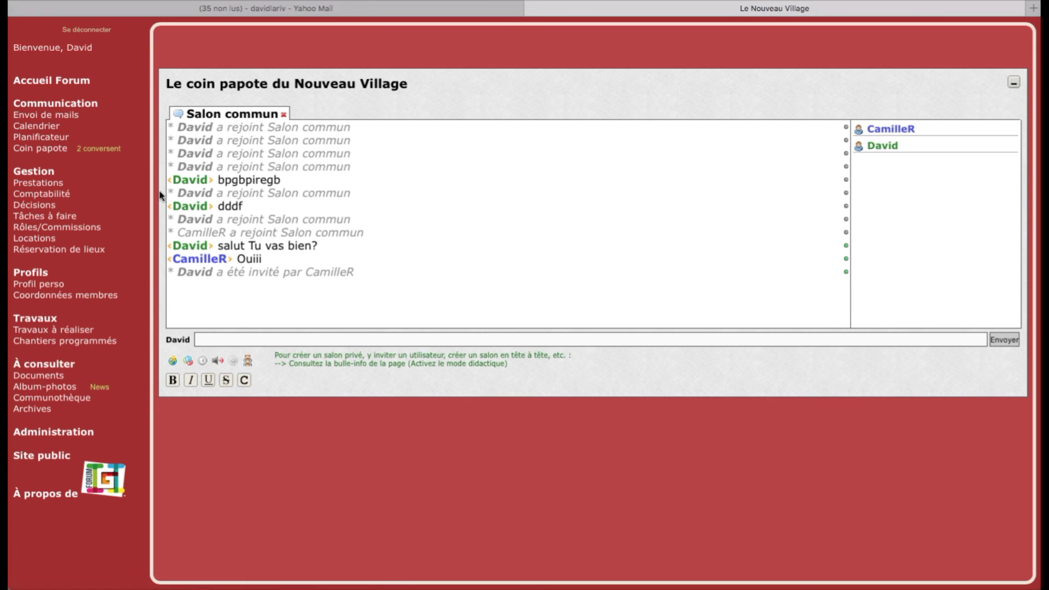
left_click(63, 81)
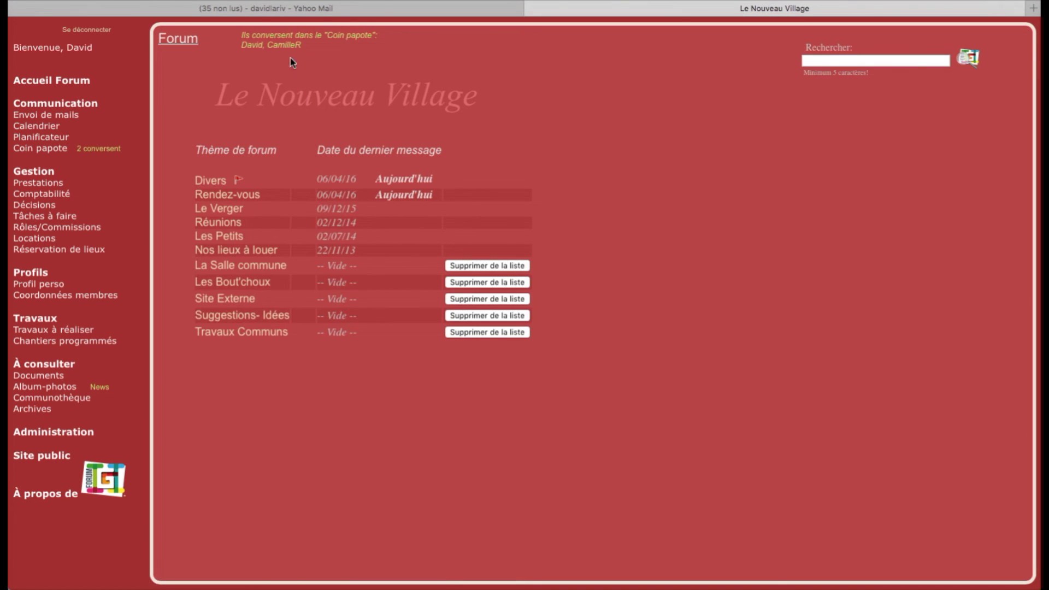